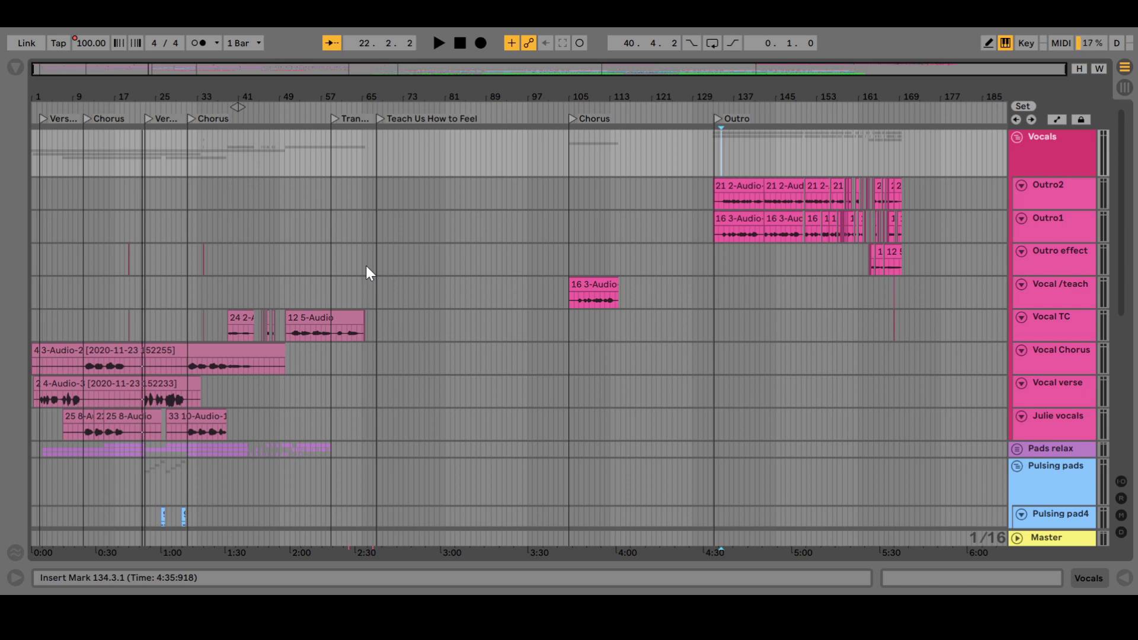
Play the full arrangement from the Verse 1 locator up to the first Chorus and stop playback.
click(41, 118)
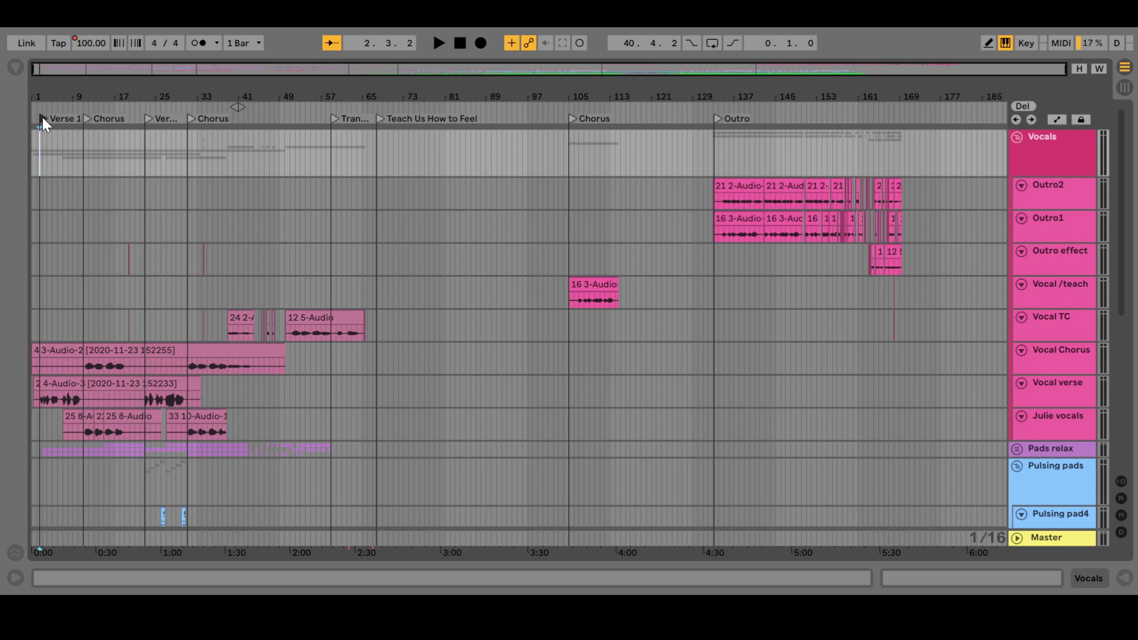
key(space)
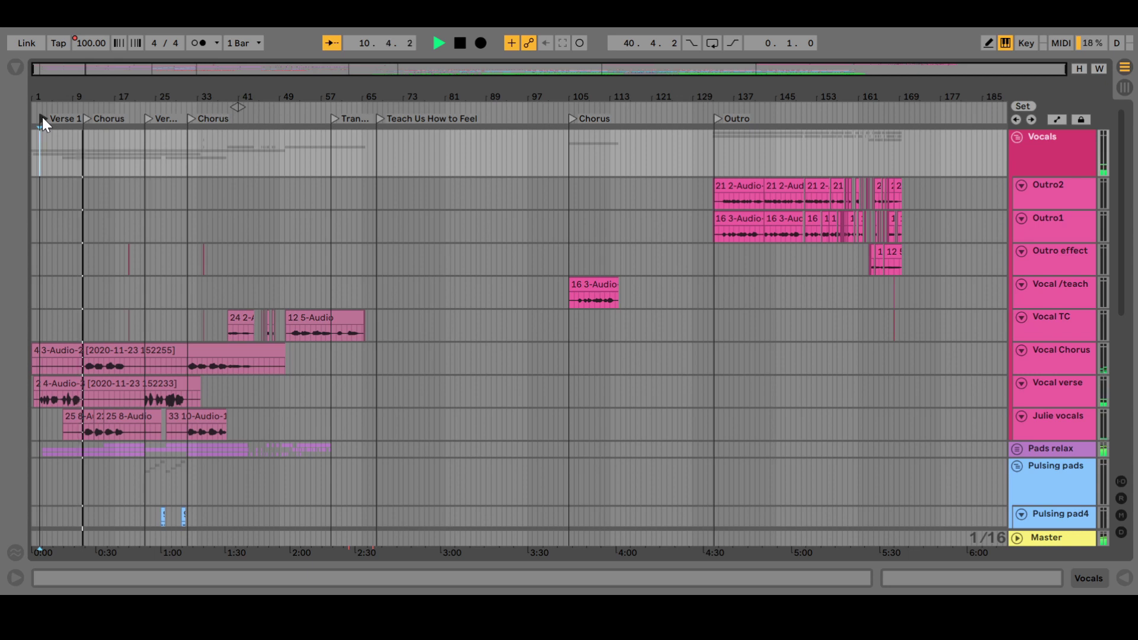
key(space)
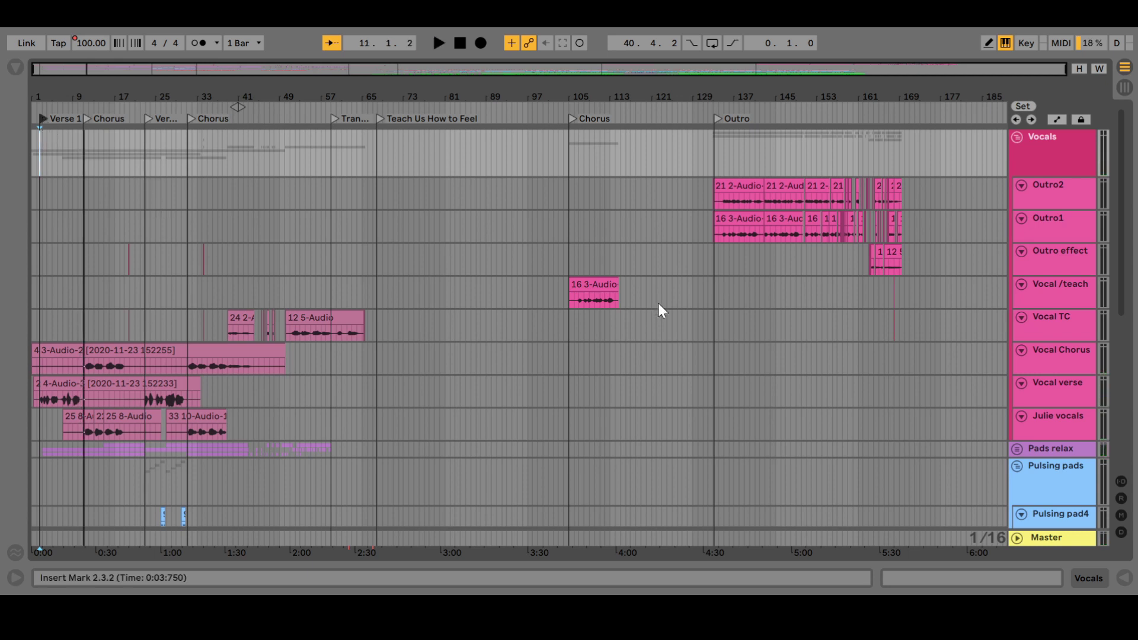
Solo the Bass relax track, listen to it from the Verse 1 locator, and stop playback.
scroll(763, 355, down, 2)
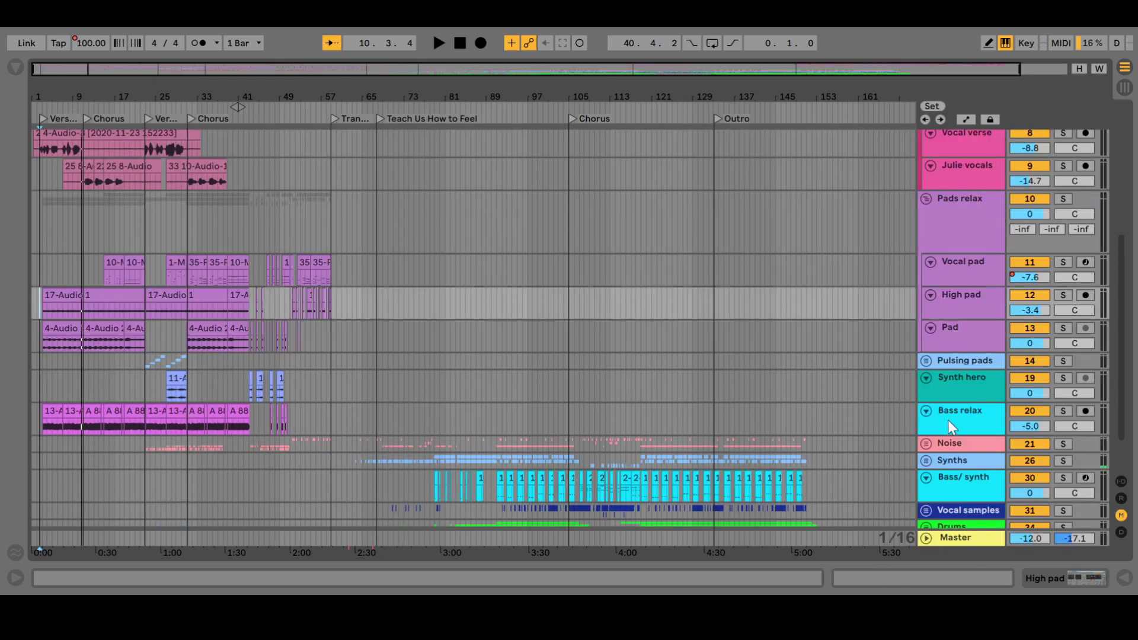
click(1059, 411)
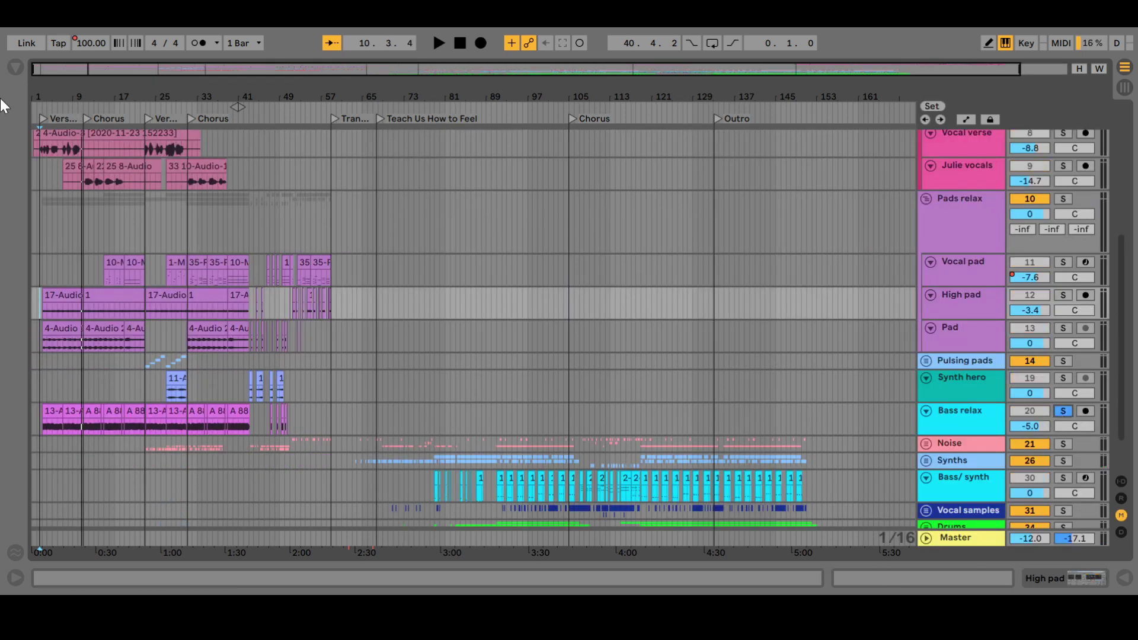
click(46, 119)
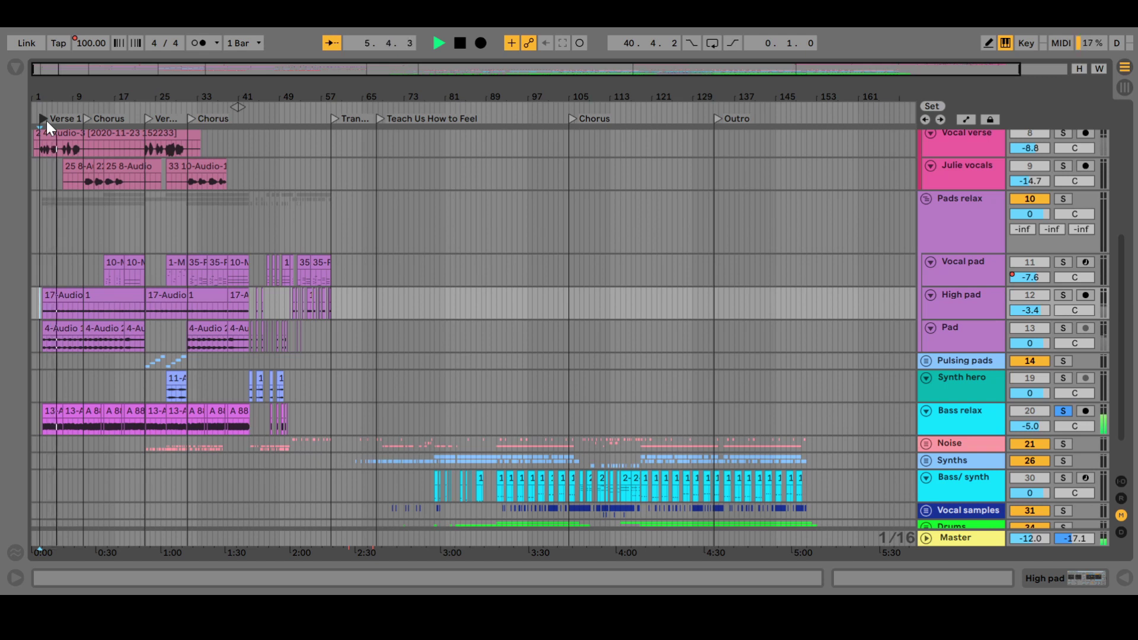
key(space)
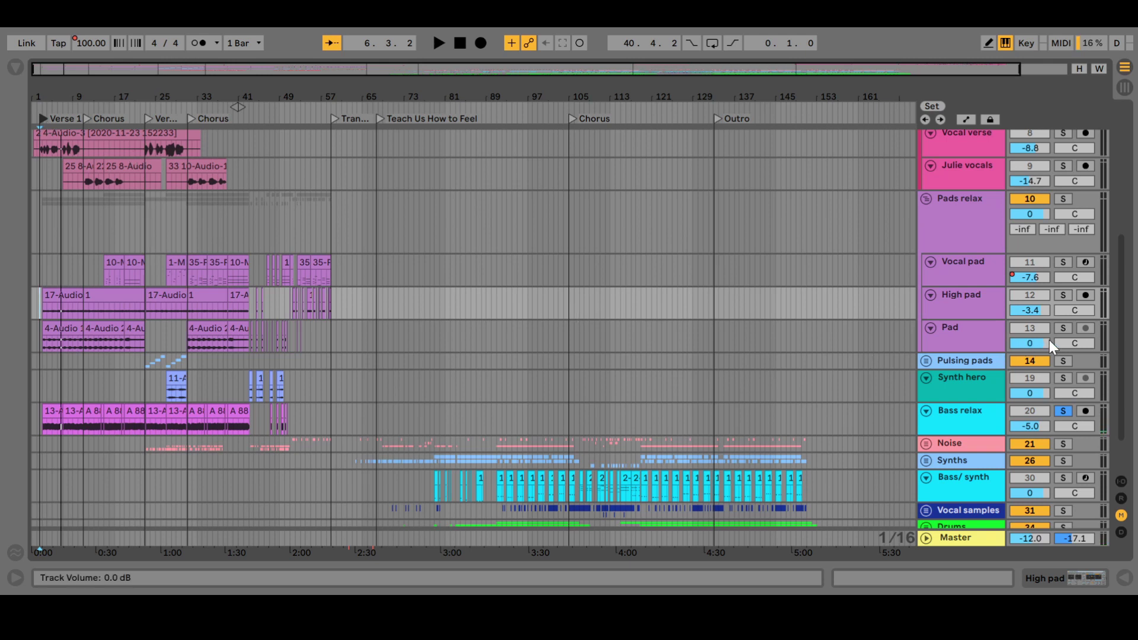
Listen to the Pad and High pad tracks soloed together from Verse 1, as well as each one soloed alone.
click(1062, 329)
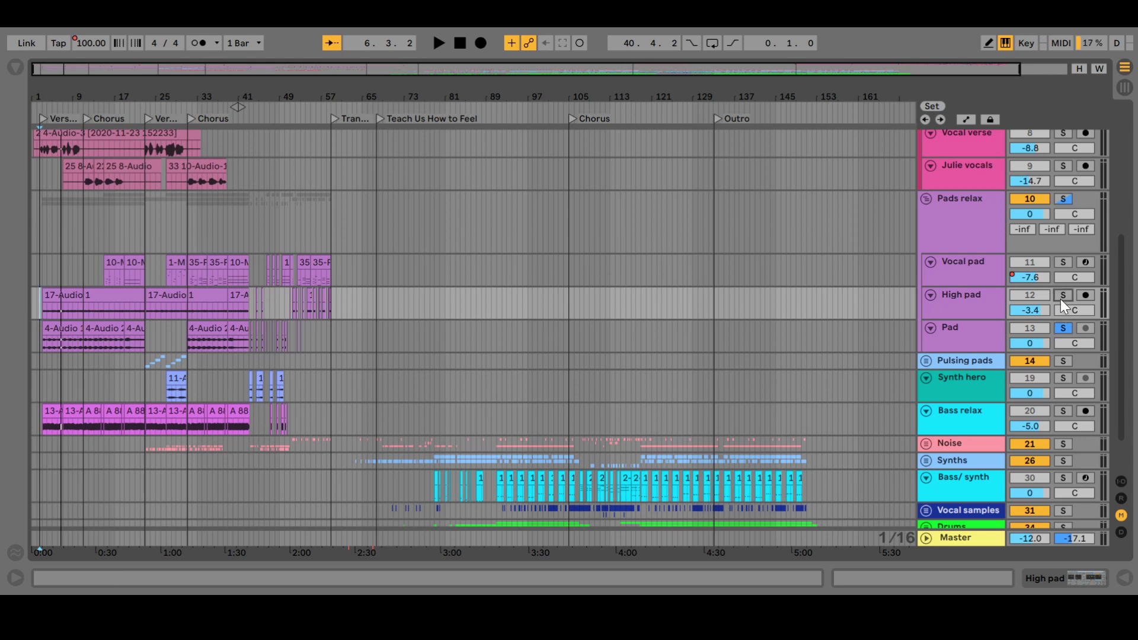
click(41, 115)
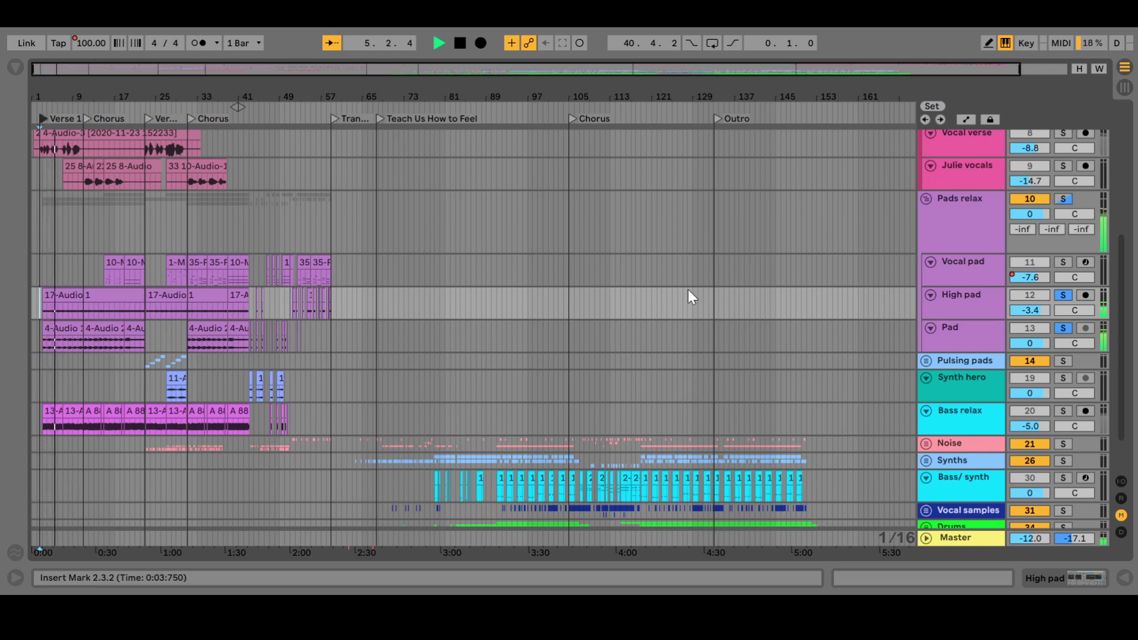
click(1065, 332)
click(1063, 296)
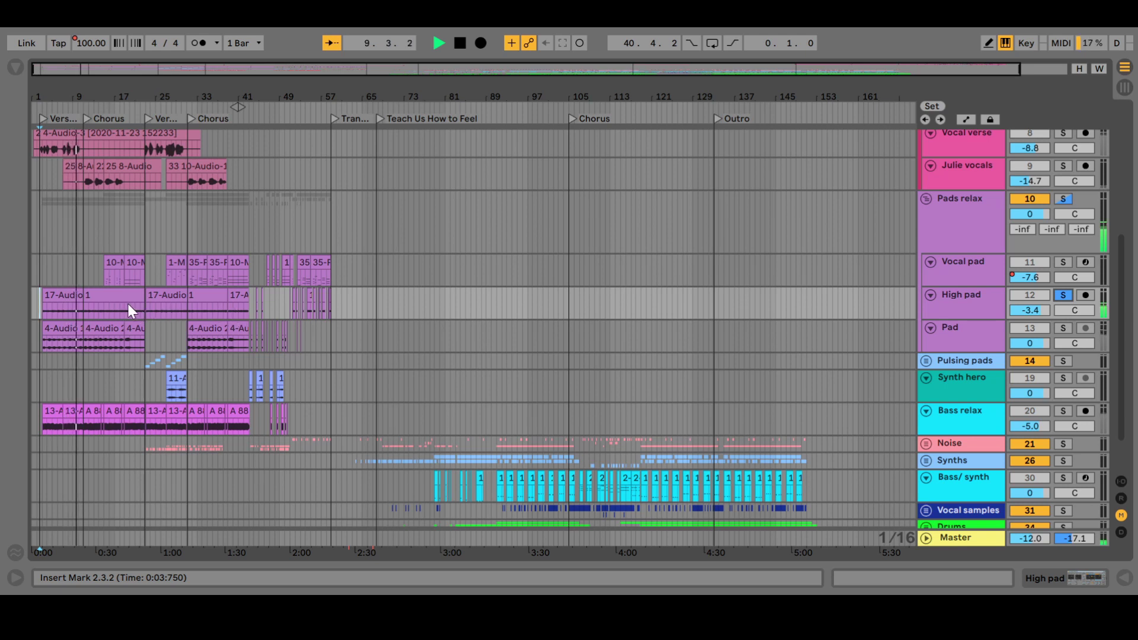
click(1061, 329)
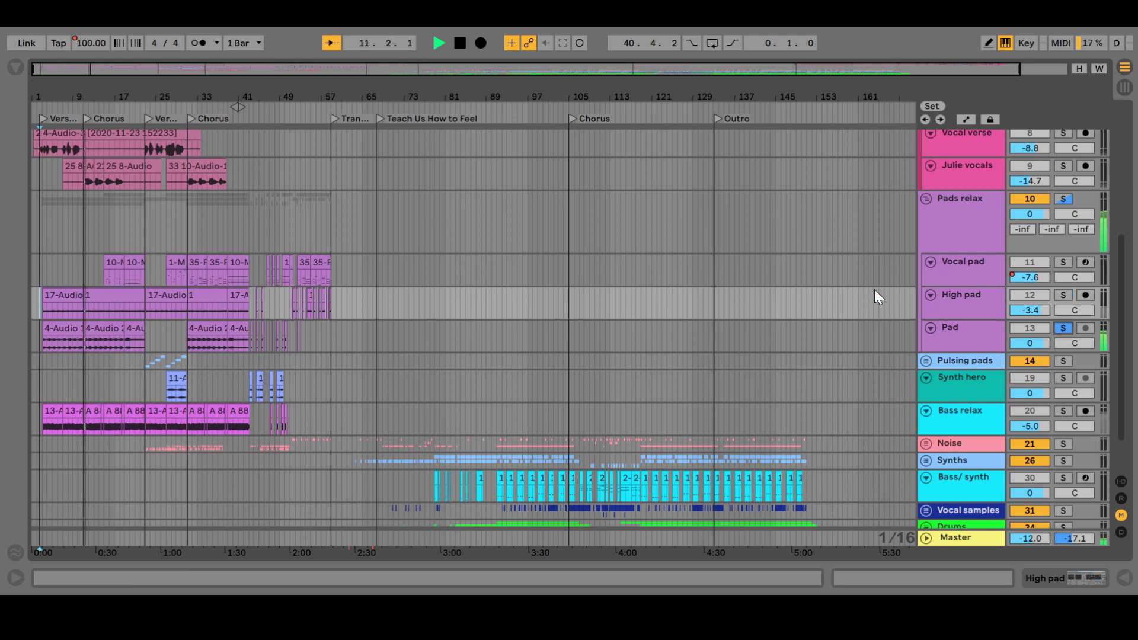
scroll(829, 297, up, 2)
key(space)
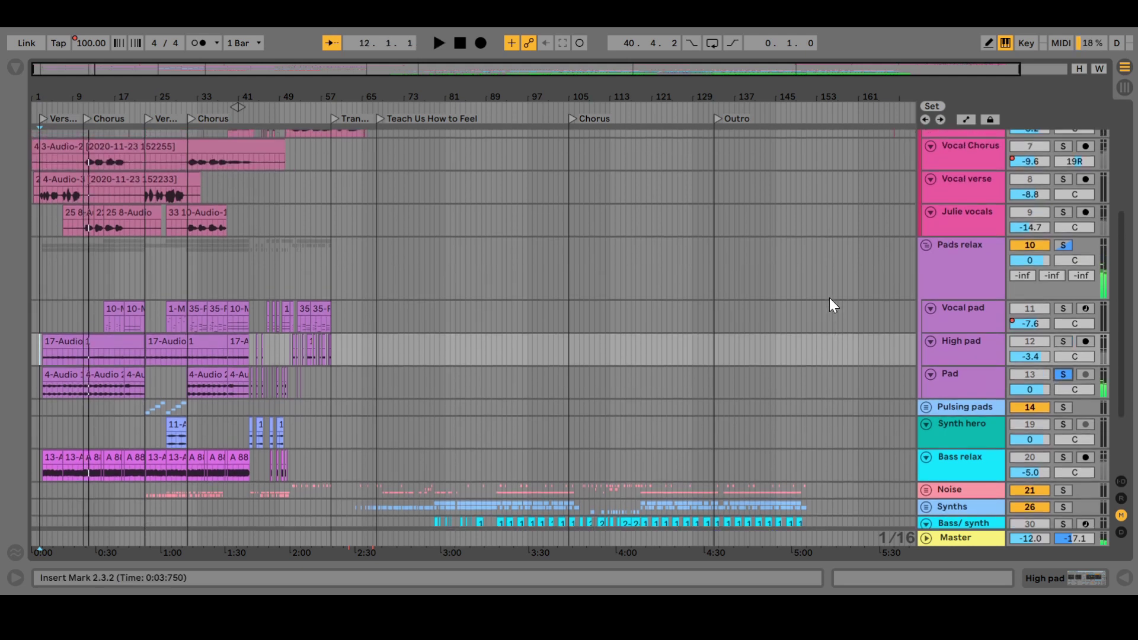
Replay Verse 1 with only the Pad soloed, clear the solos during playback to hear the full mix, and stop.
scroll(830, 299, up, 2)
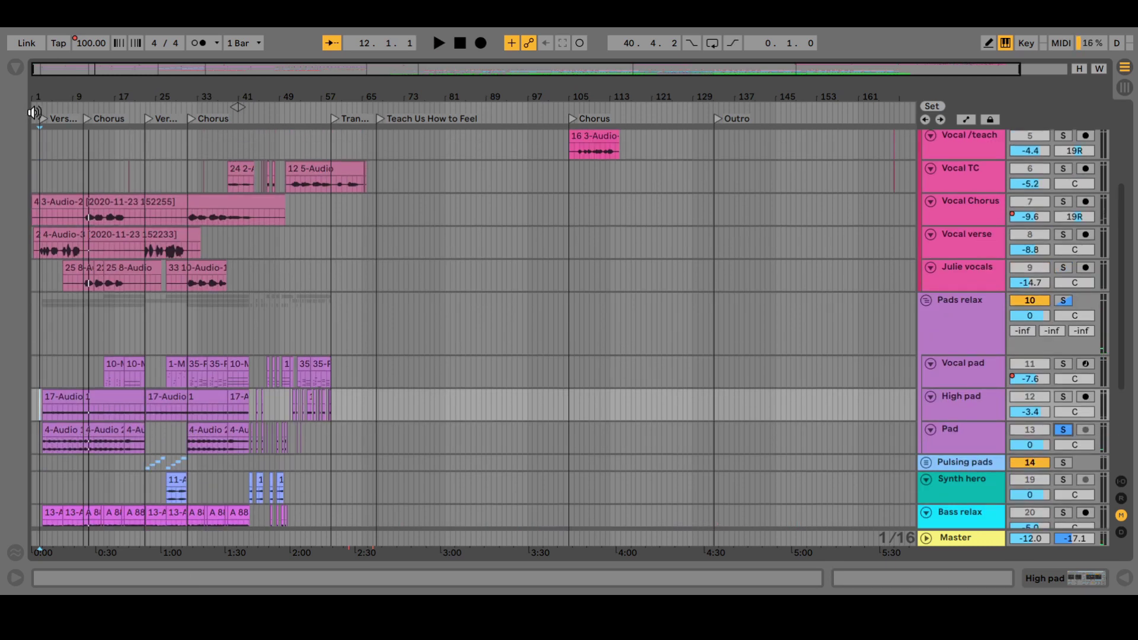
click(44, 117)
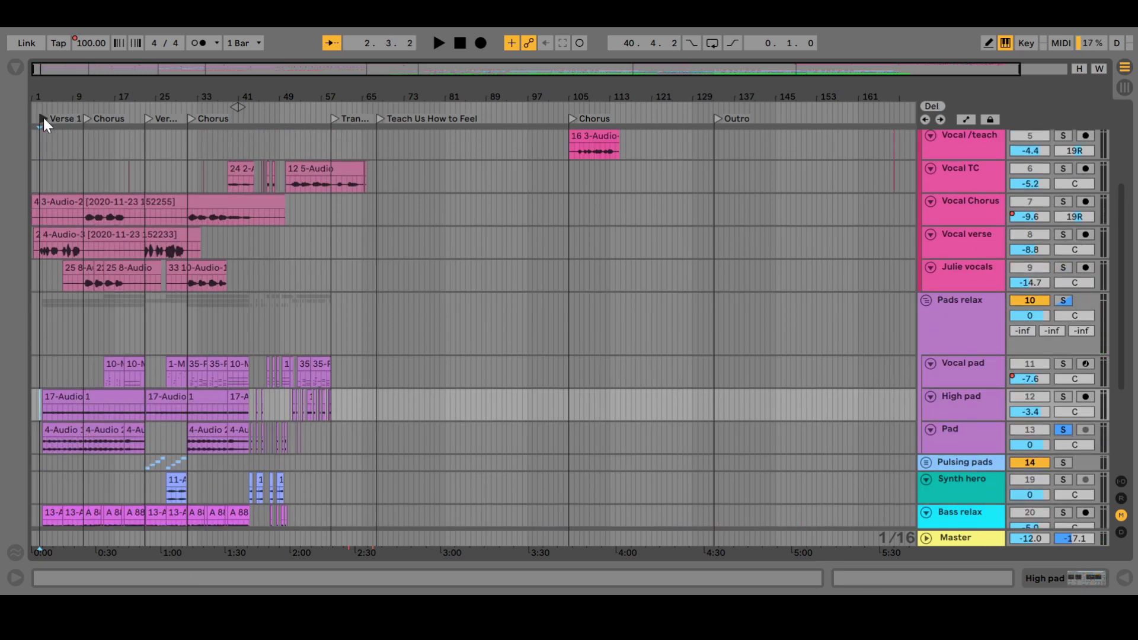
key(space)
scroll(123, 245, down, 3)
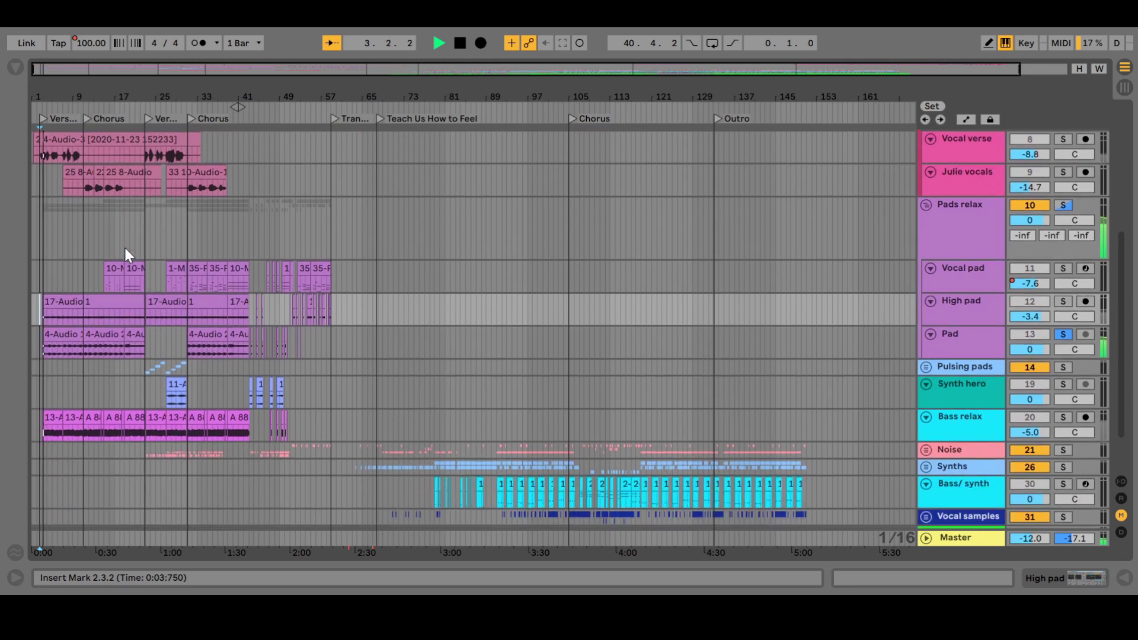
scroll(123, 245, up, 3)
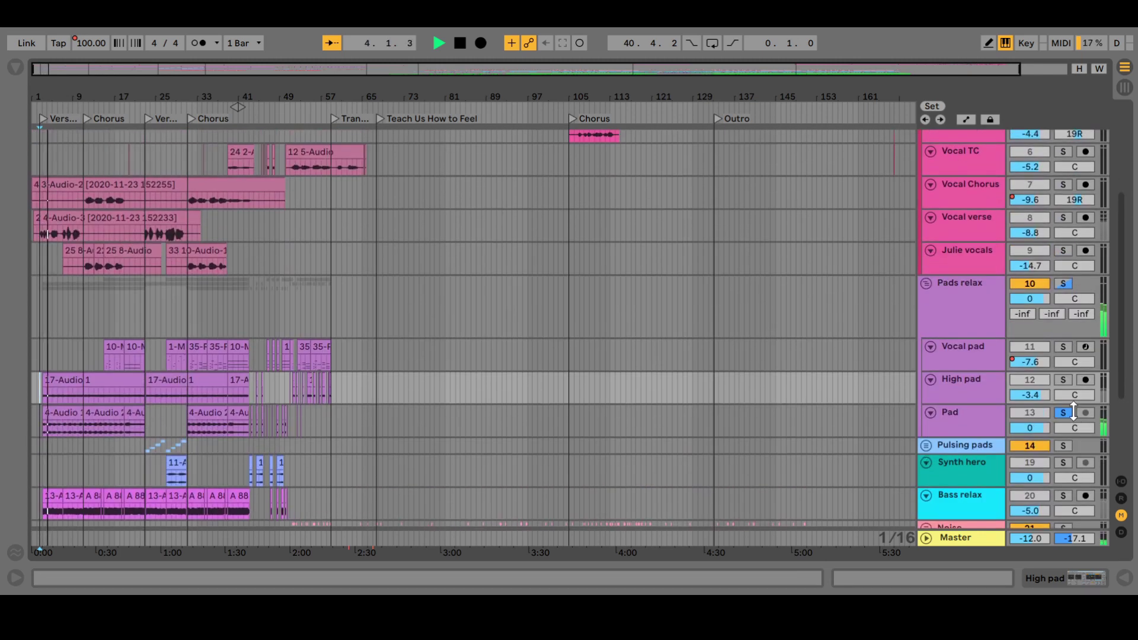
scroll(446, 326, up, 2)
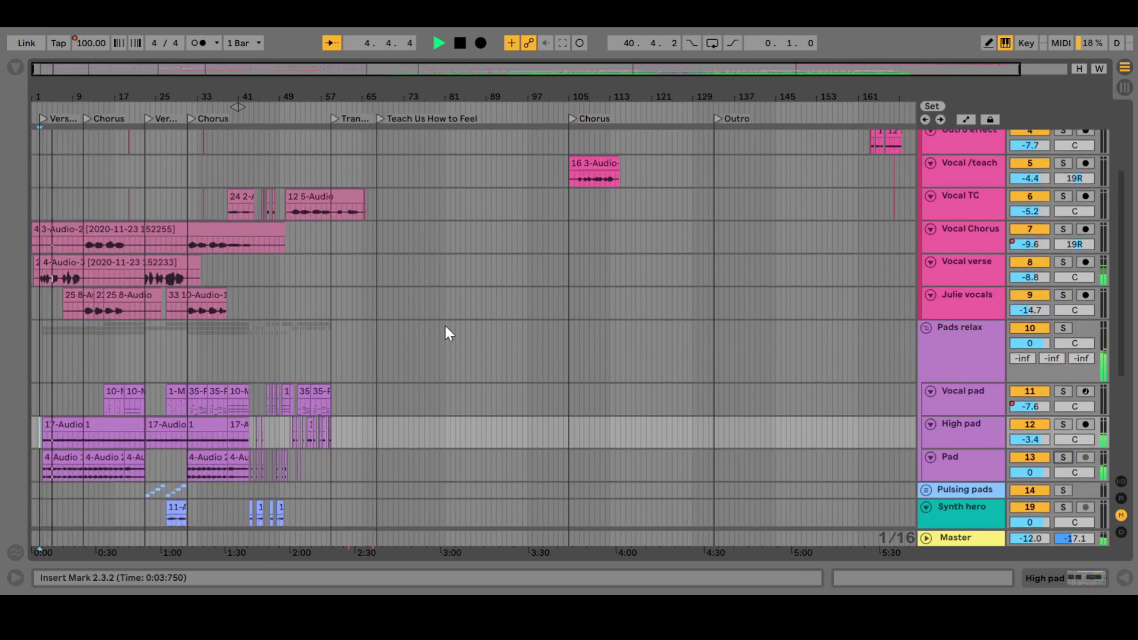
click(832, 250)
key(space)
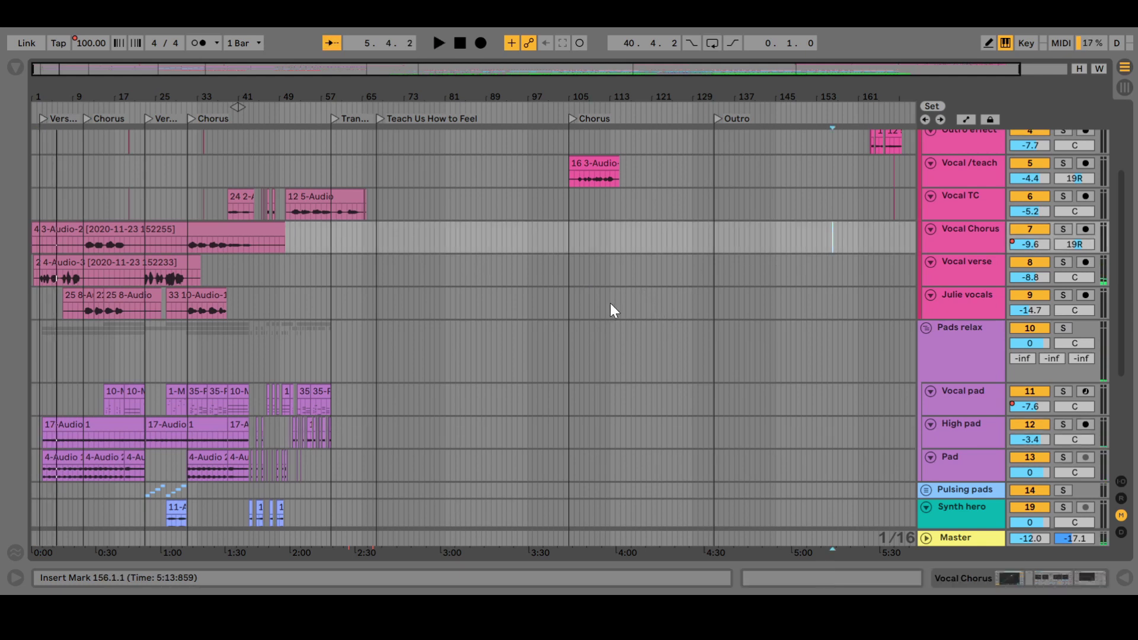
Play all tracks from the first Chorus locator and stop playback after about eight bars.
scroll(582, 314, down, 1)
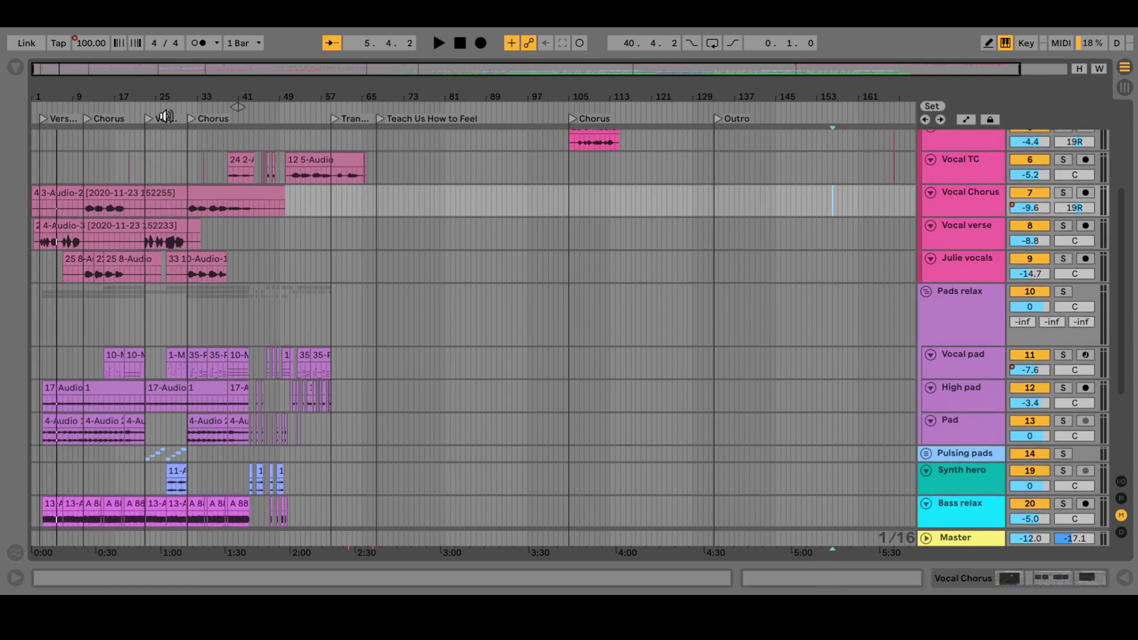
click(84, 118)
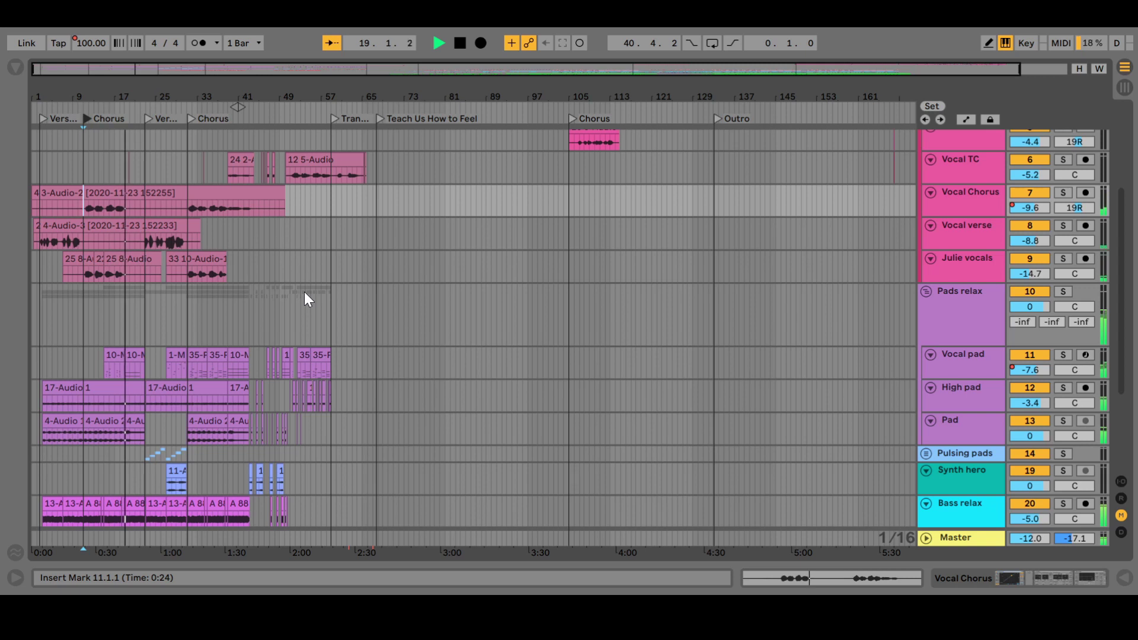
key(space)
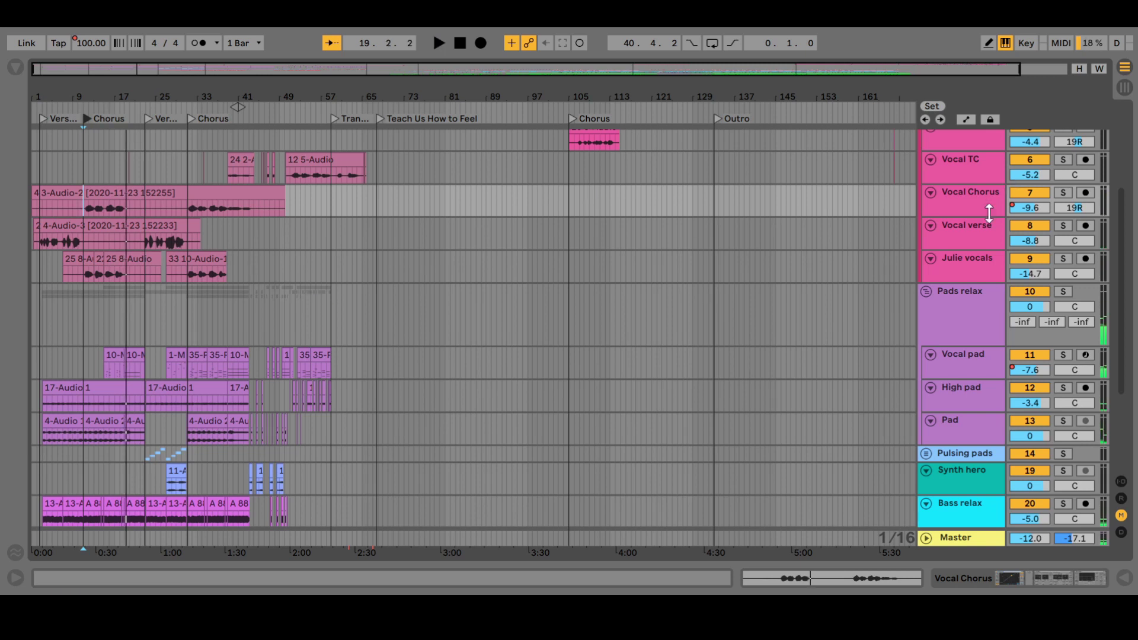
Solo the Vocal Chorus track and the vocal track beneath Vocal verse, and listen to them from the first Chorus locator.
click(1063, 259)
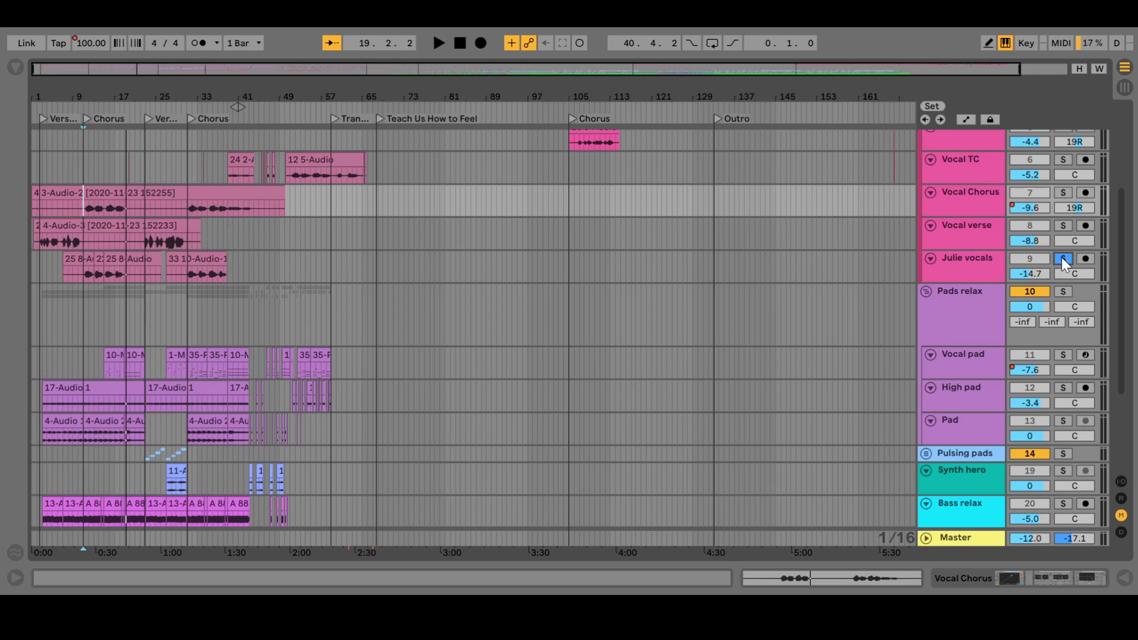
click(1062, 192)
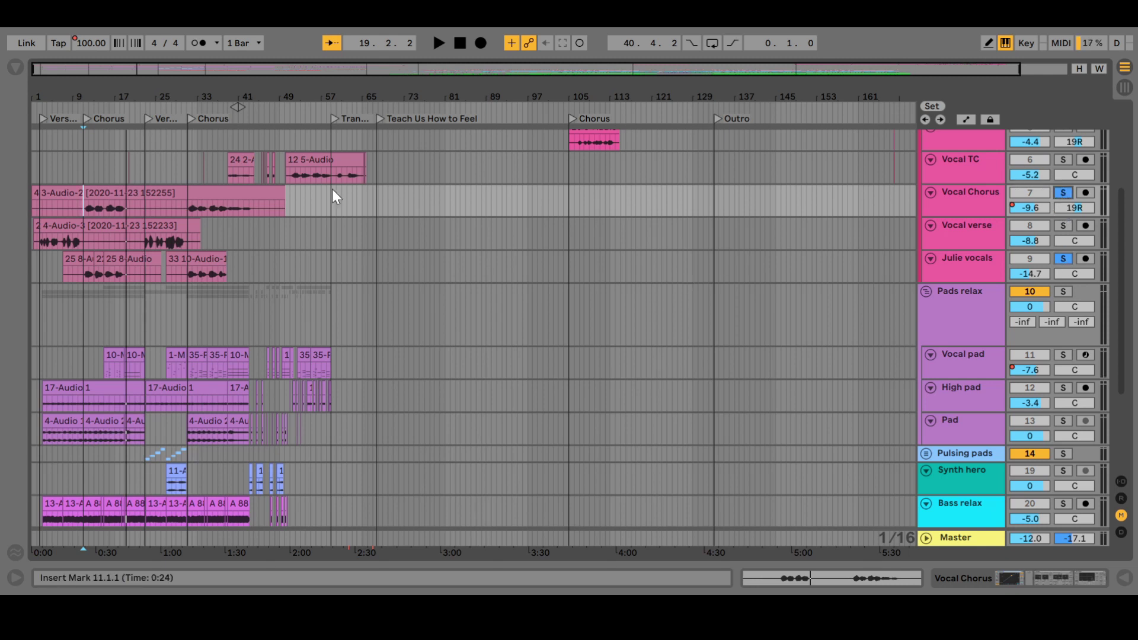
click(86, 118)
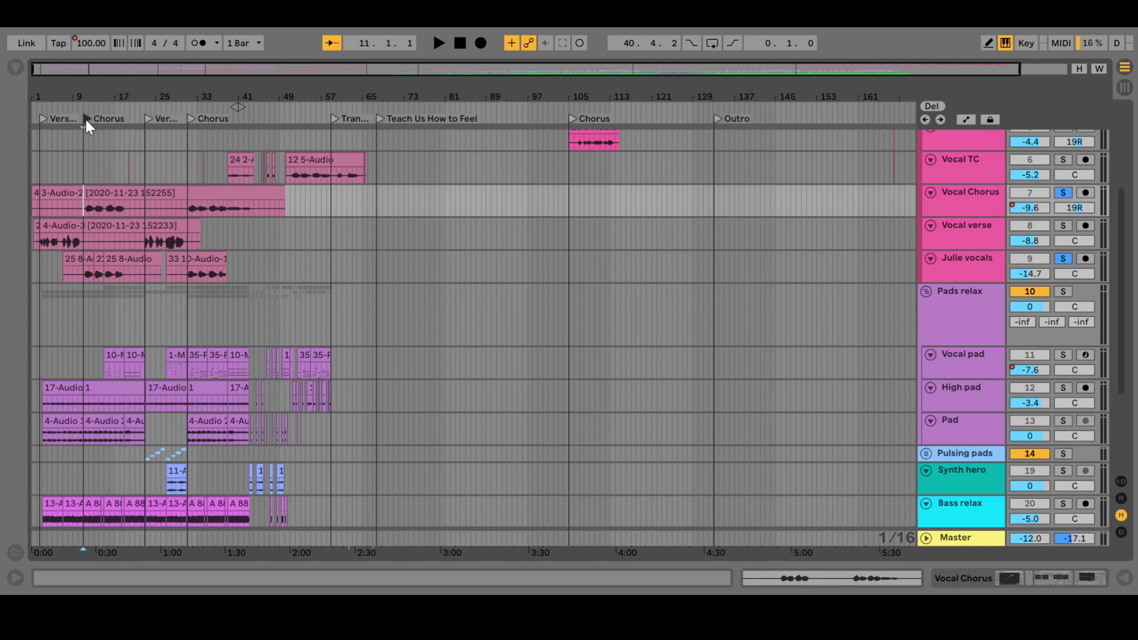
key(space)
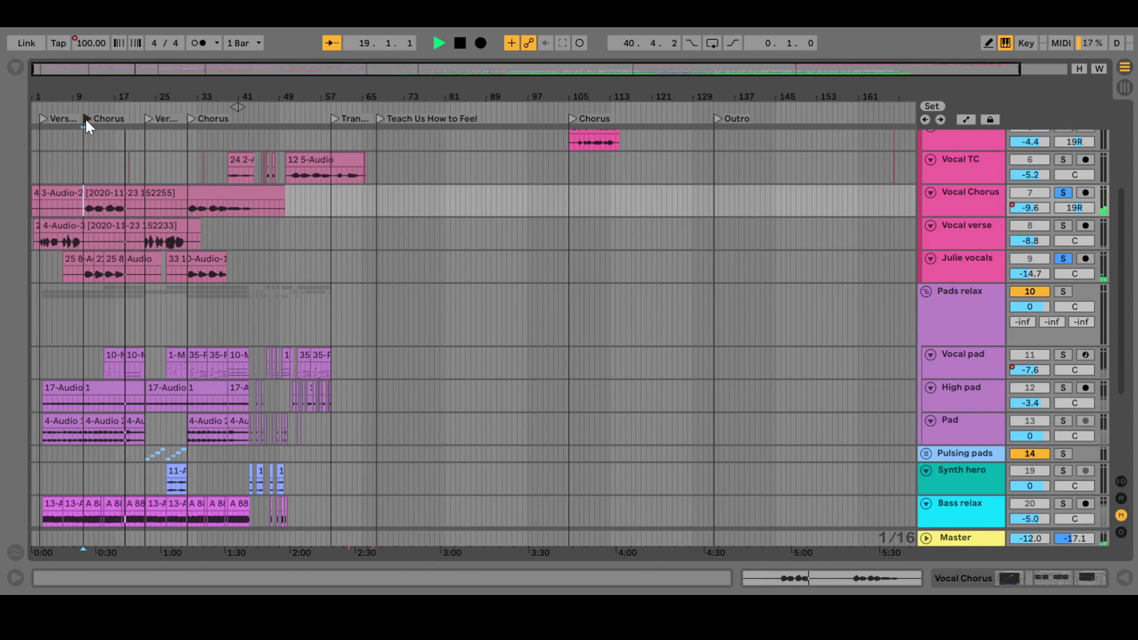
key(space)
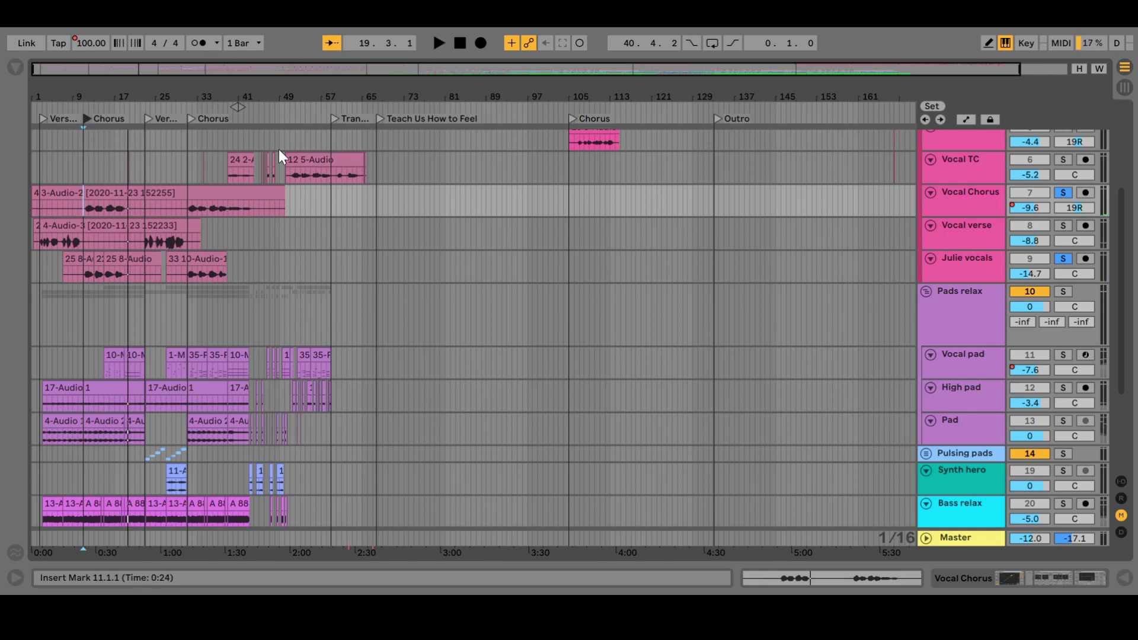
Solo the Vocal pad together with the two chorus vocal tracks, play the first Chorus, and stop playback.
scroll(332, 315, down, 2)
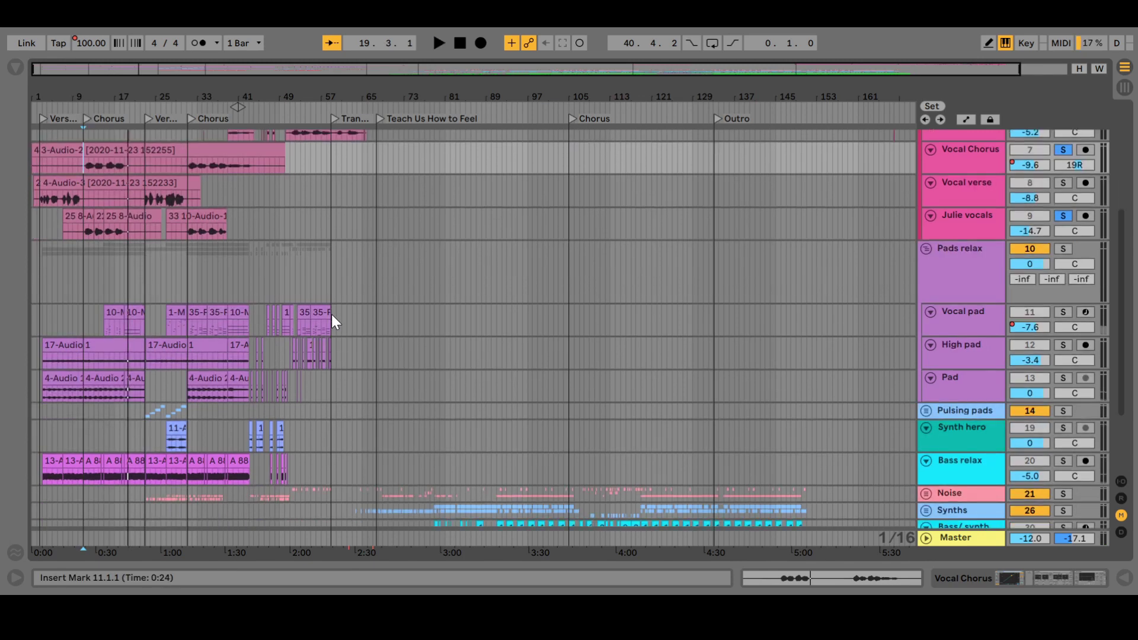
click(1063, 313)
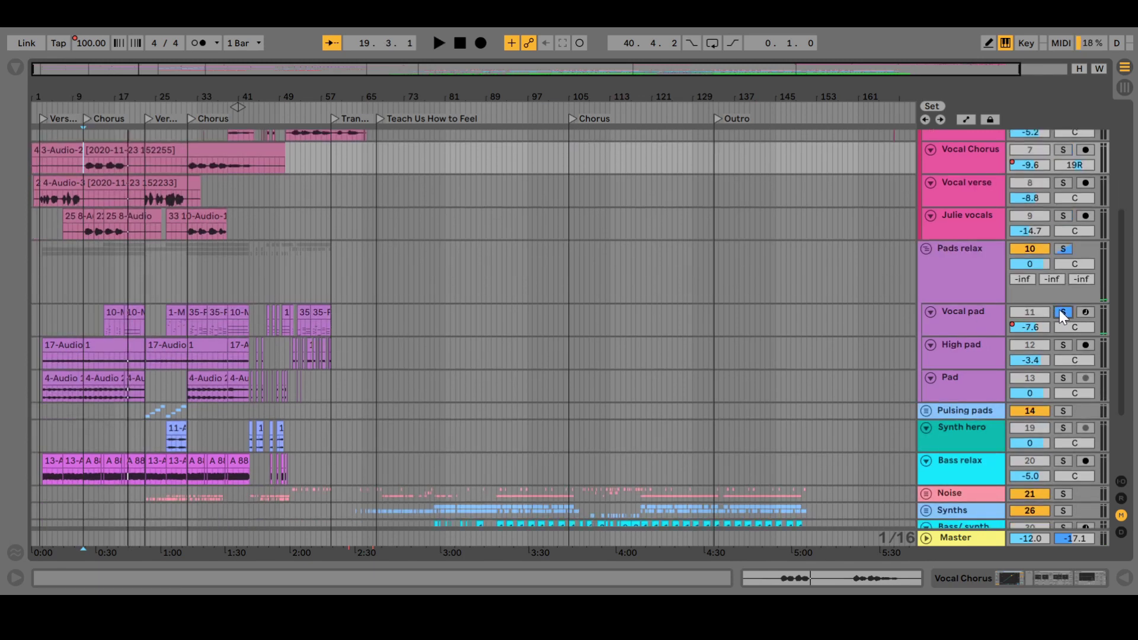
key(space)
scroll(406, 336, down, 1)
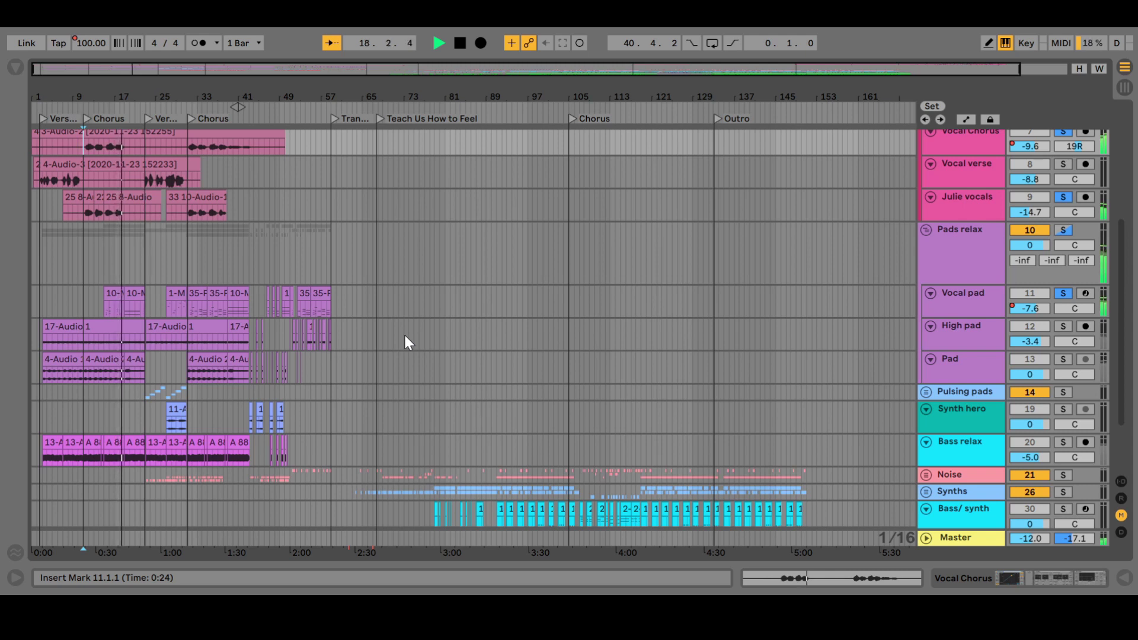
key(space)
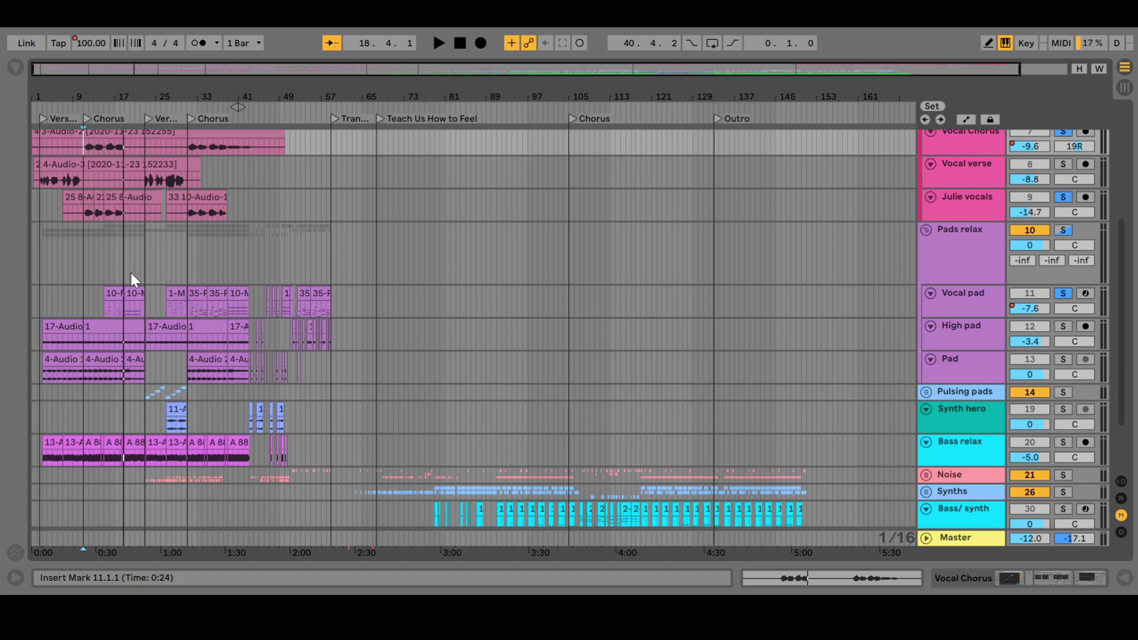
Clear all solos, play the full mix from the Verse 2 locator, and stop just before the second Chorus.
scroll(159, 289, down, 3)
scroll(159, 290, down, 2)
scroll(159, 290, up, 8)
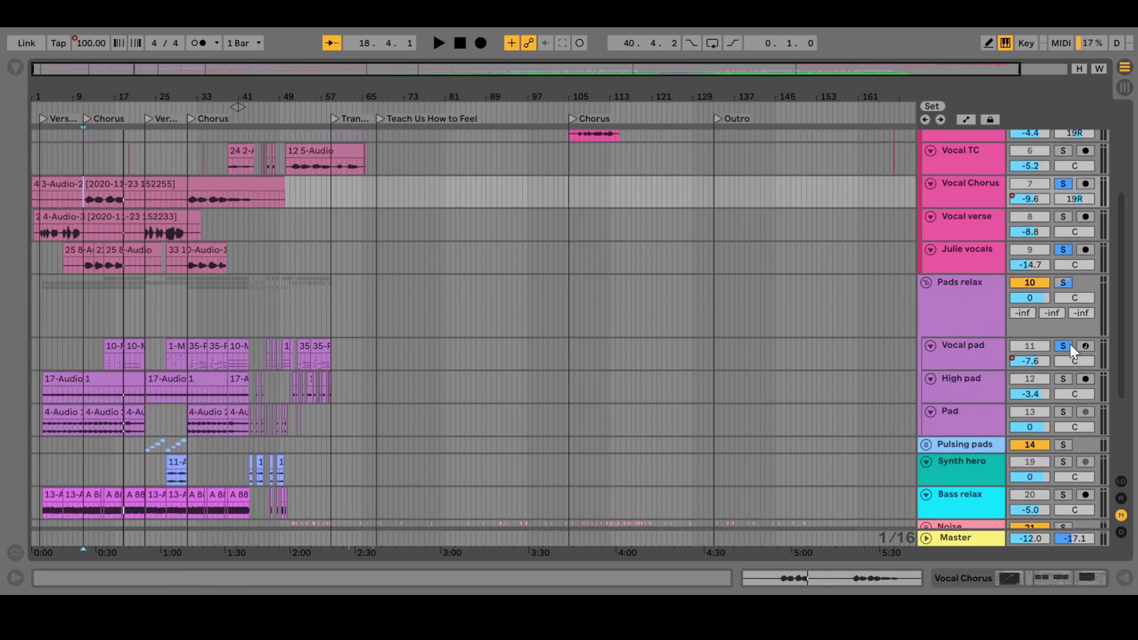
click(1066, 346)
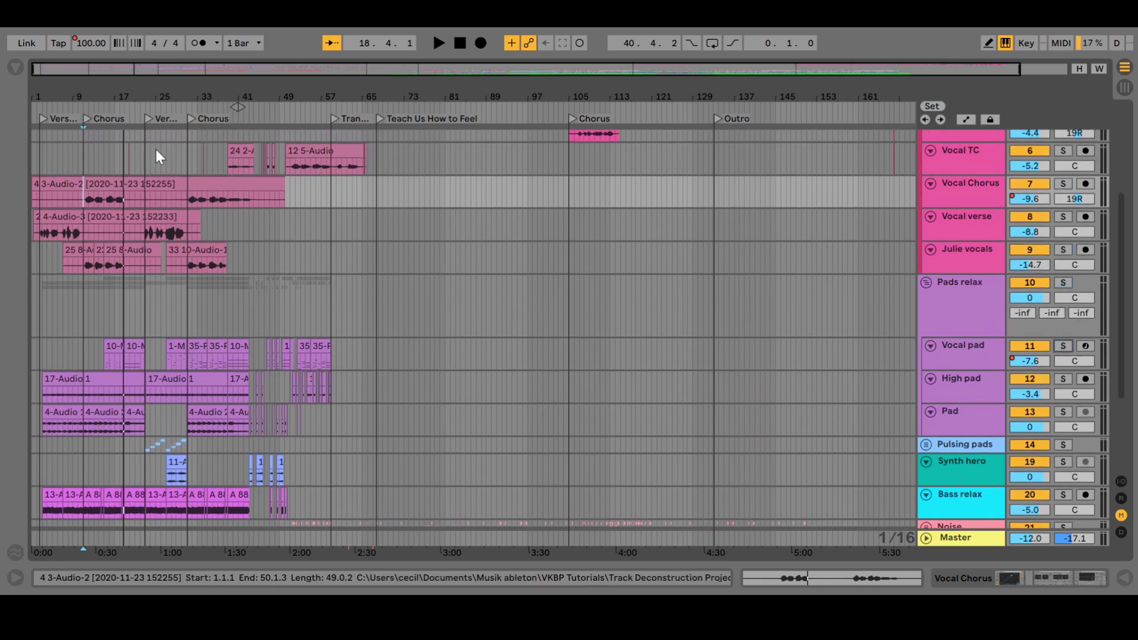
click(148, 119)
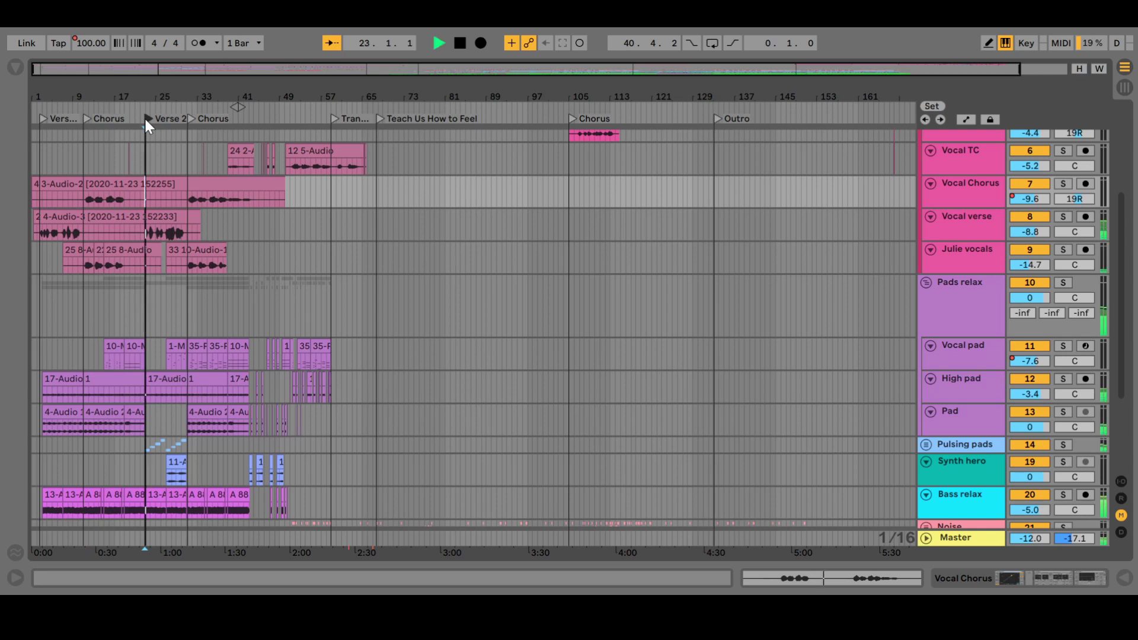
scroll(516, 258, down, 5)
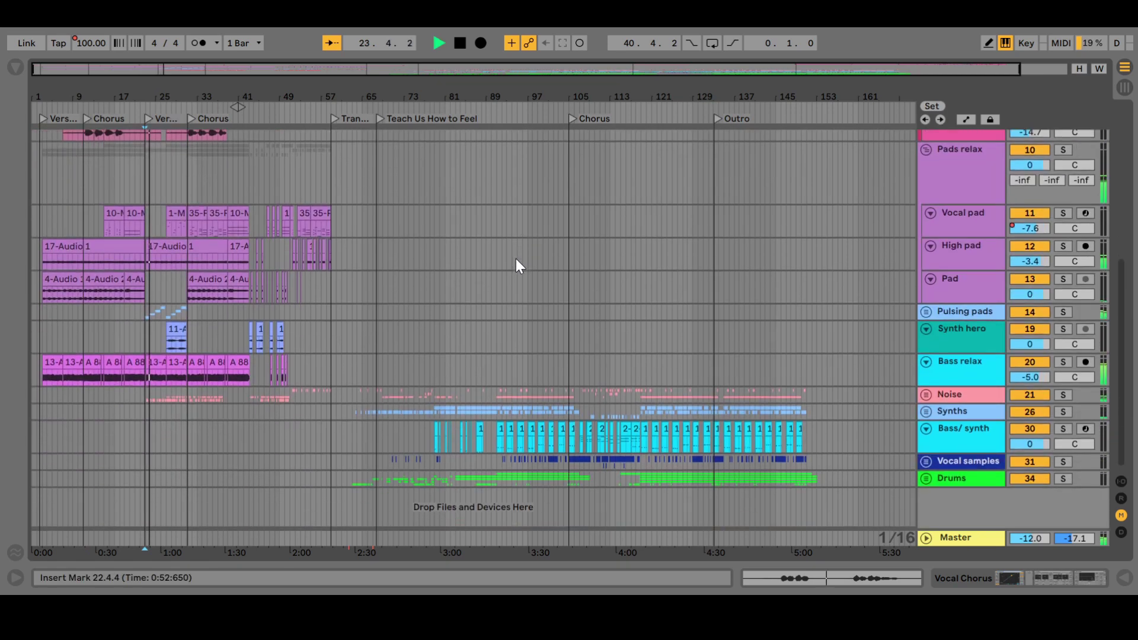
scroll(515, 258, up, 2)
scroll(516, 259, up, 2)
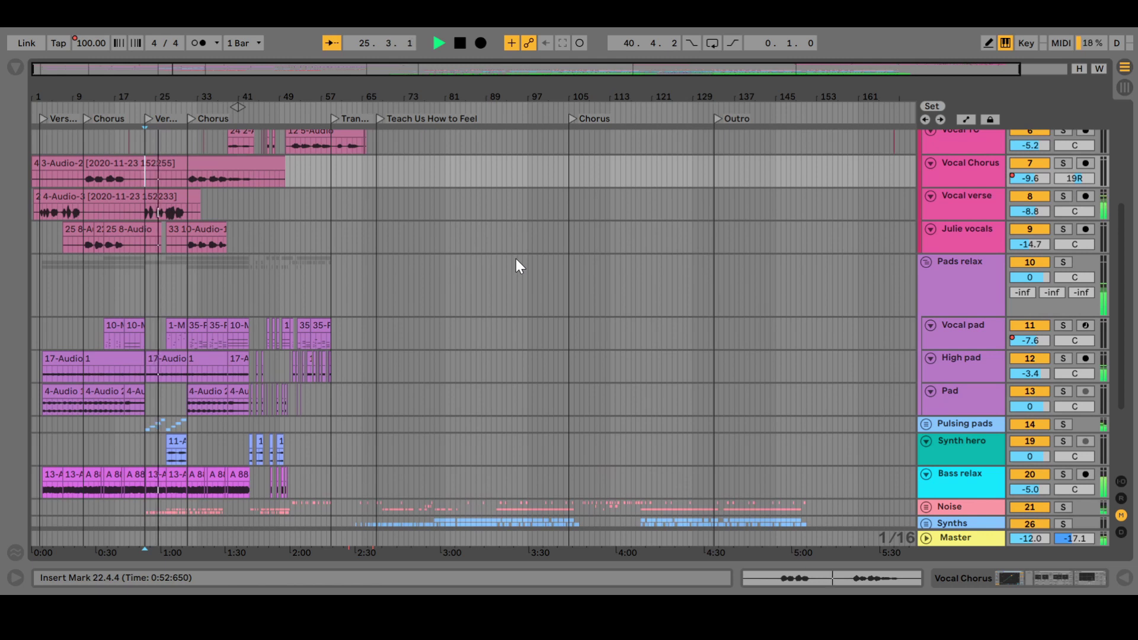
scroll(515, 258, up, 2)
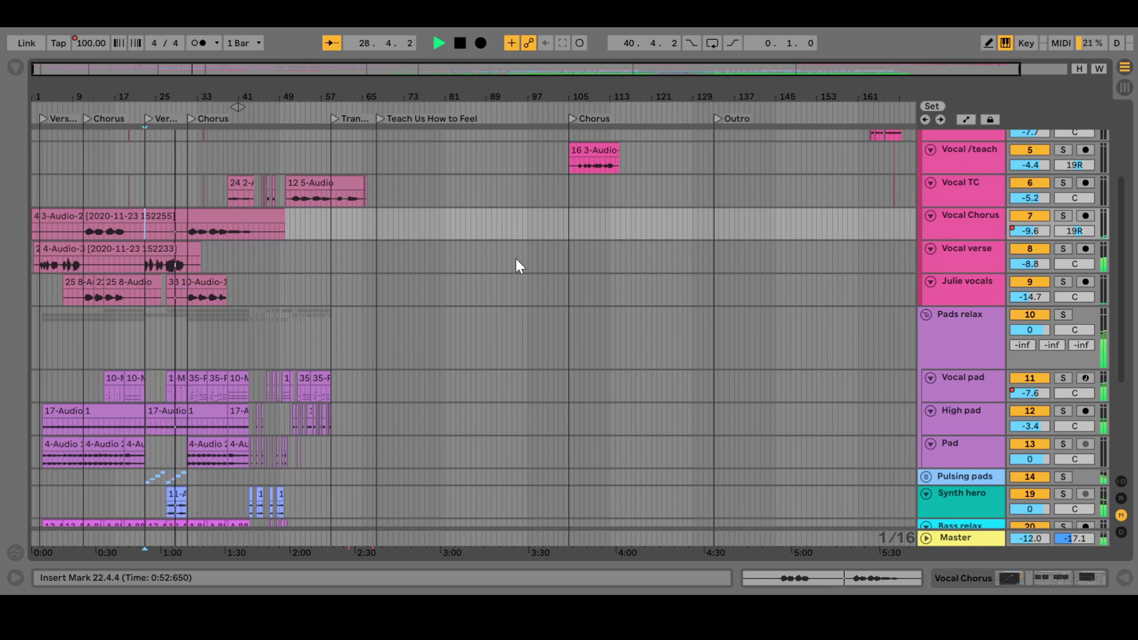
scroll(515, 258, down, 2)
scroll(515, 259, down, 4)
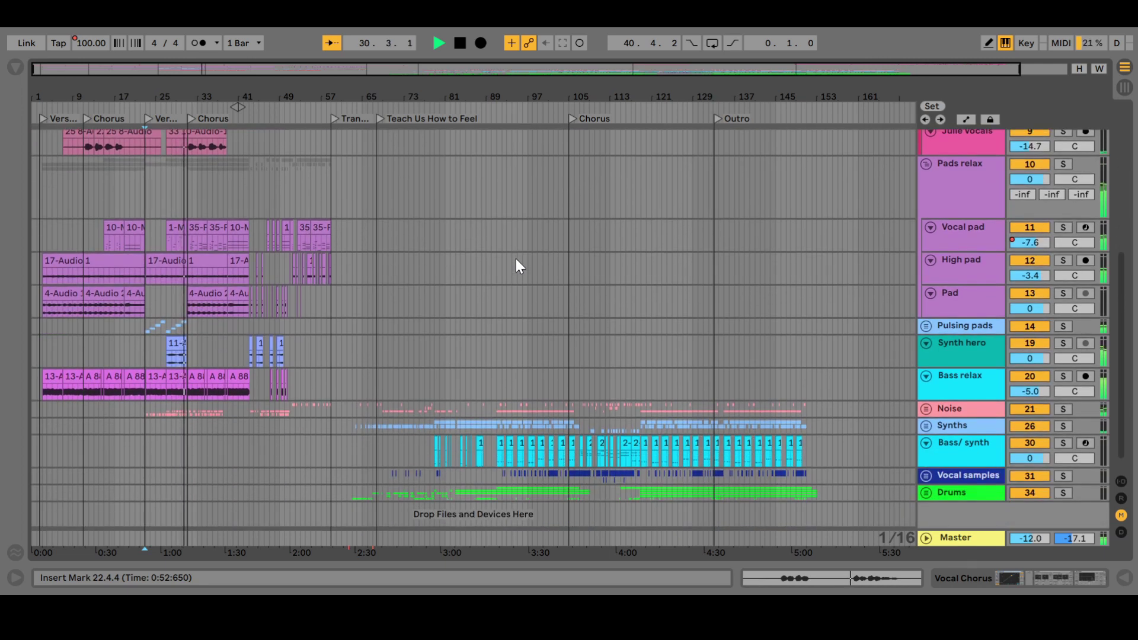
key(space)
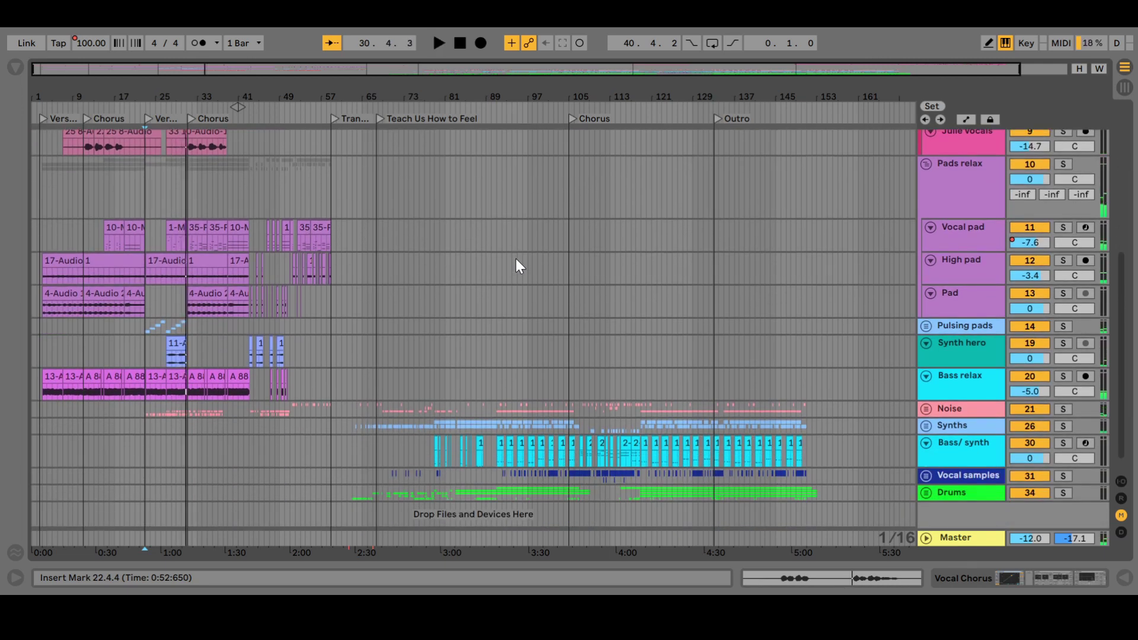
Unfold the Pulsing pads group, solo it, and listen to it from the Verse 2 locator up to the second Chorus.
click(926, 325)
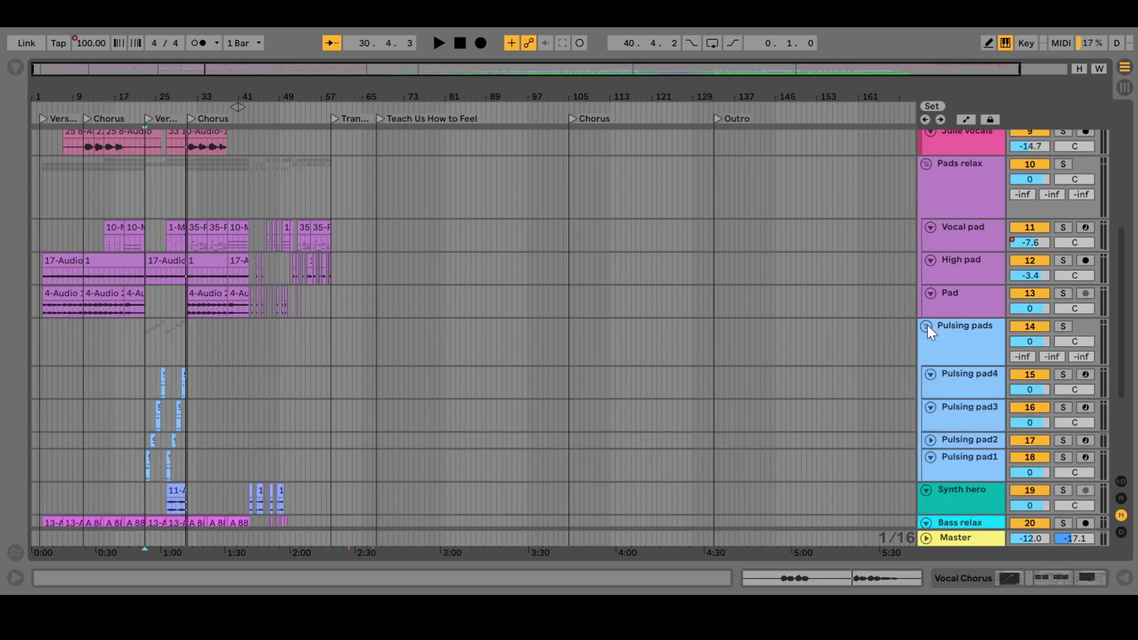
scroll(808, 314, down, 2)
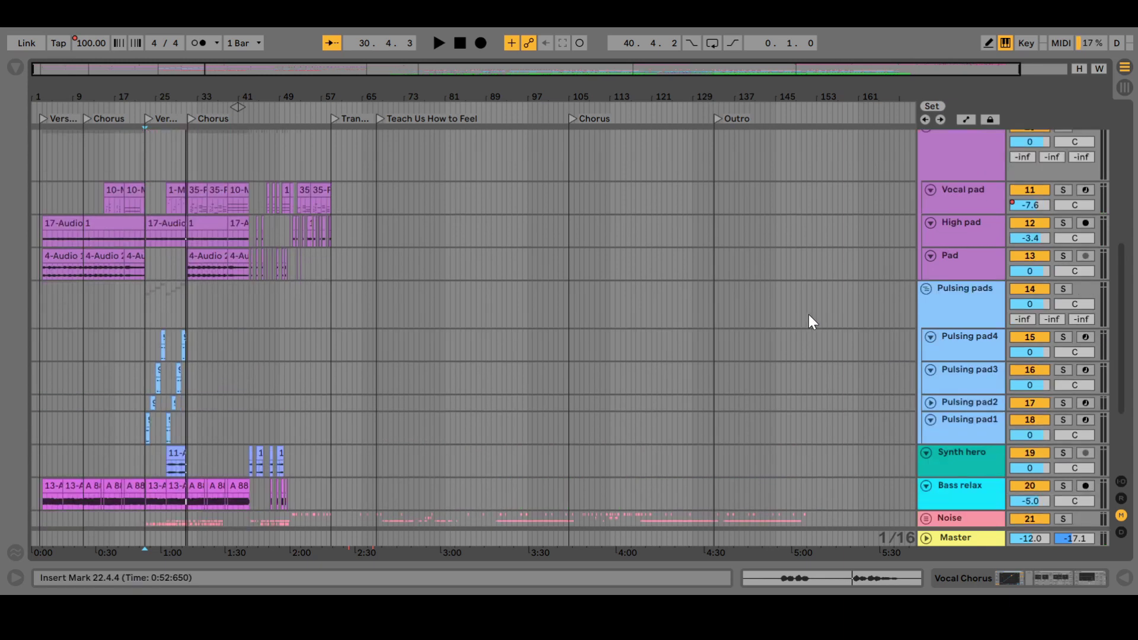
click(146, 118)
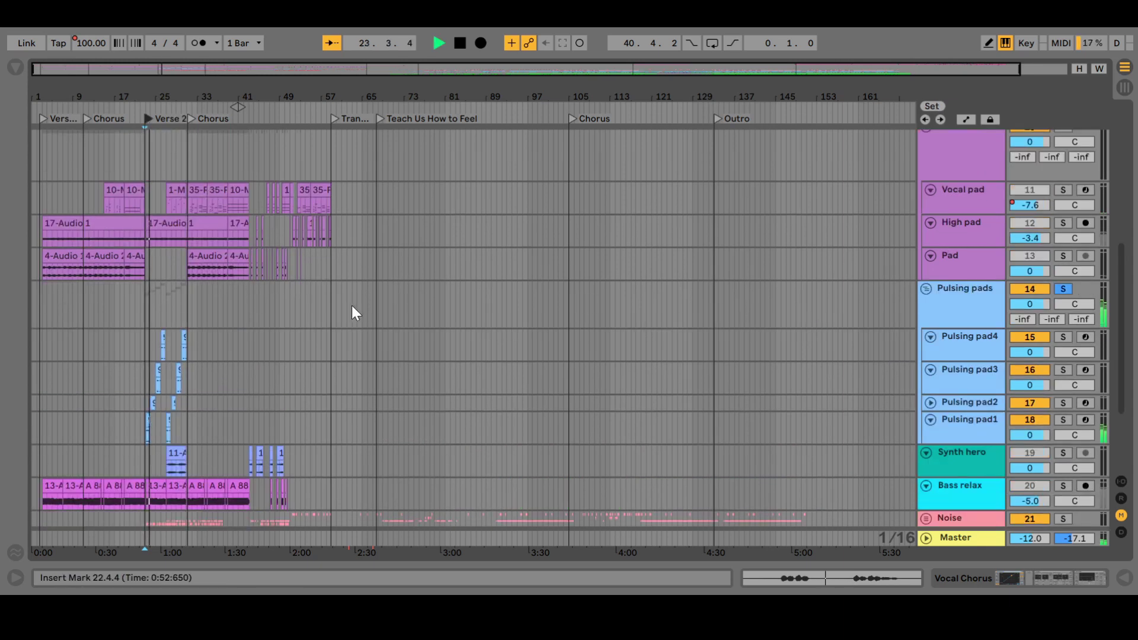
scroll(351, 304, down, 3)
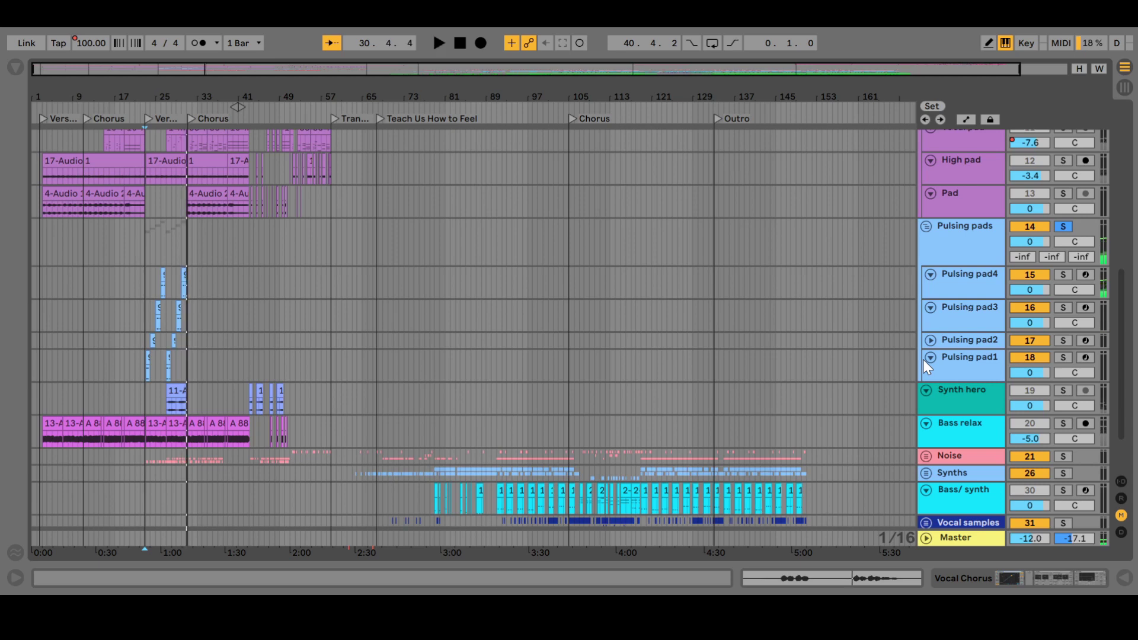
Inspect the sampler device on Pulsing pad1, close the device view, and replay Verse 2 with only the Pulsing pads soloed.
double_click(961, 359)
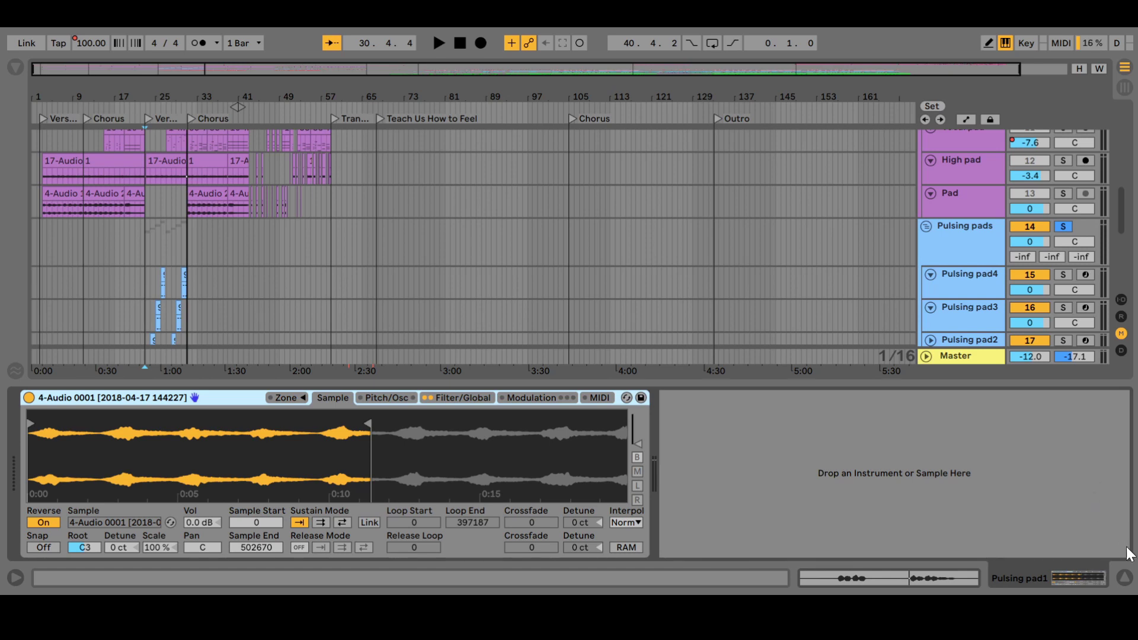
click(1123, 578)
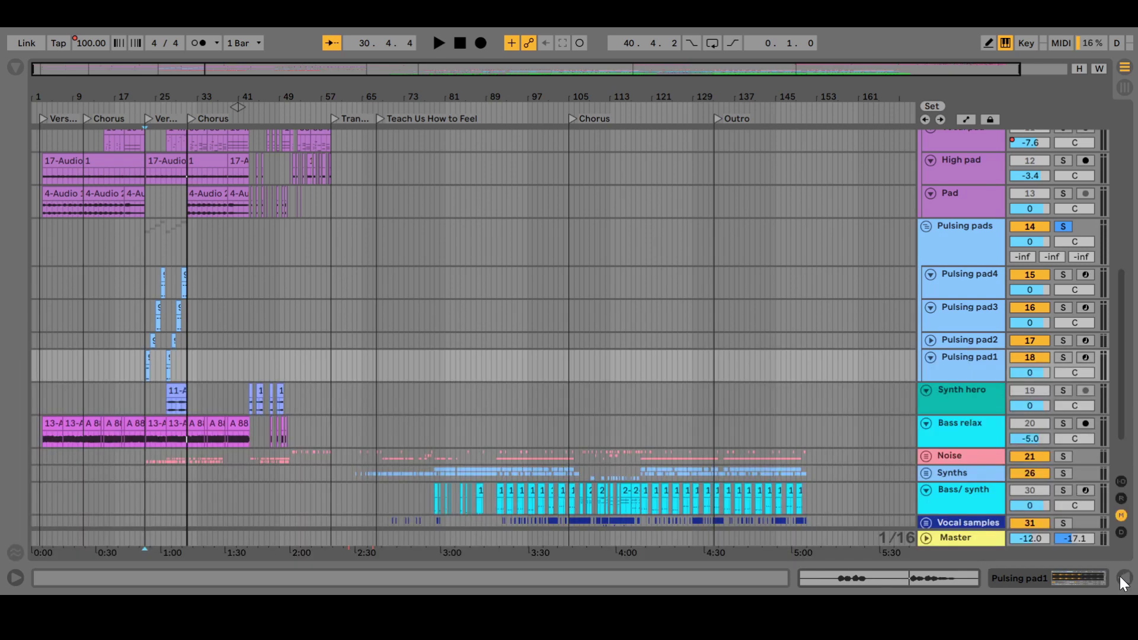
click(147, 119)
key(space)
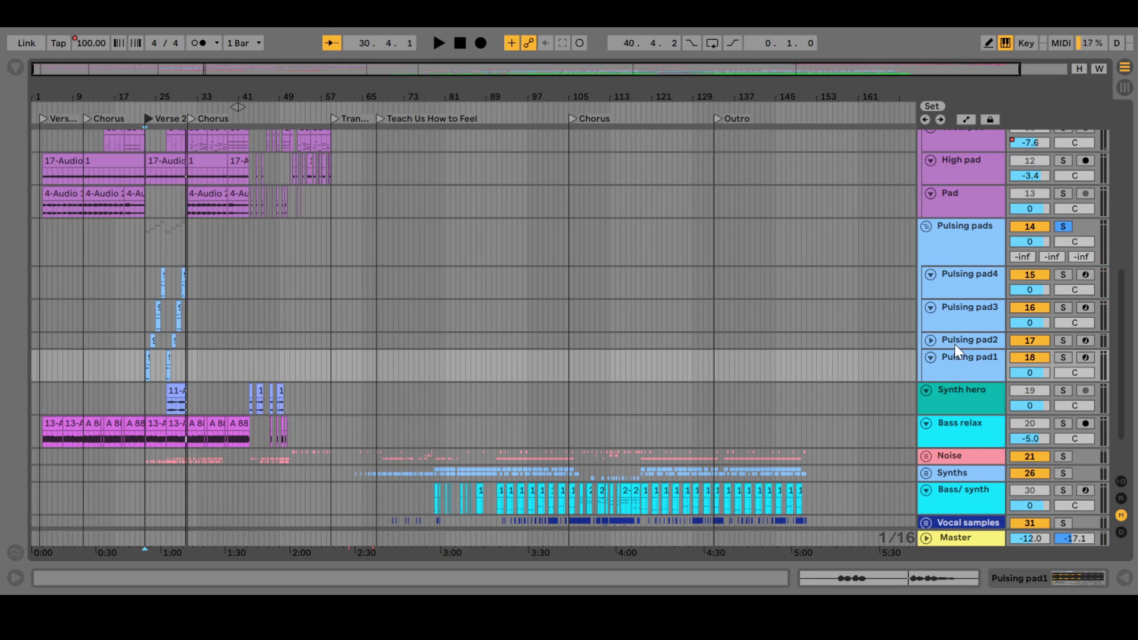
Solo the Synth hero track, play it from about bar 27, and stop before the second Chorus.
scroll(707, 296, down, 1)
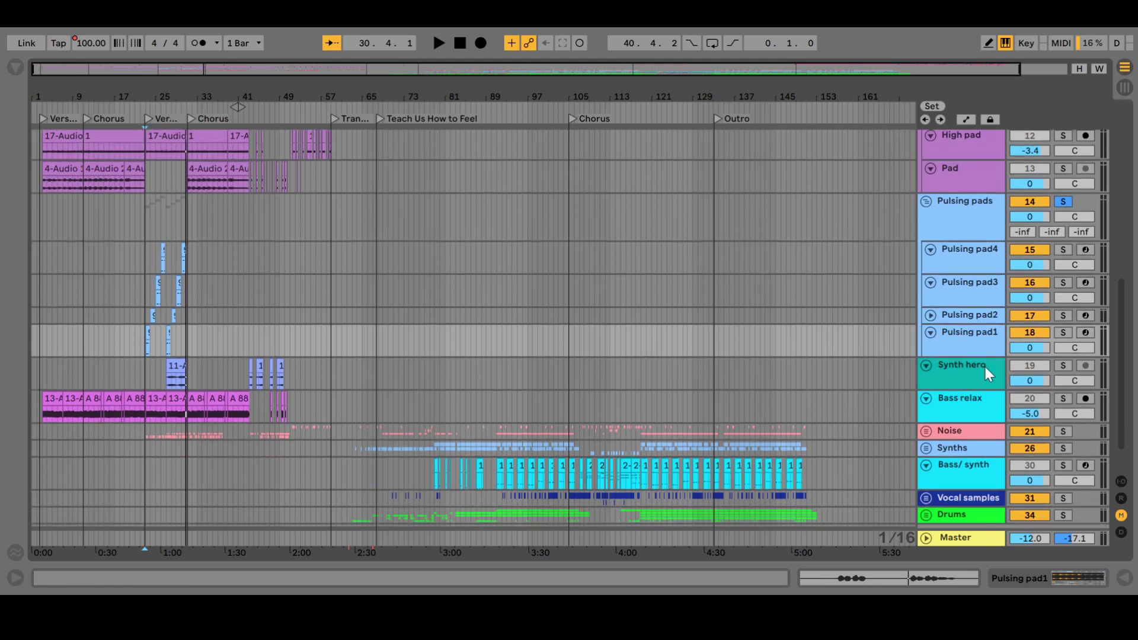
click(1063, 367)
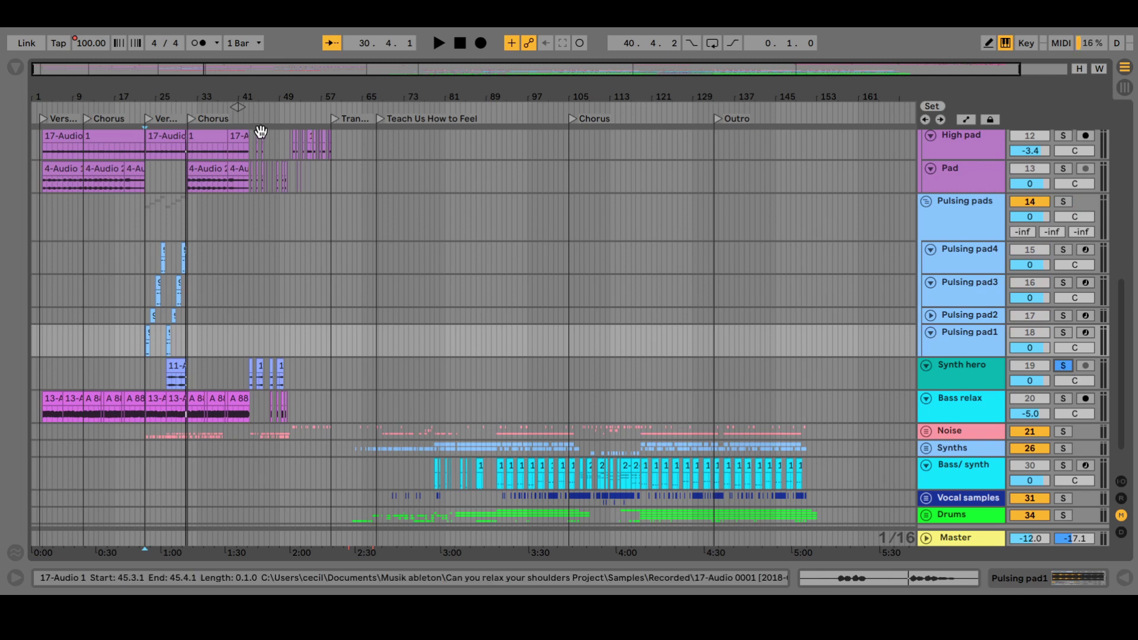
click(170, 109)
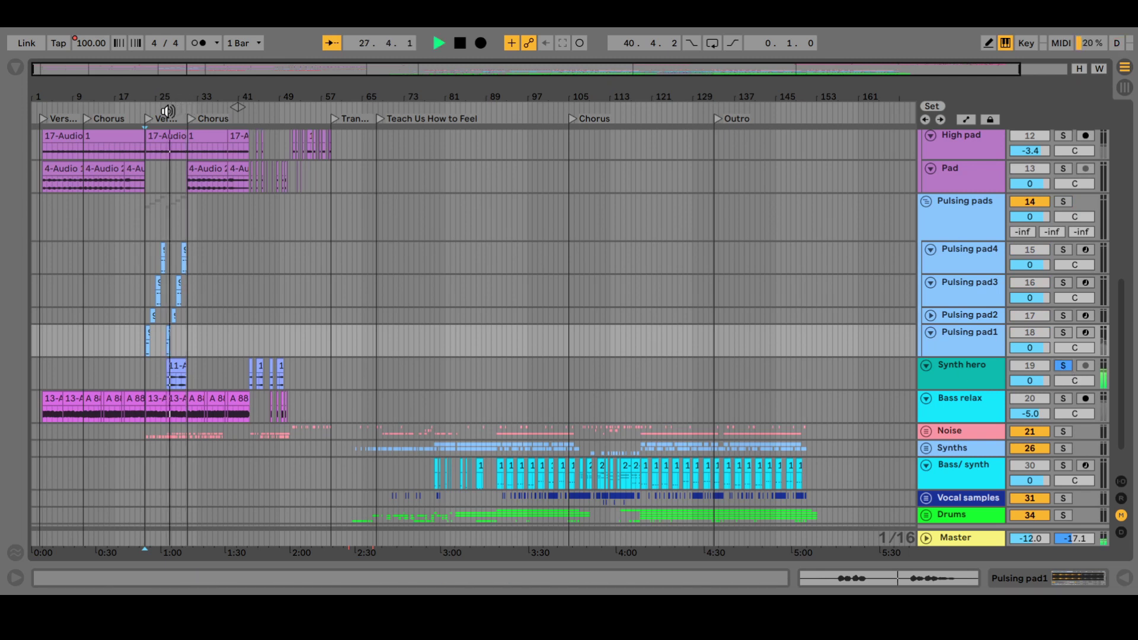
scroll(438, 299, down, 1)
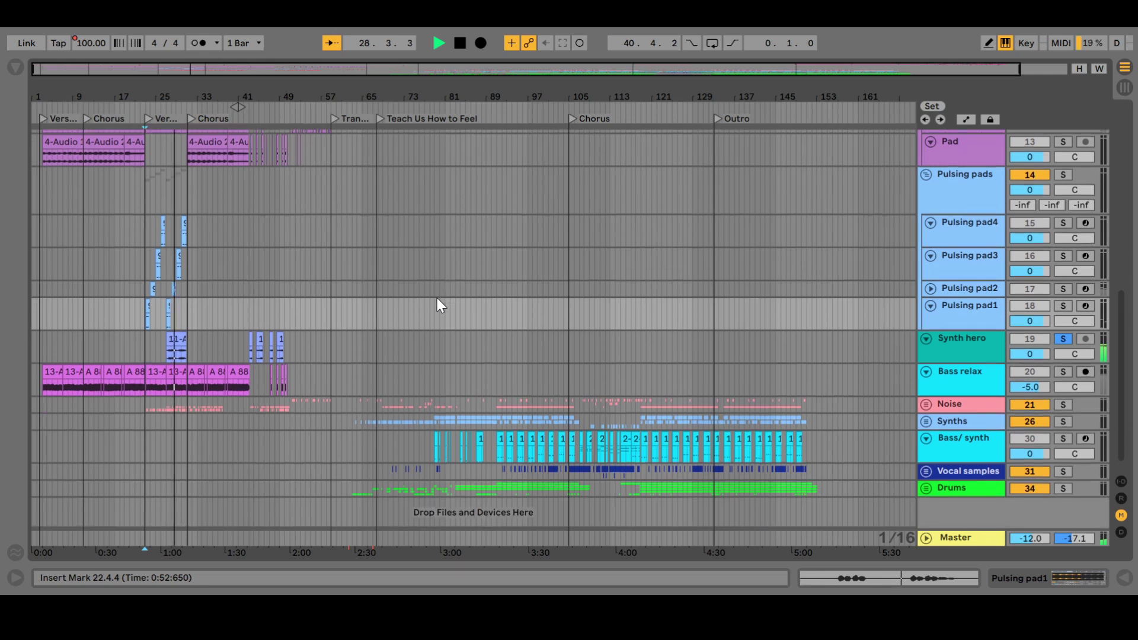
scroll(438, 299, up, 3)
scroll(437, 299, up, 1)
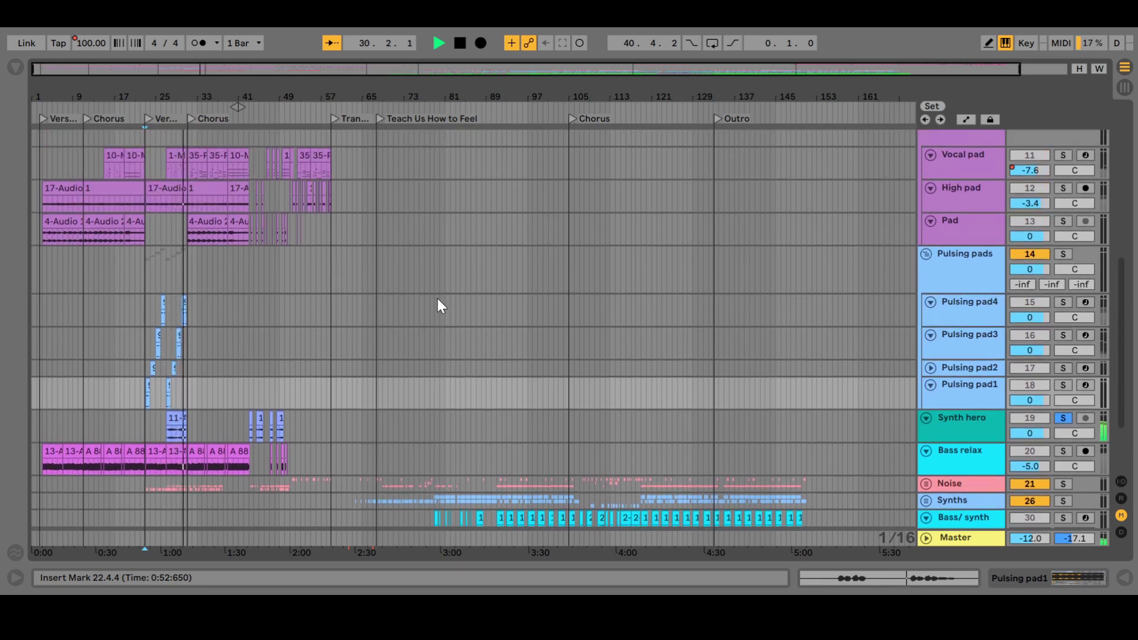
key(space)
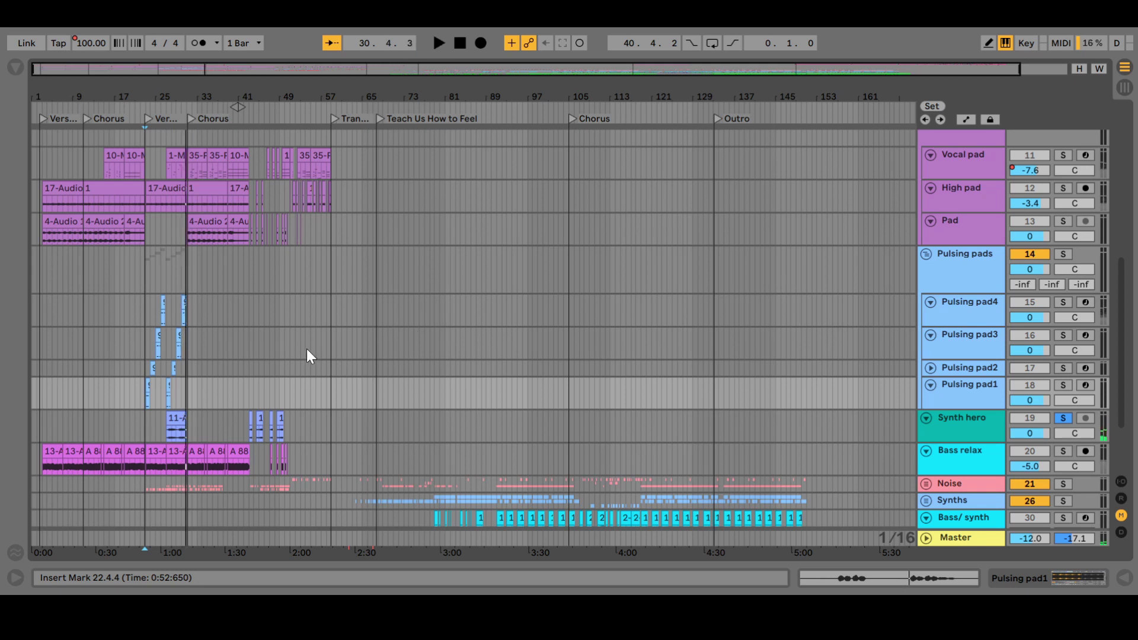
Unfold the Noise group, solo it, play it from the Verse 2 locator, and stop at about bar 31.
scroll(307, 349, down, 5)
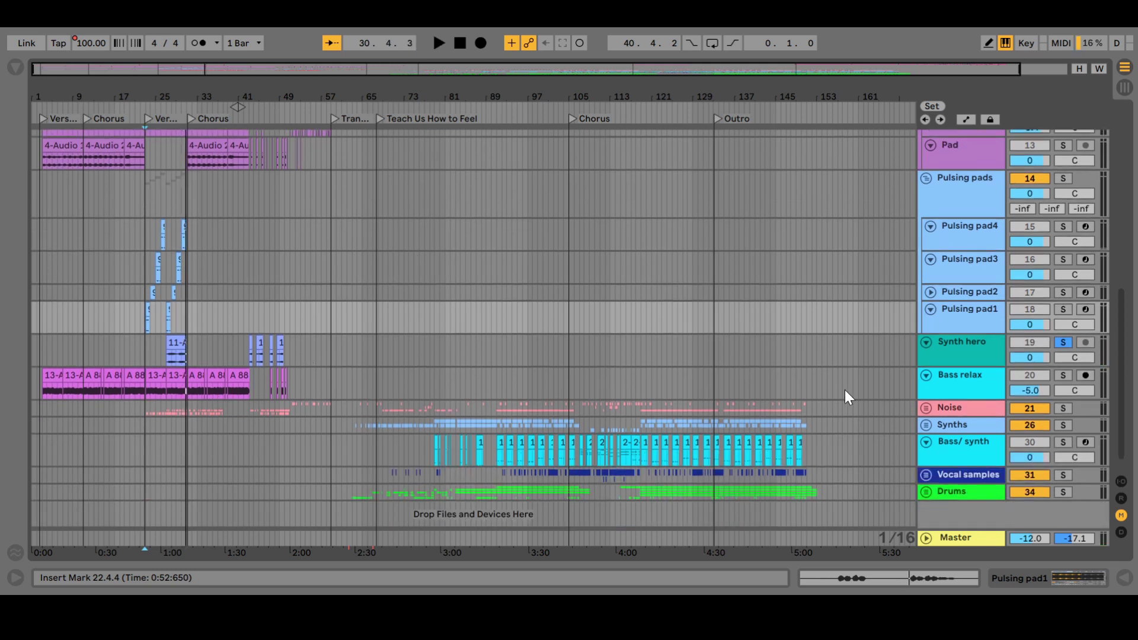
click(925, 407)
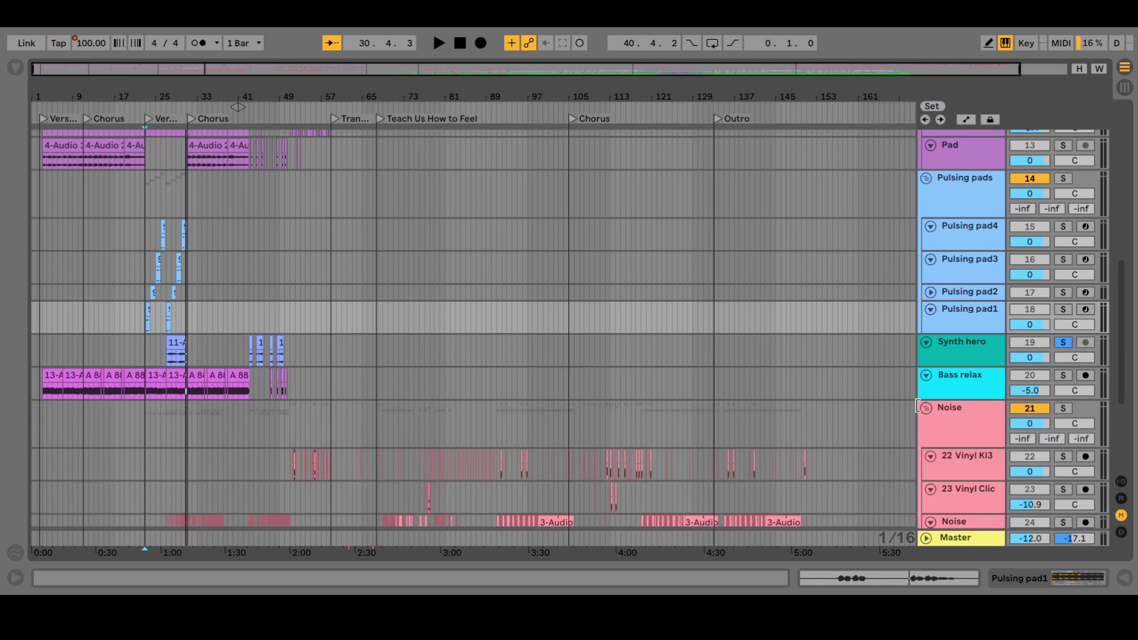
scroll(475, 421, down, 7)
scroll(475, 421, down, 3)
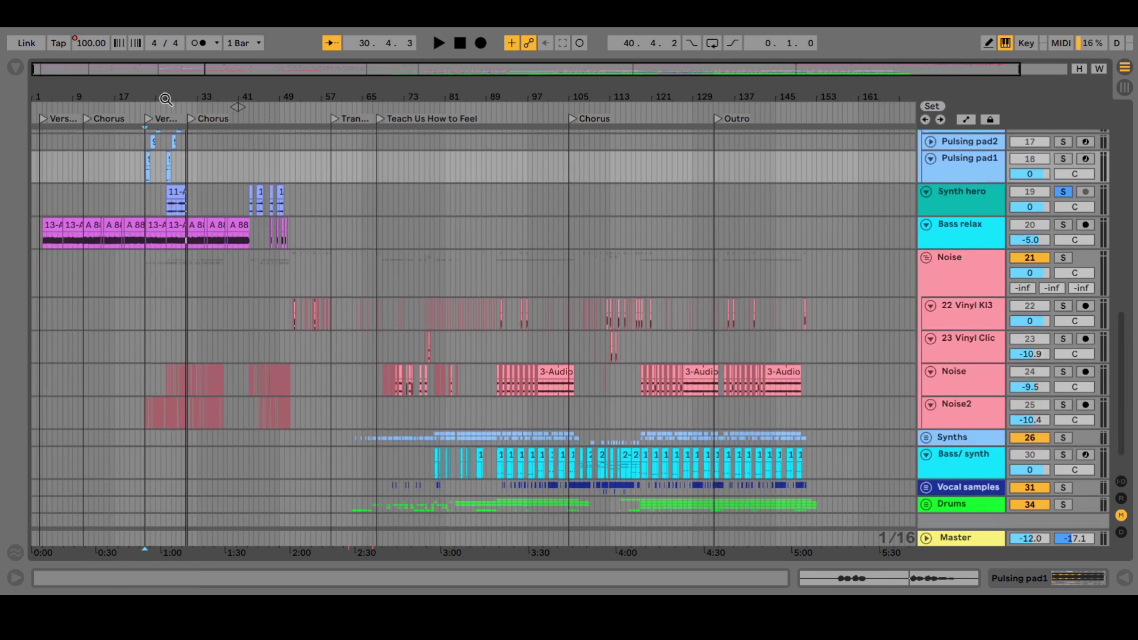
scroll(152, 124, up, 2)
click(147, 118)
key(space)
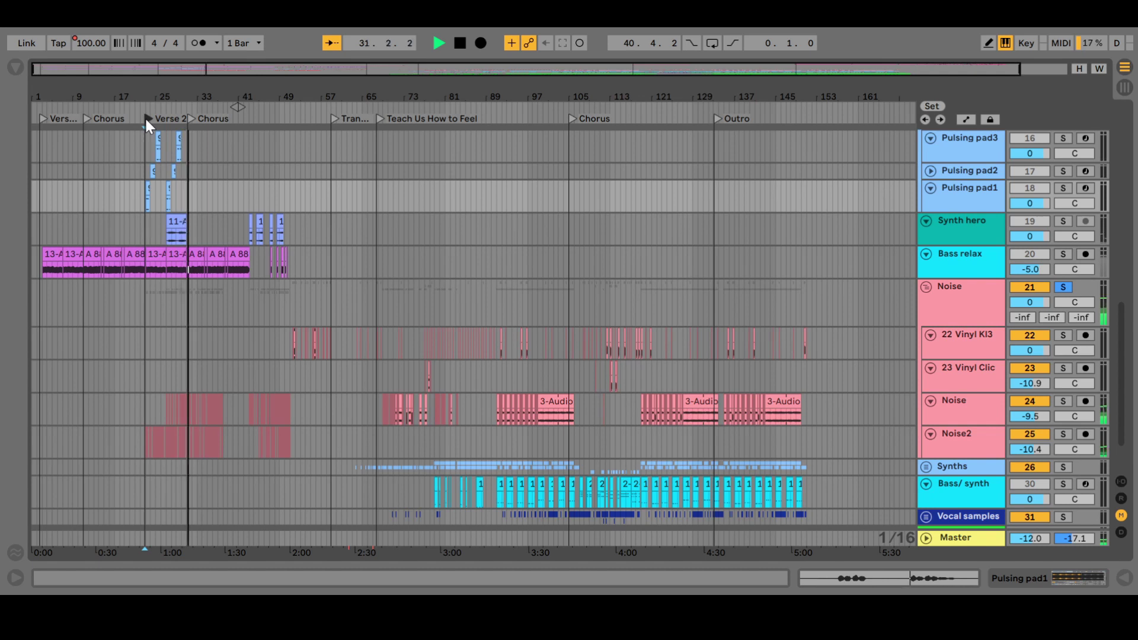
key(space)
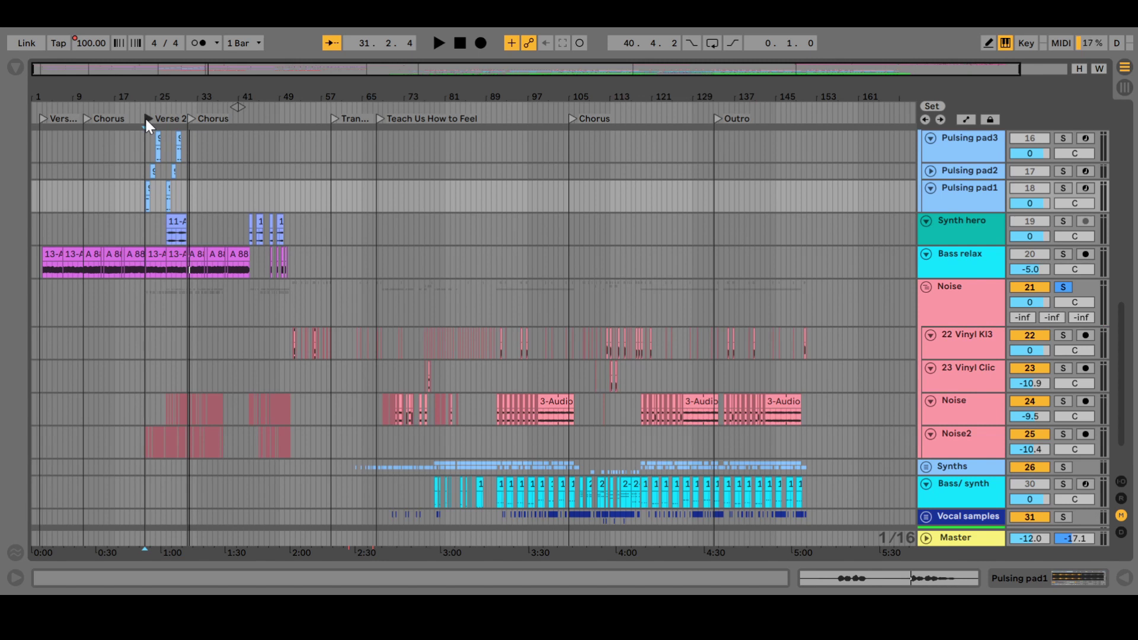
Play all tracks without solos from the second Chorus locator and stop at about bar 43.
click(147, 121)
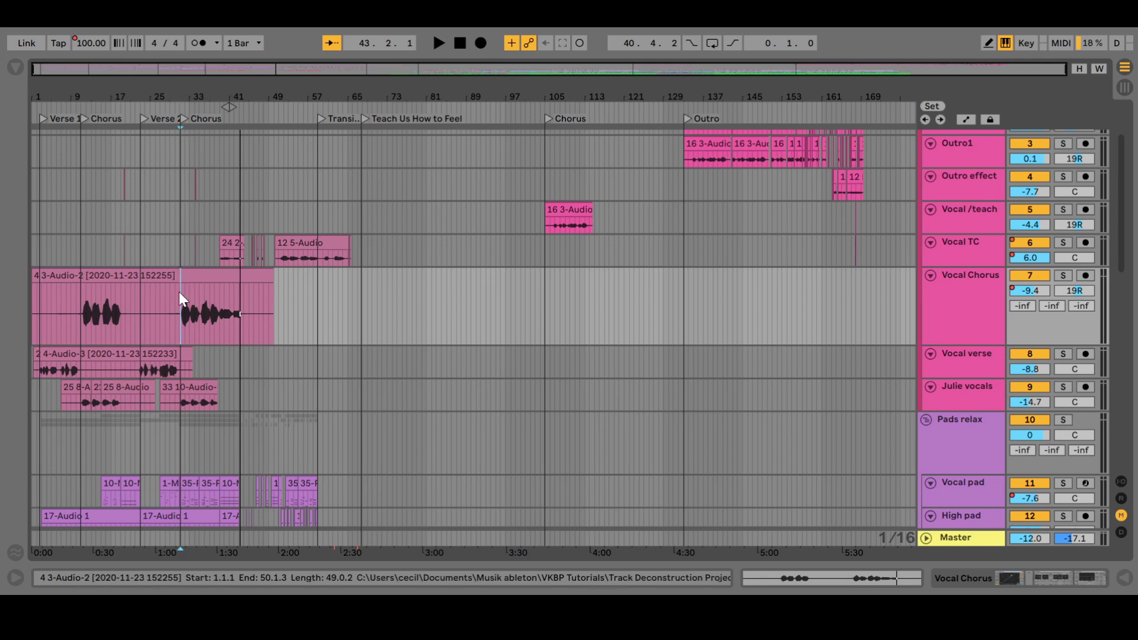
click(184, 119)
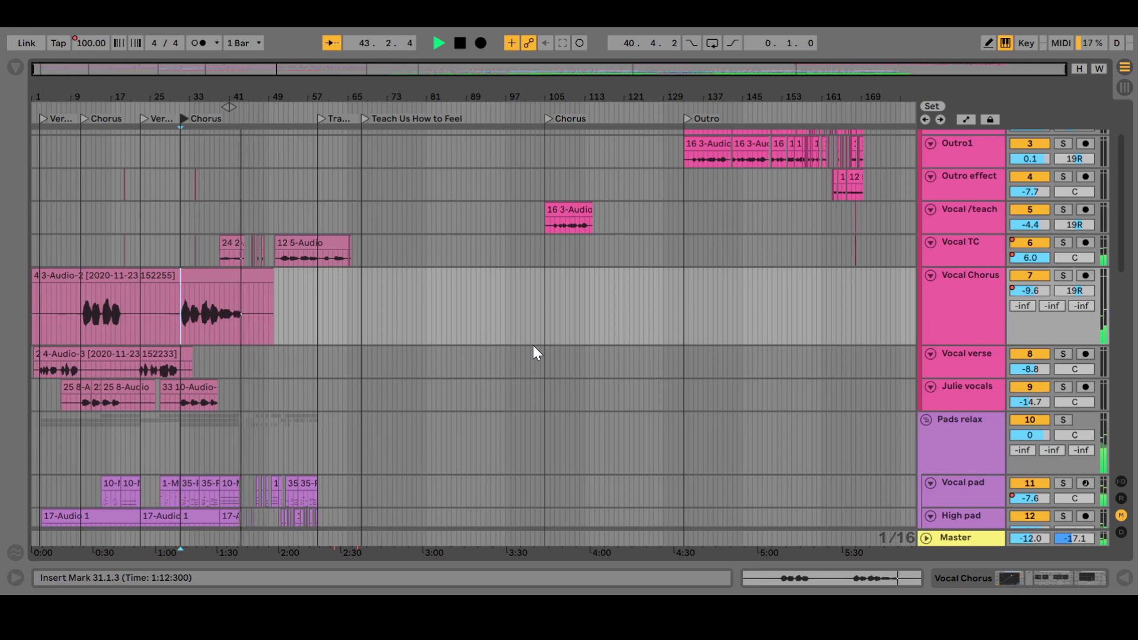
key(space)
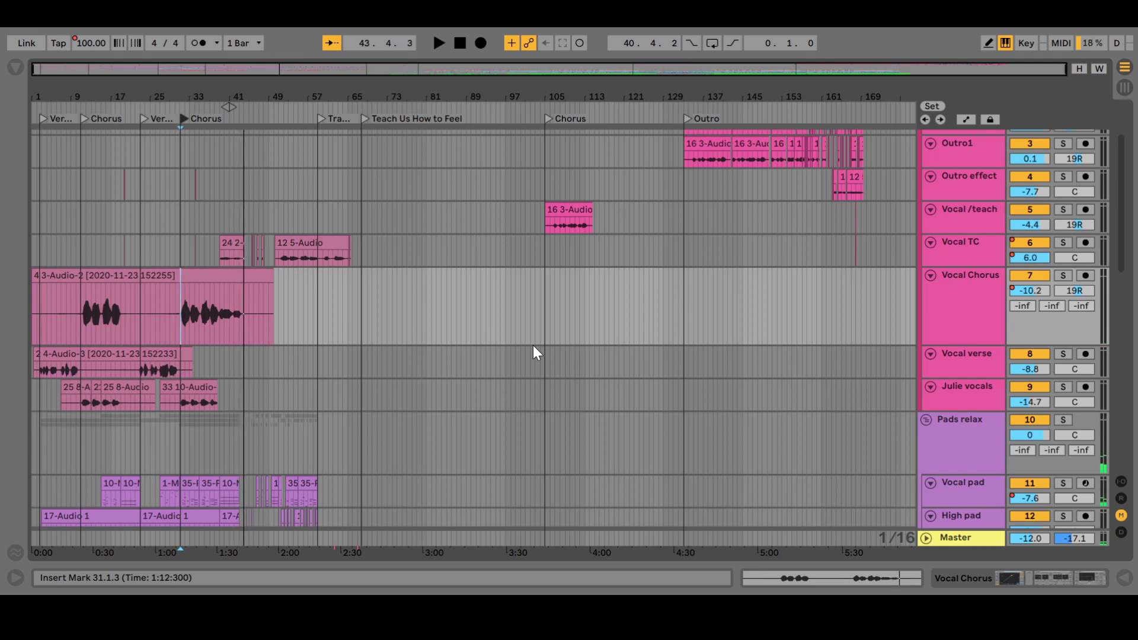
Show the automation lanes around the second Chorus and play the soloed Vocal Chorus track from about bar 37.
drag(291, 73, 272, 107)
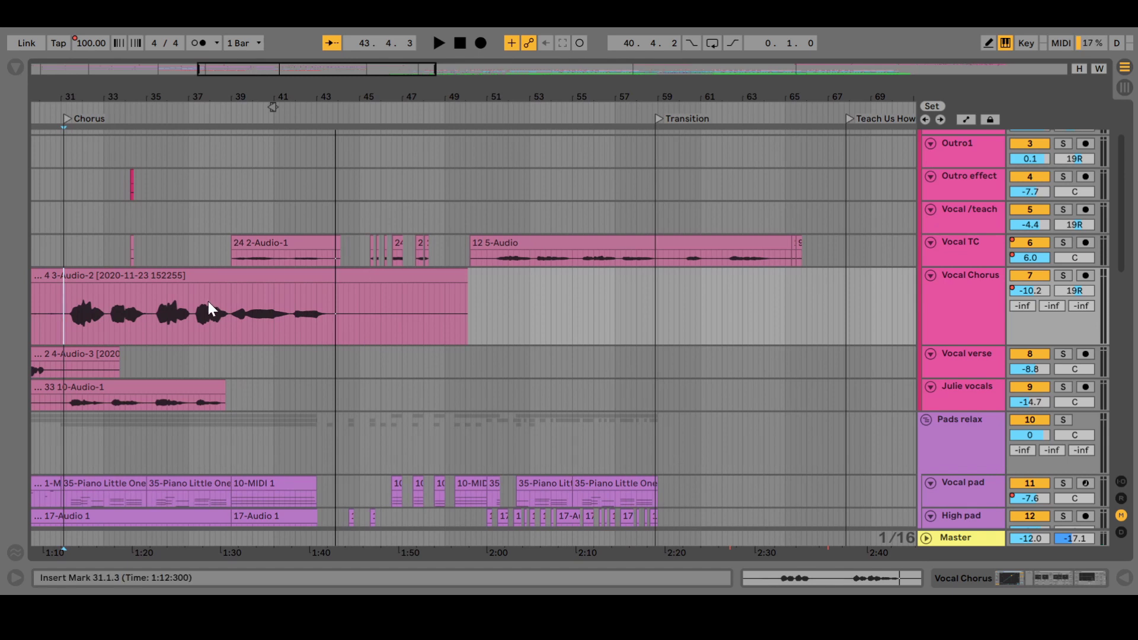
scroll(484, 321, left, 3)
scroll(484, 321, left, 2)
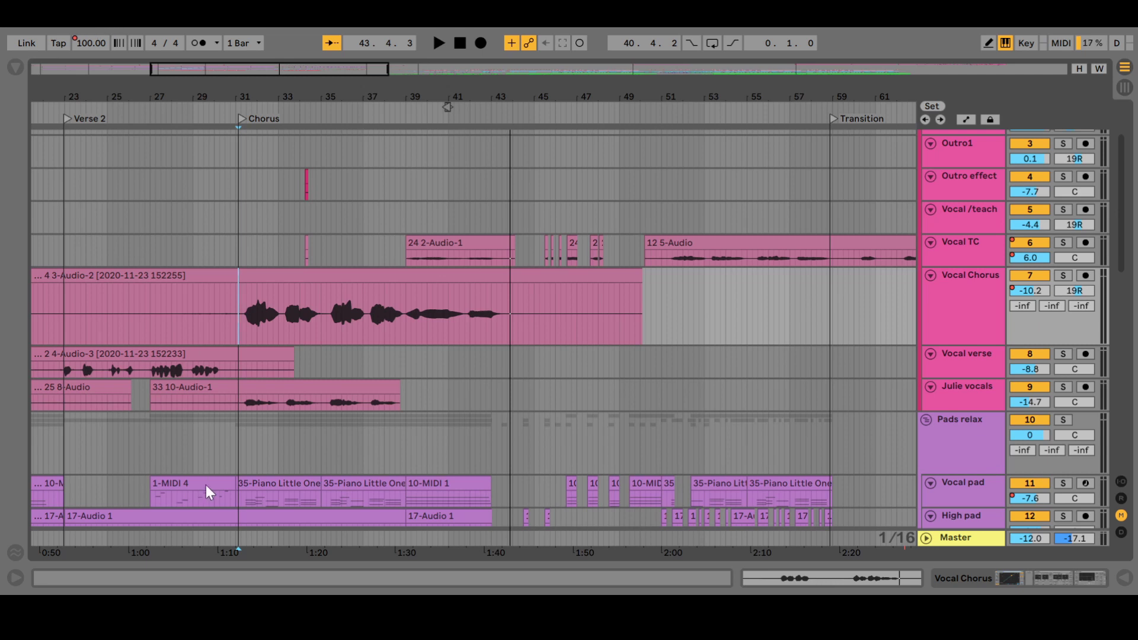
key(a)
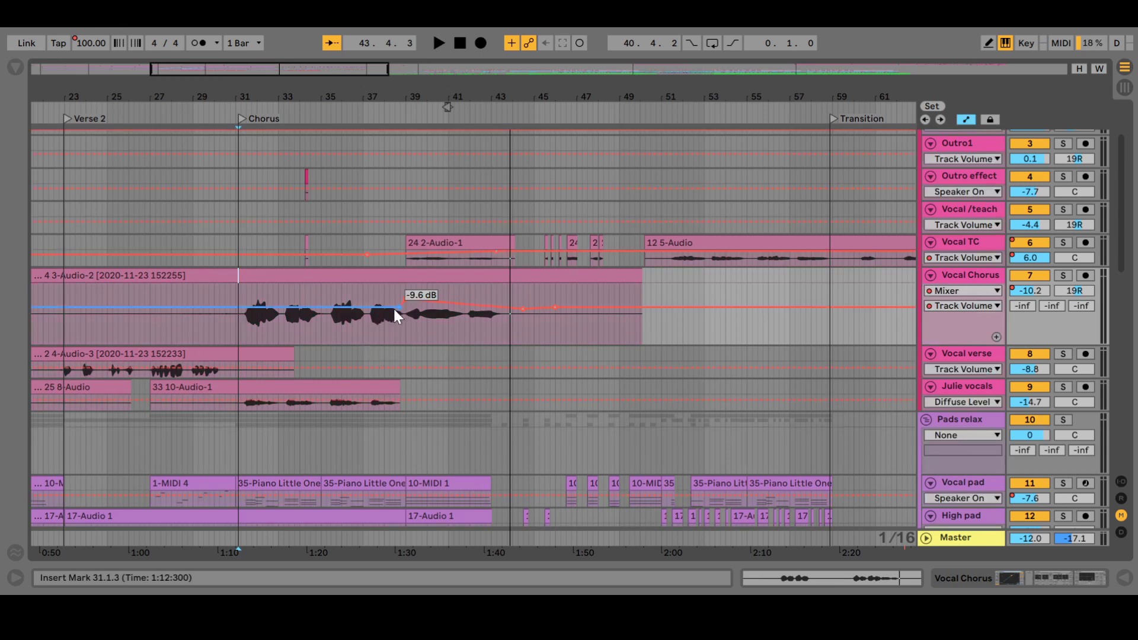
click(379, 113)
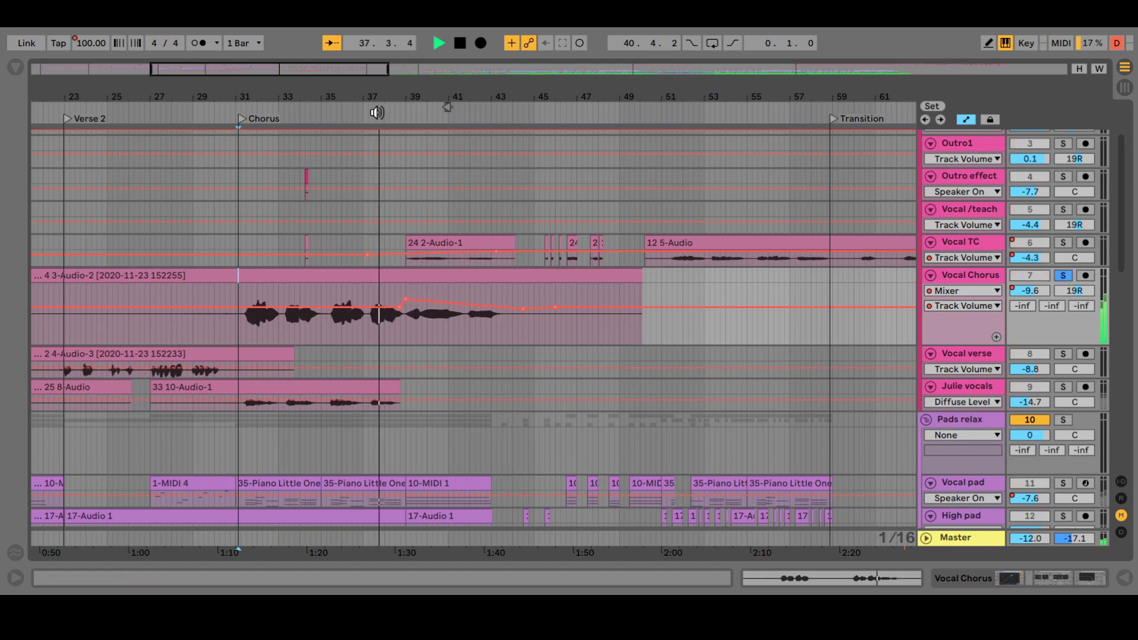
Play the Vocal TC track alone from about bar 38 to hear its rising volume automation.
scroll(377, 113, left, 3)
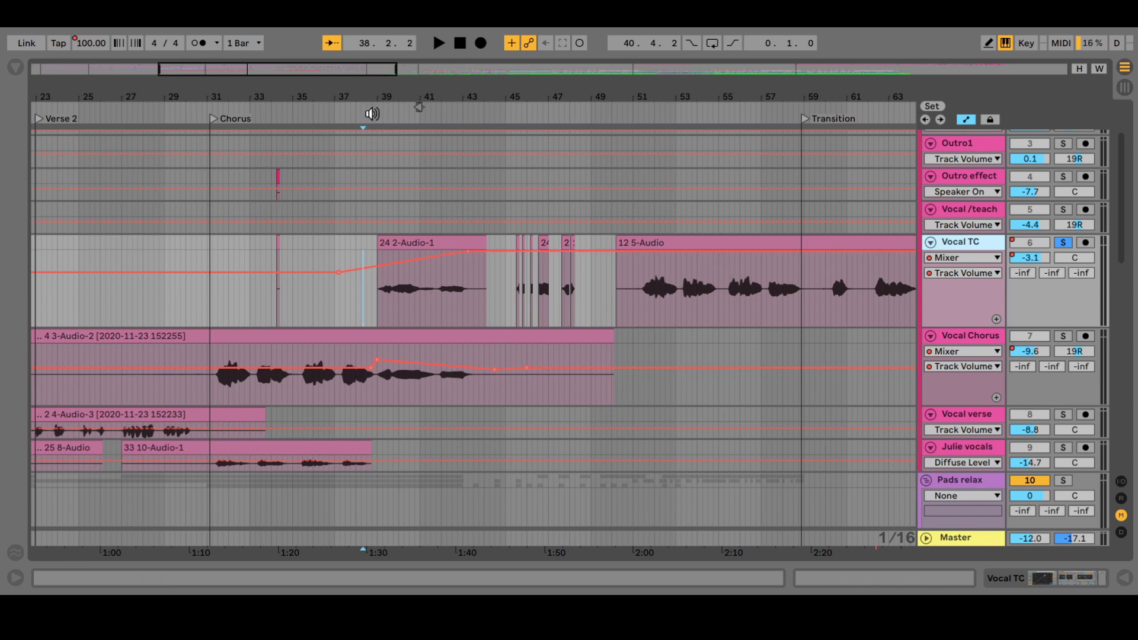
key(space)
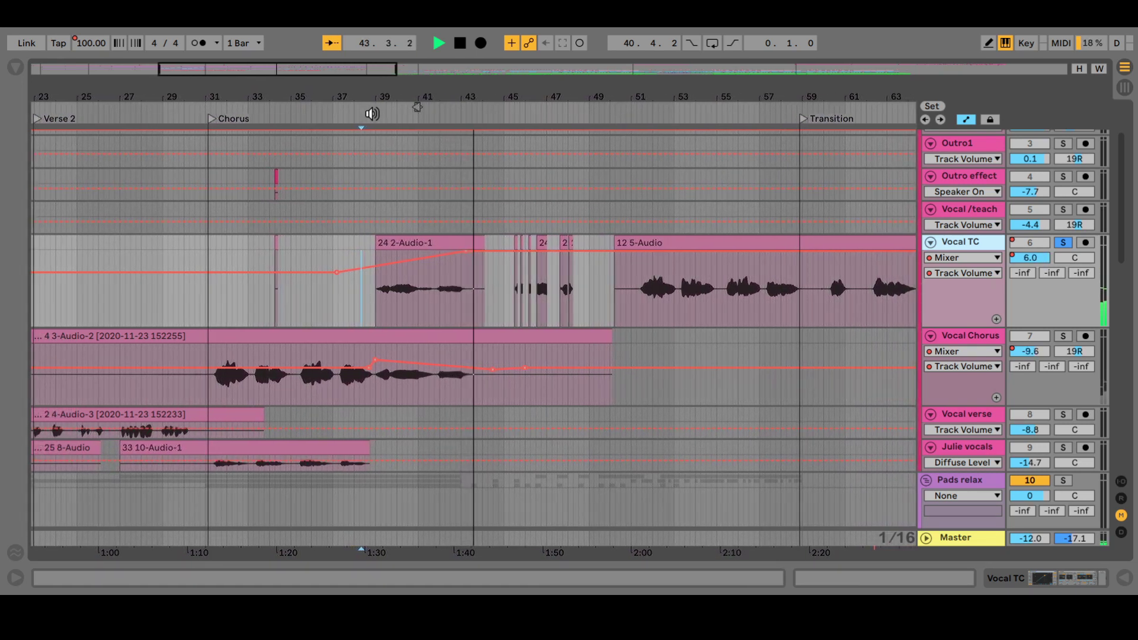
Unsolo Vocal TC and play the full mix from the second Chorus locator, stopping at about bar 44.
key(space)
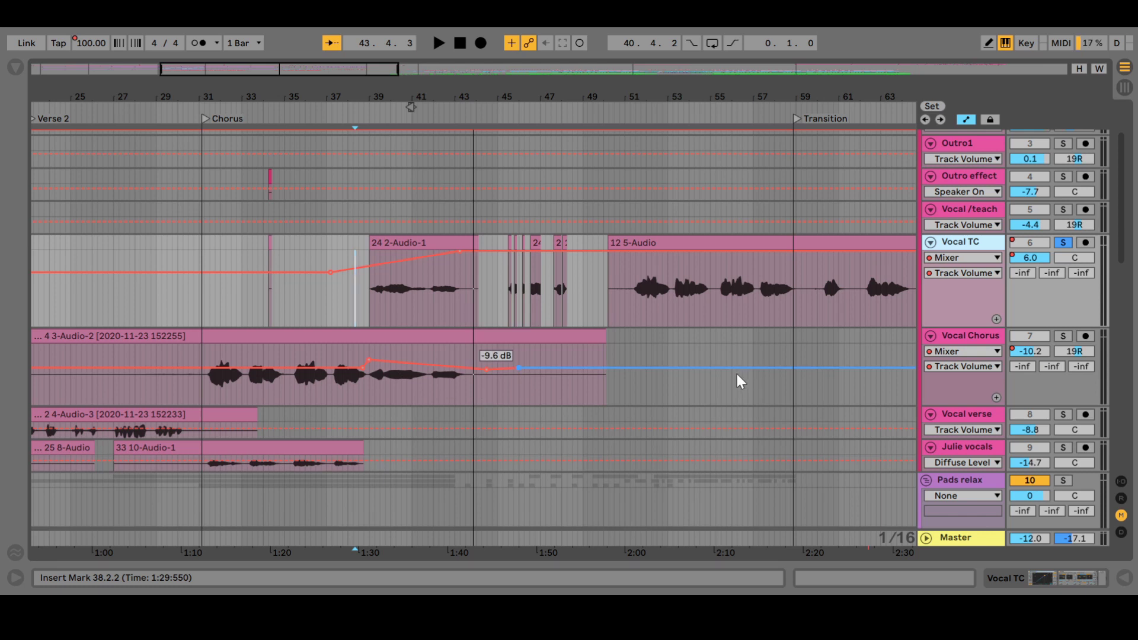
click(1064, 245)
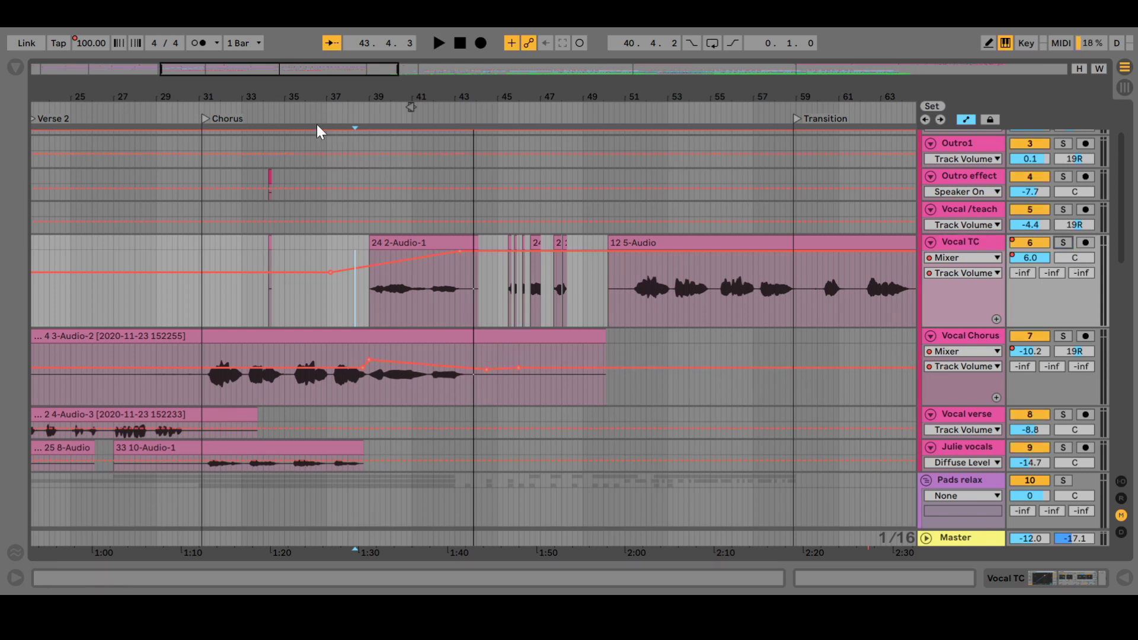
click(214, 108)
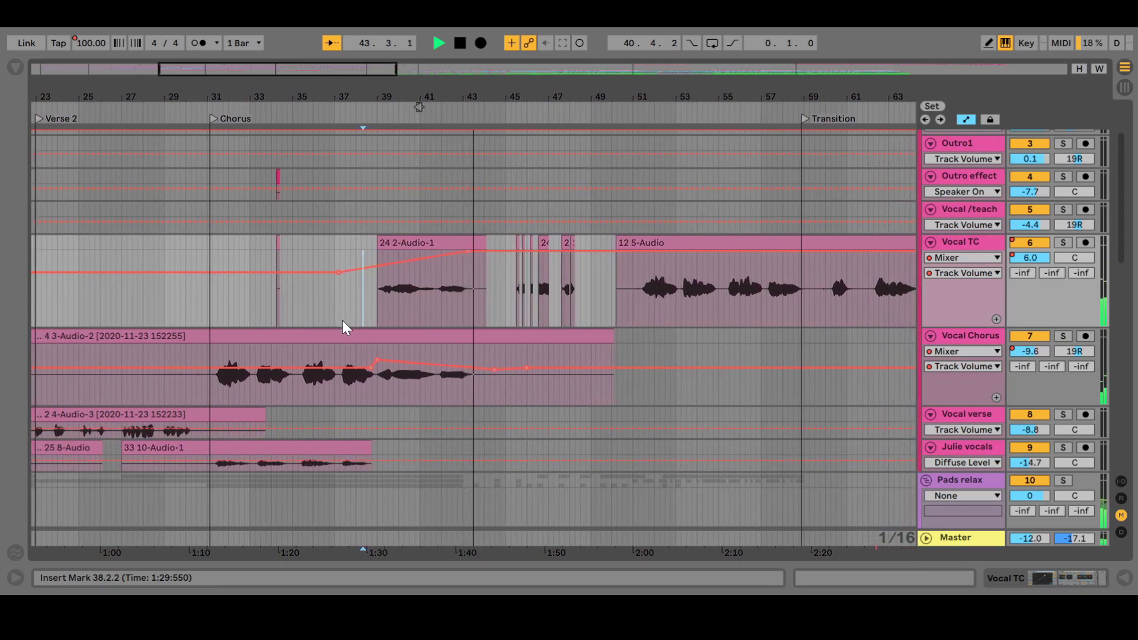
key(space)
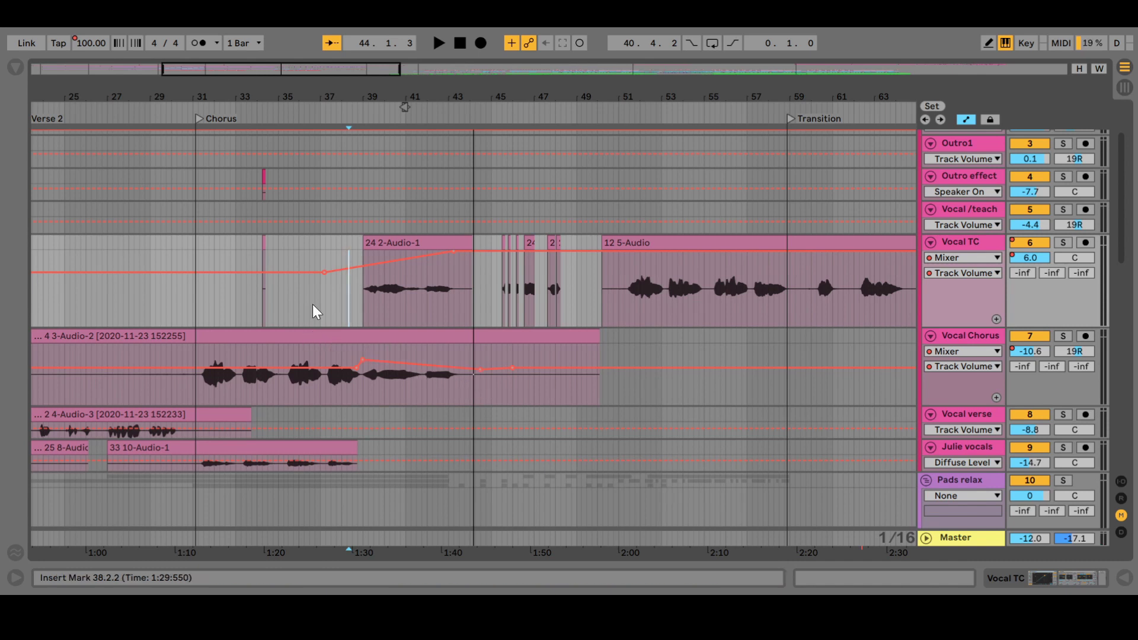
Hide the automation lanes and play the song from the Transition locator, stopping at about bar 67.
key(a)
key(minus)
key(minus)
key(minus)
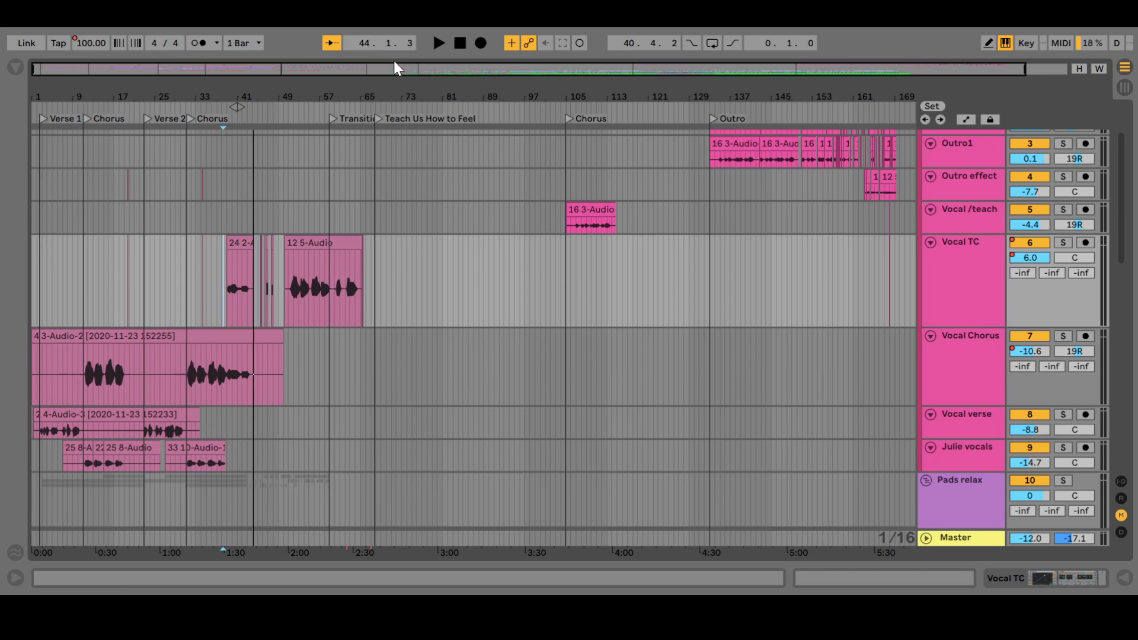
scroll(355, 130, down, 2)
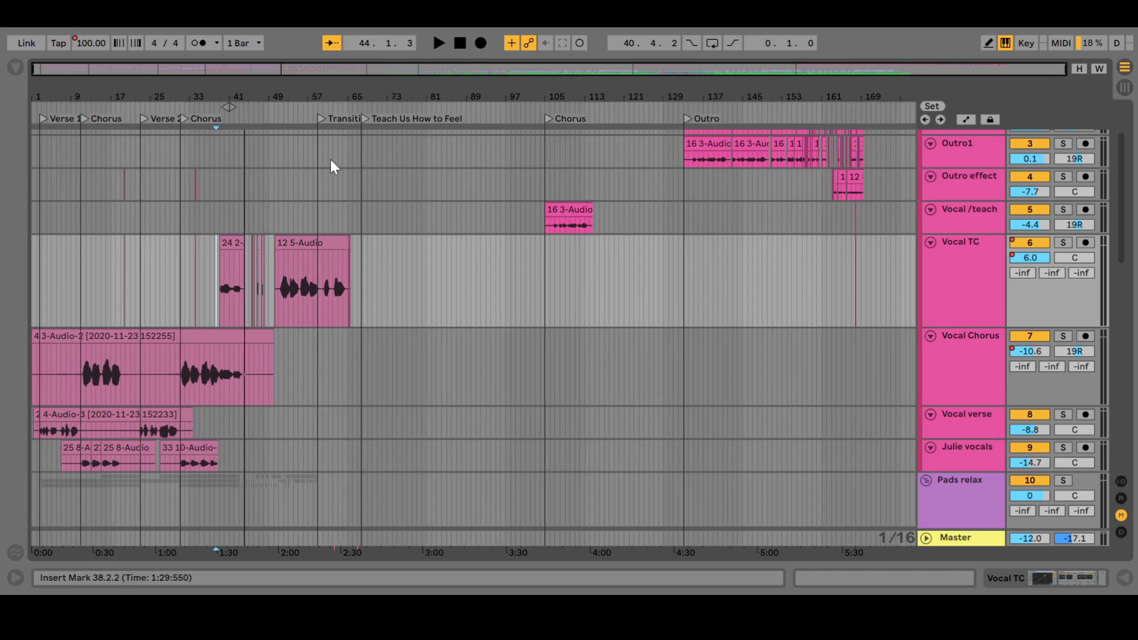
click(319, 118)
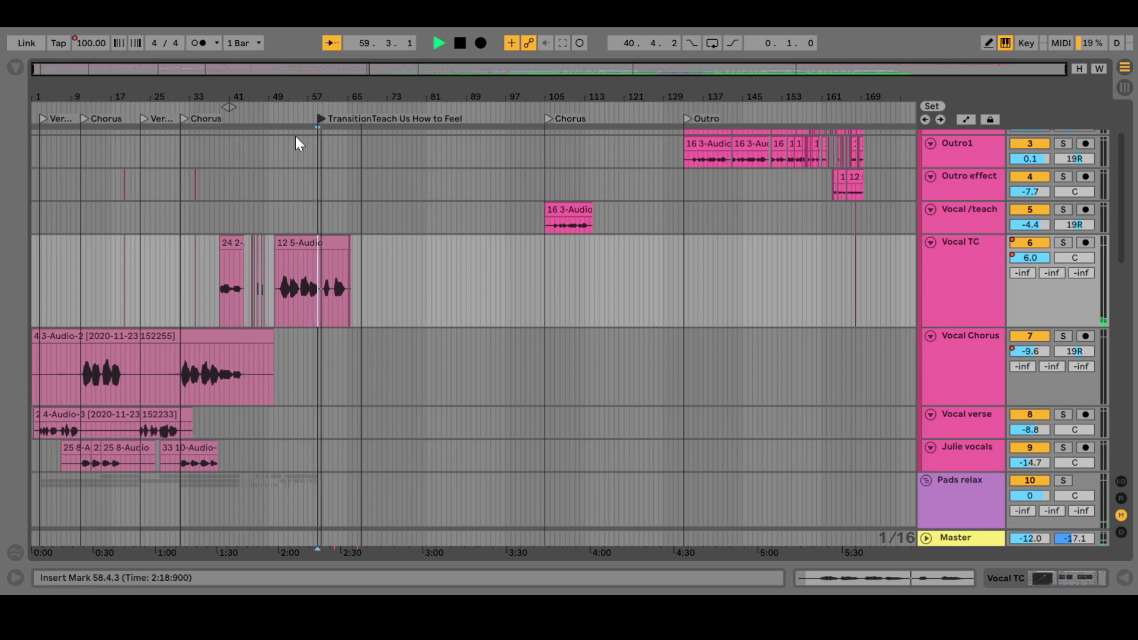
click(337, 137)
scroll(331, 272, up, 5)
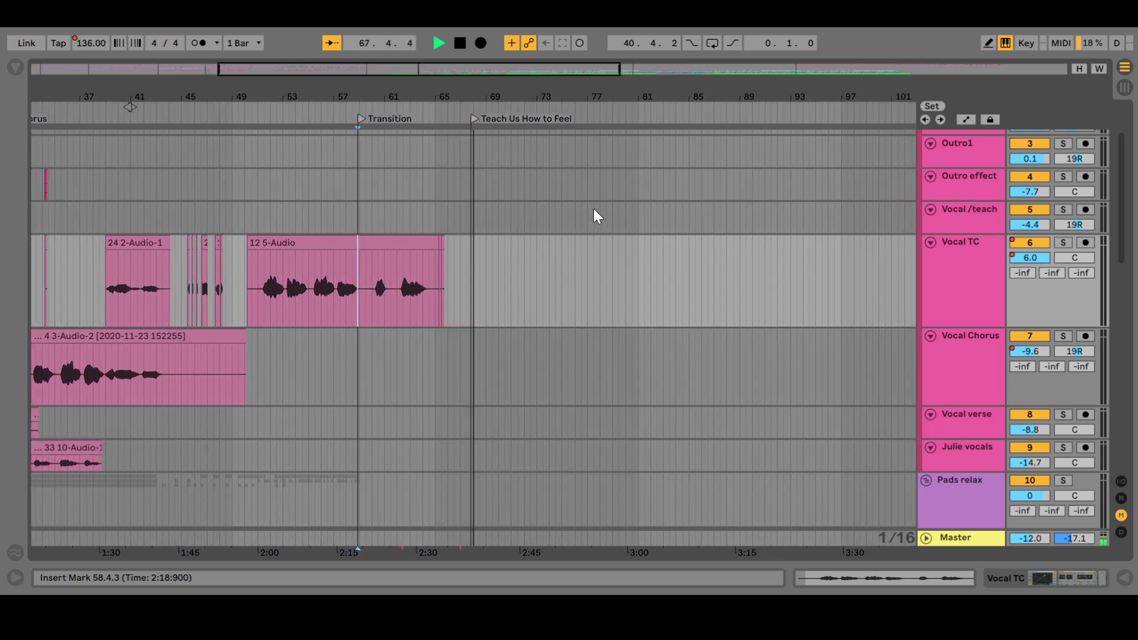
key(space)
Play the full mix from about bar 50 and move the playback position to the Teach Us How to Feel locator.
scroll(335, 382, up, 1)
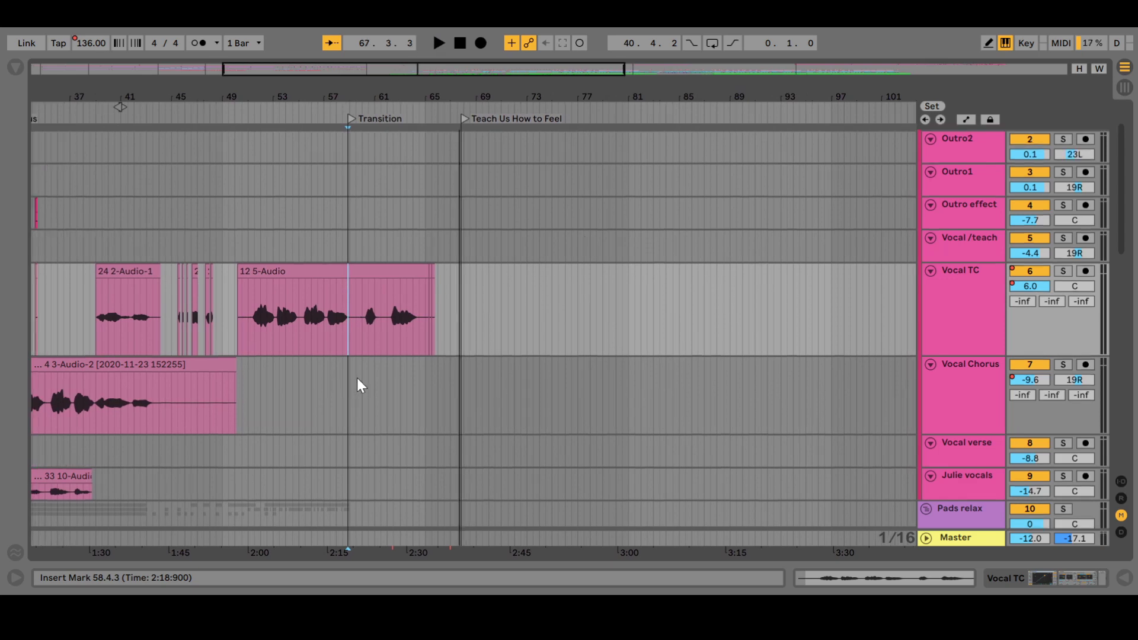
scroll(382, 423, down, 10)
scroll(382, 423, up, 7)
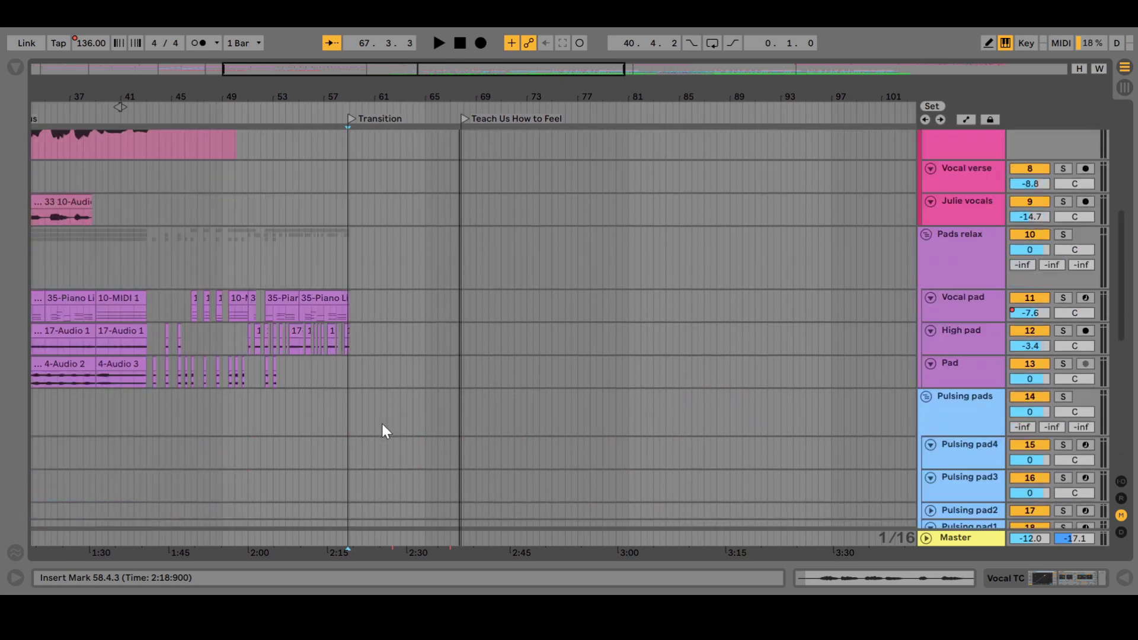
scroll(382, 423, up, 2)
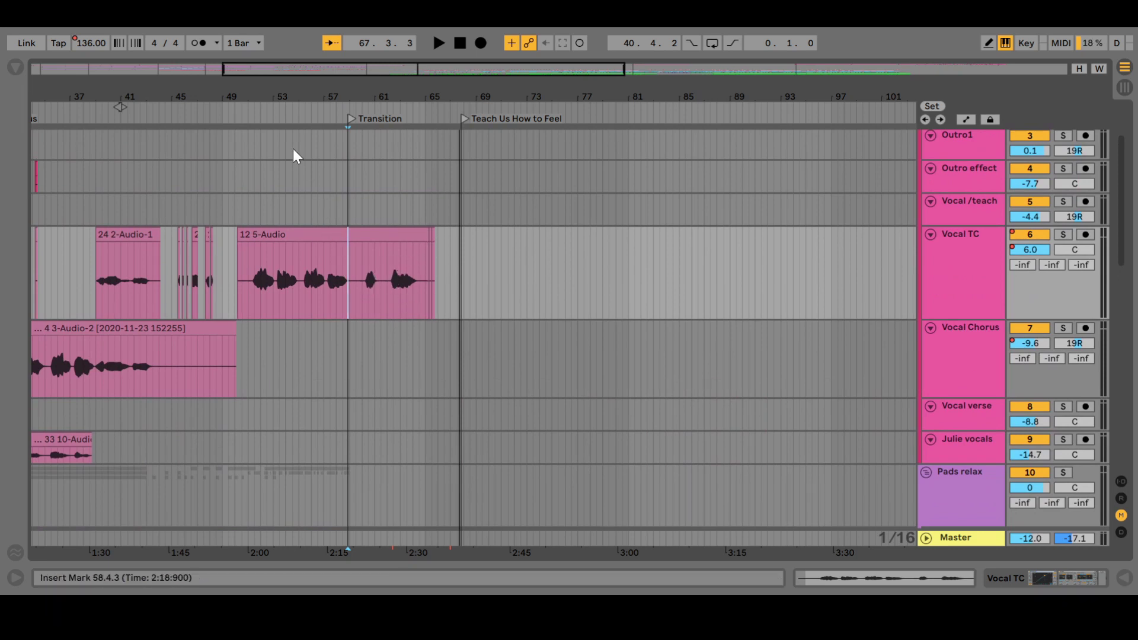
click(251, 114)
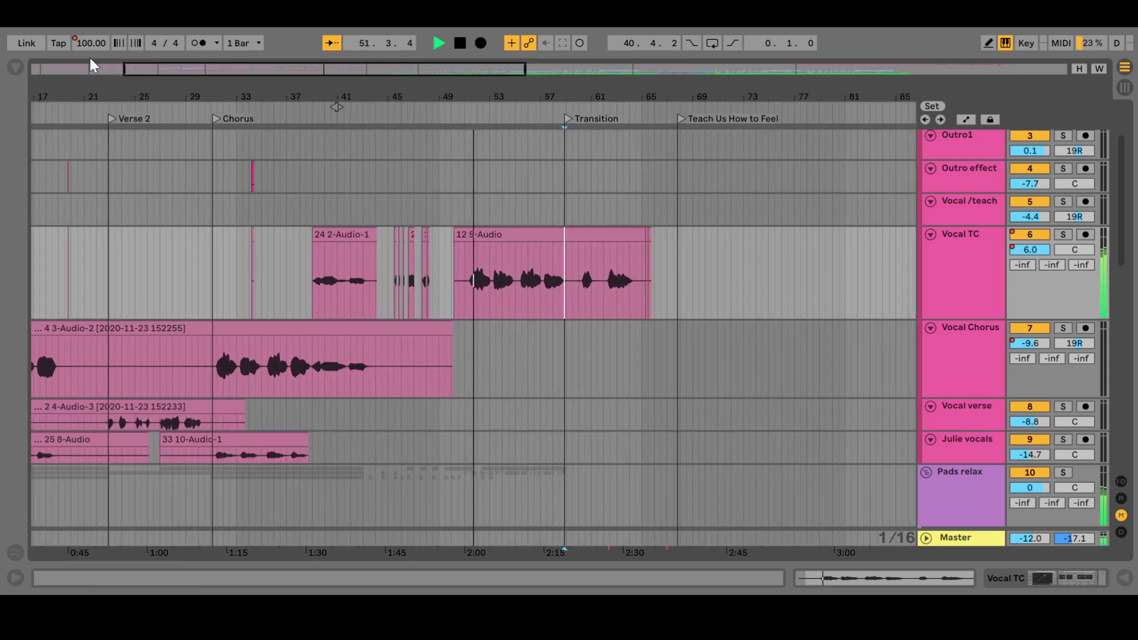
click(678, 118)
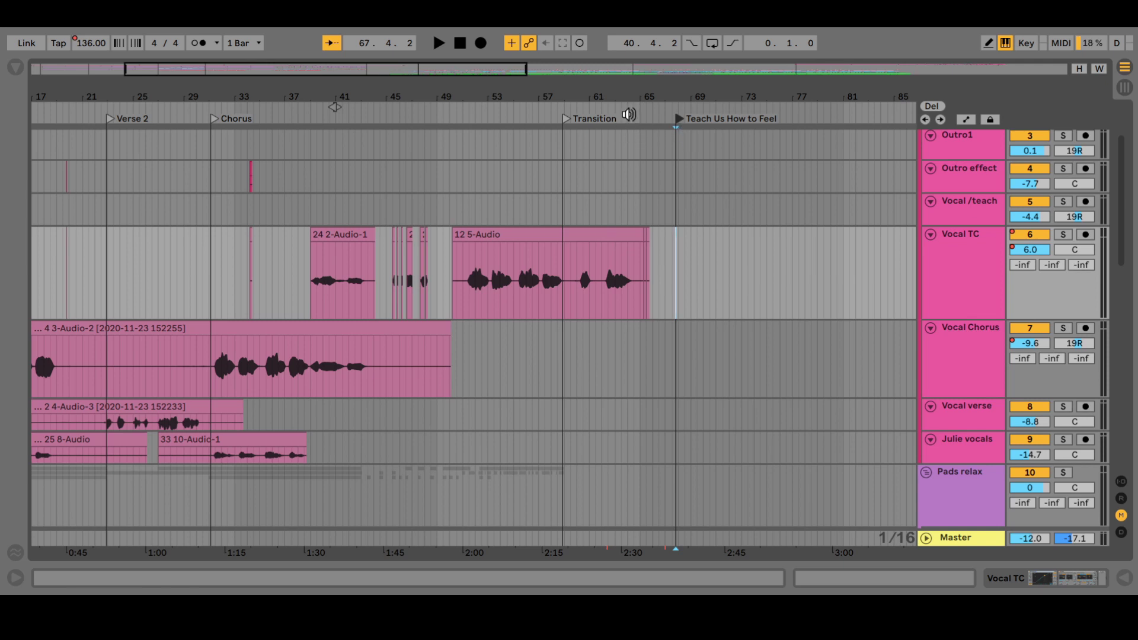
Unfold the Synths group and play the end of the transition from about bar 63, stopping at about bar 67.
scroll(708, 388, down, 10)
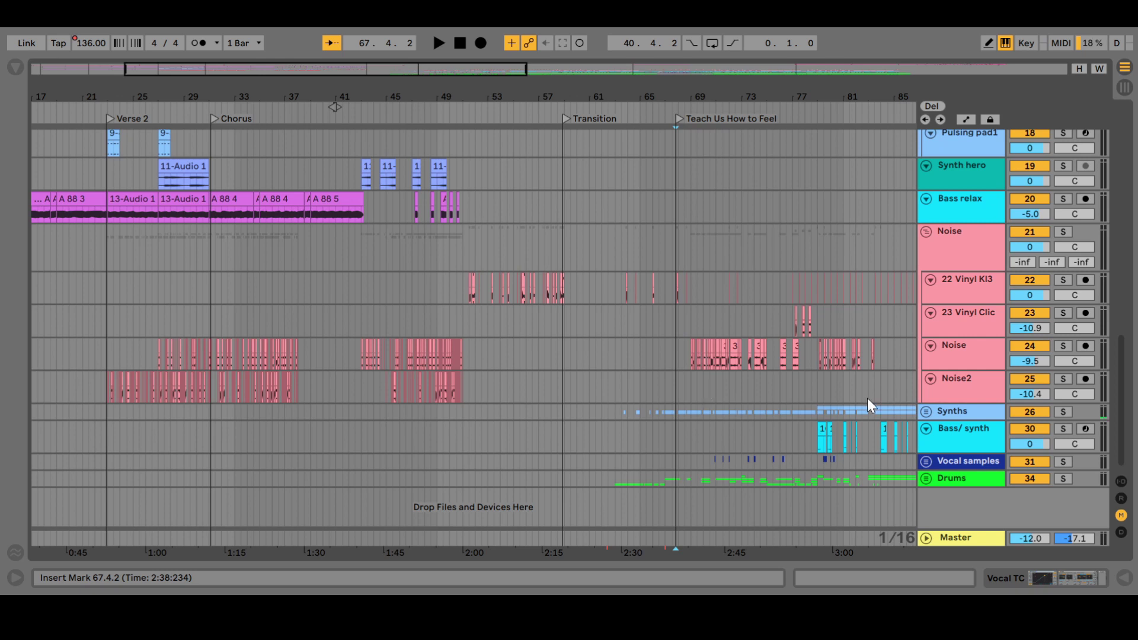
click(926, 411)
scroll(773, 361, down, 4)
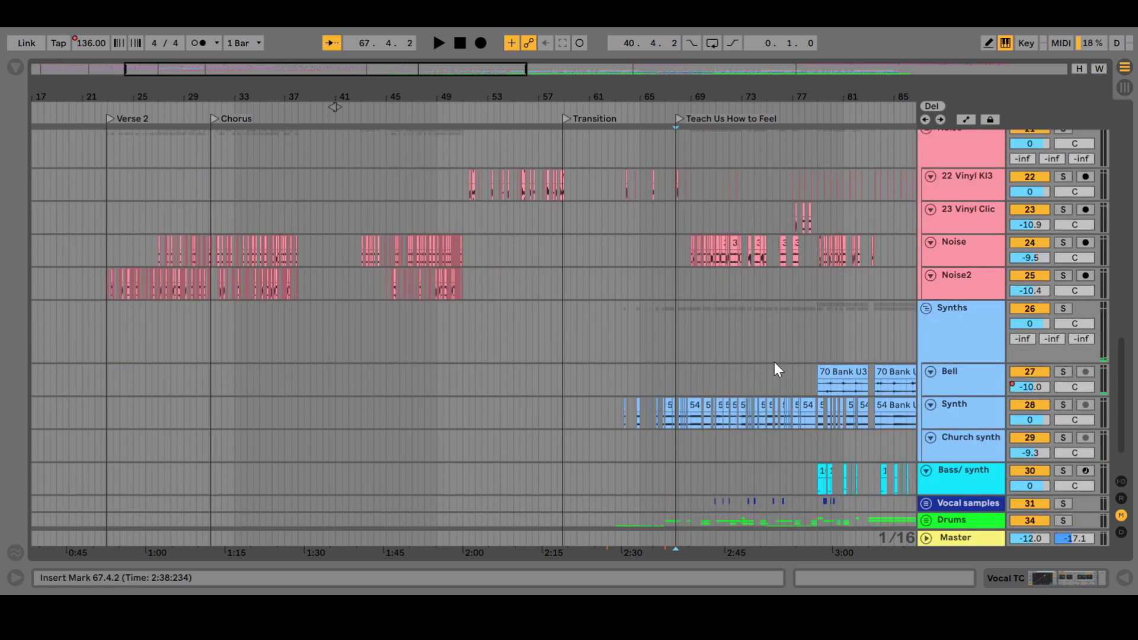
scroll(770, 344, down, 1)
click(628, 117)
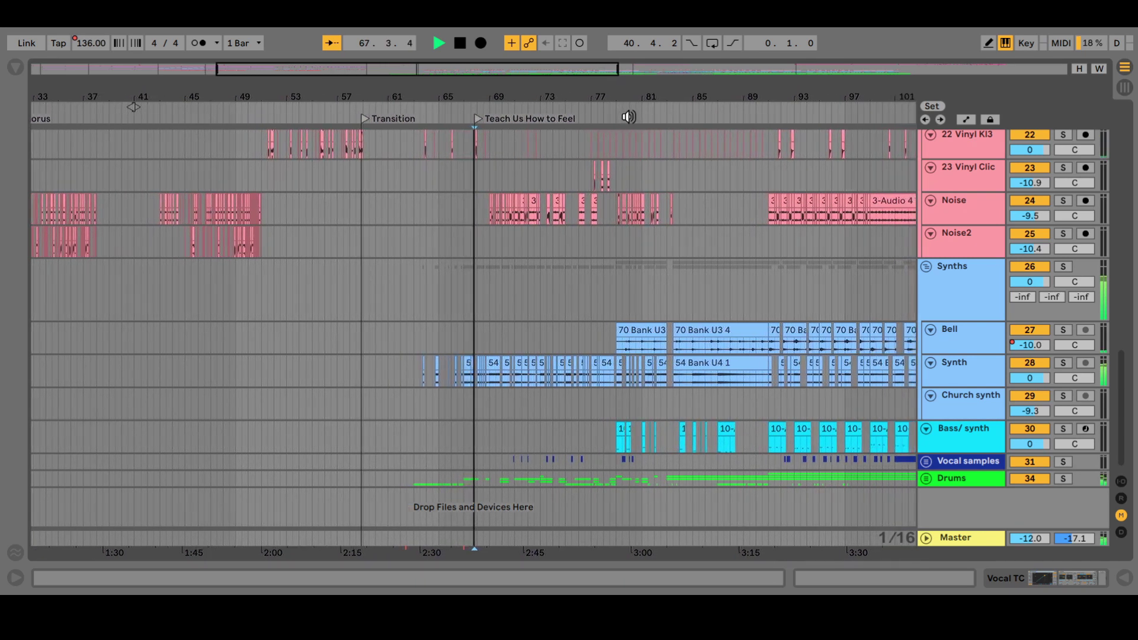
key(space)
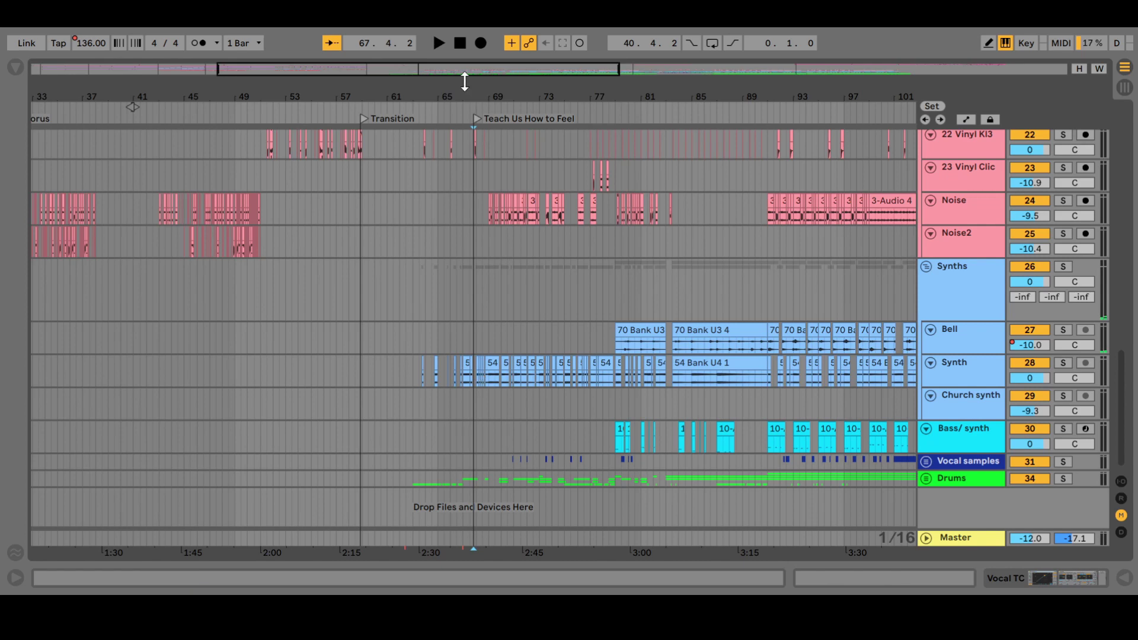
Play all tracks from the Teach Us How to Feel locator and stop at about bar 78.
scroll(490, 257, up, 3)
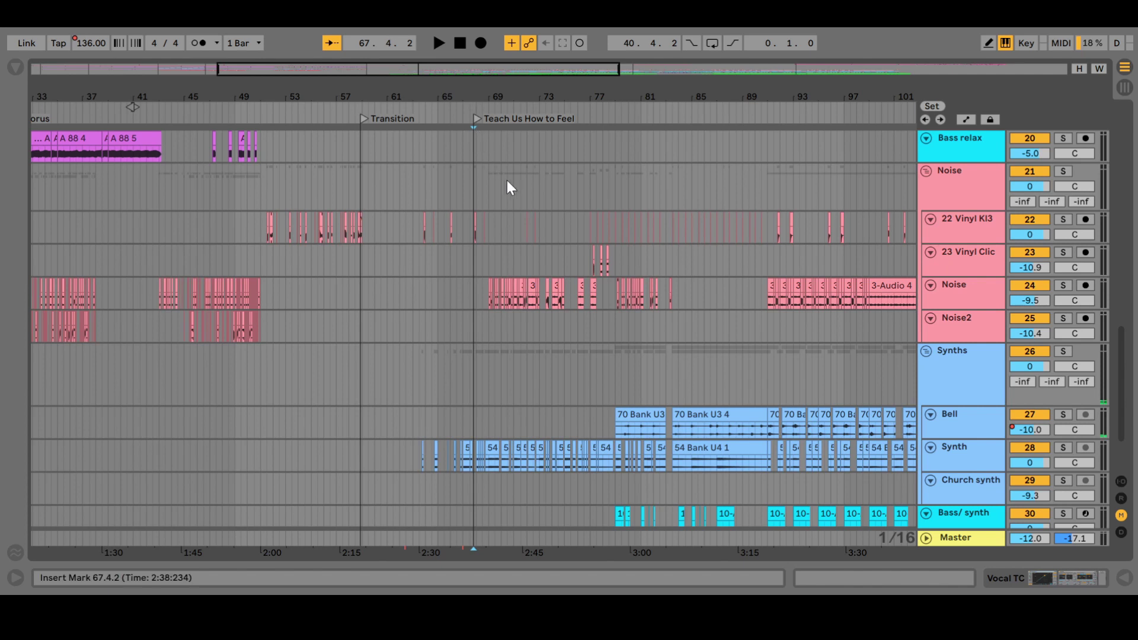
scroll(506, 180, up, 3)
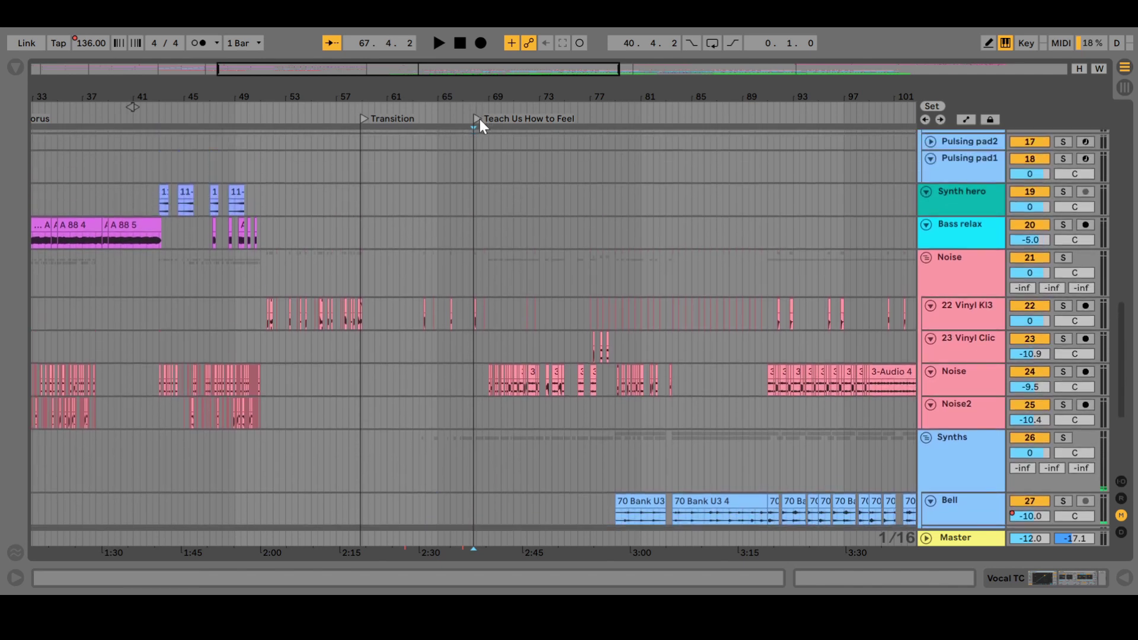
key(space)
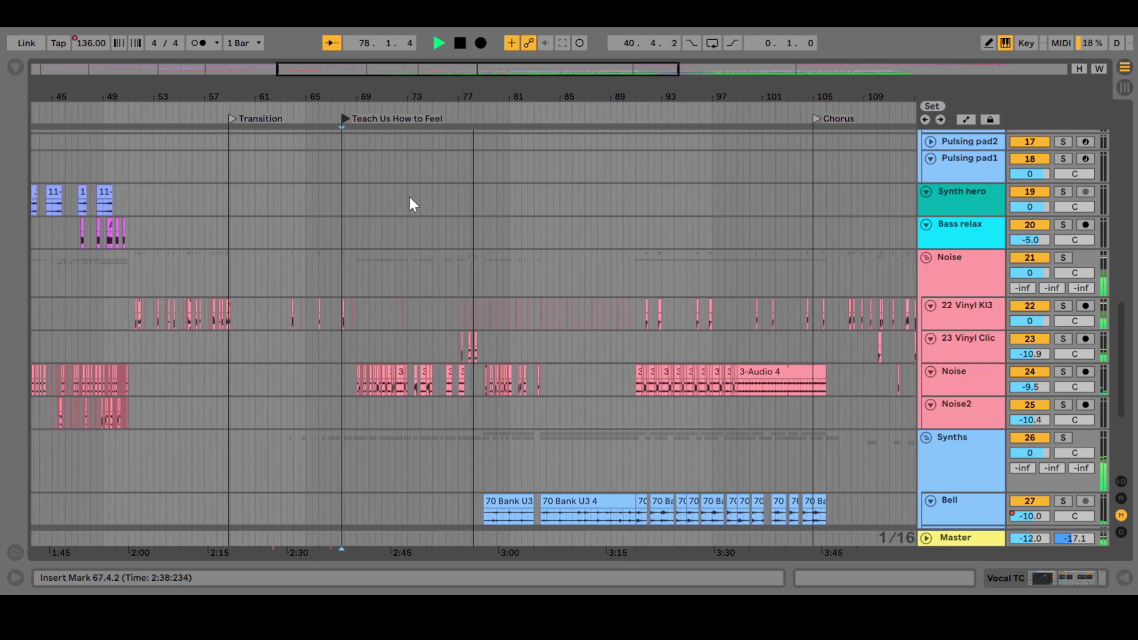
key(space)
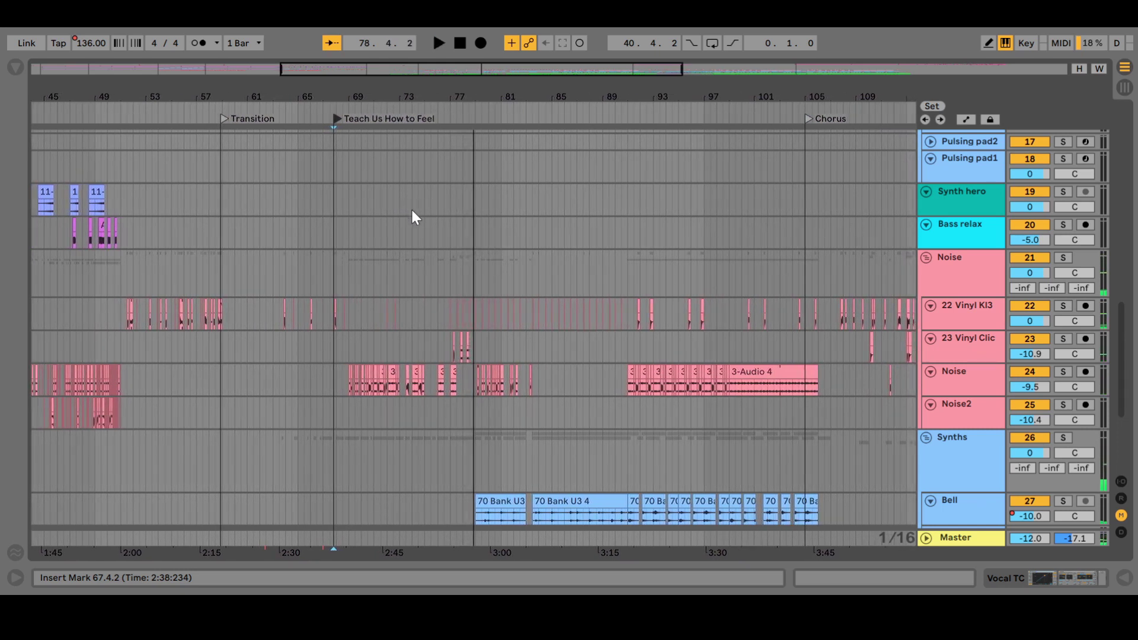
Play from about bar 46, solo the Noise track, and play it from the Teach Us How to Feel locator to about bar 73.
scroll(413, 211, down, 5)
scroll(413, 214, up, 5)
scroll(413, 215, left, 2)
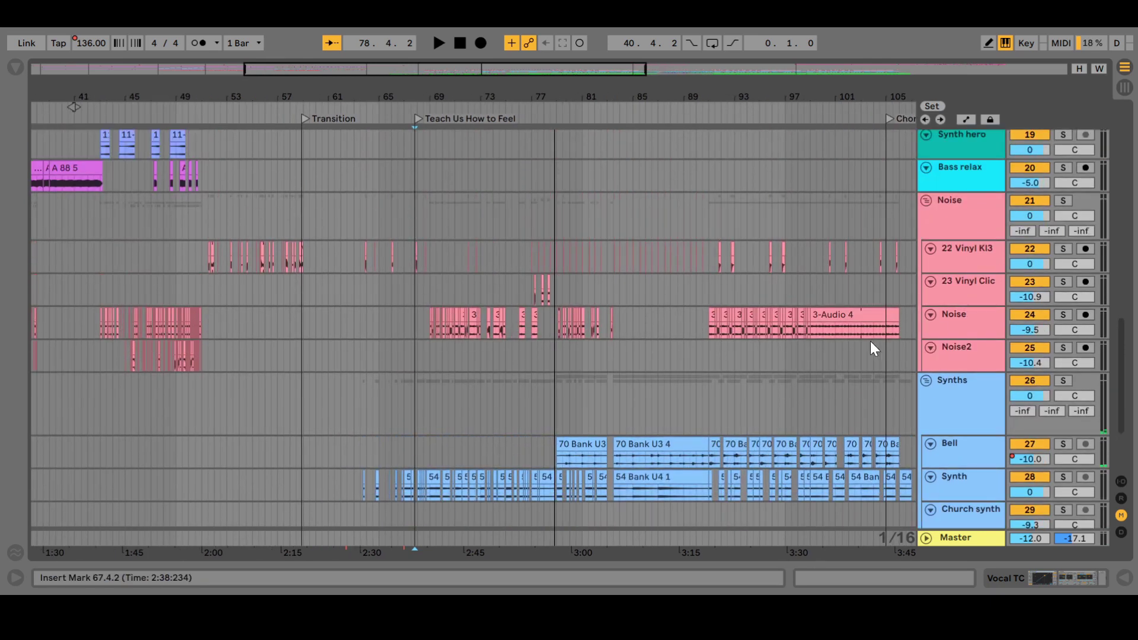
scroll(874, 344, right, 1)
scroll(339, 320, left, 2)
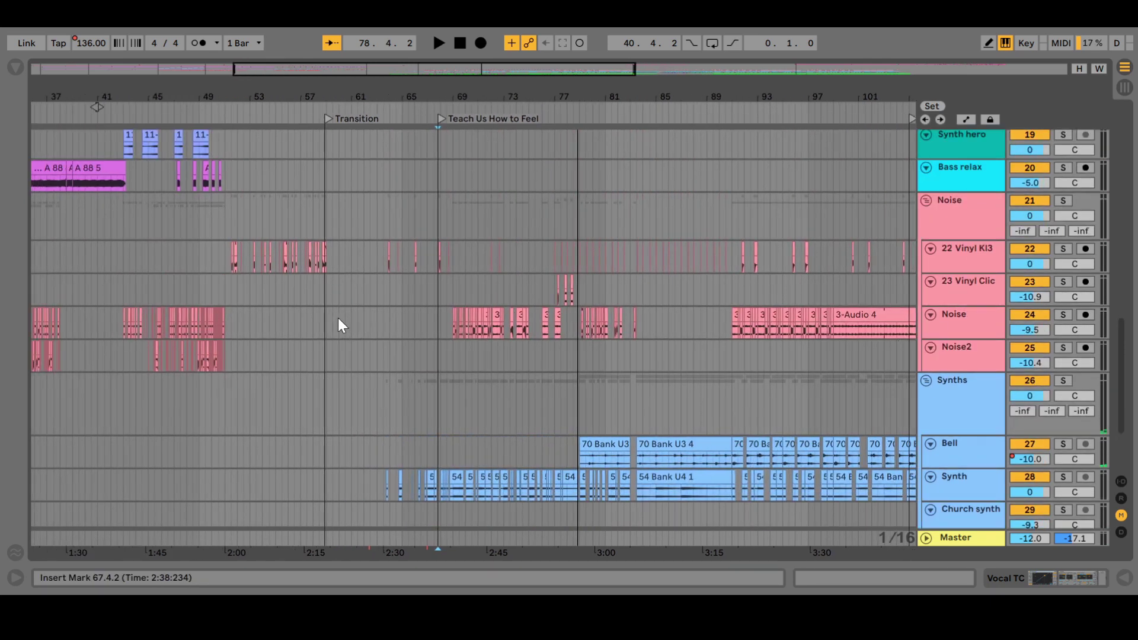
click(166, 112)
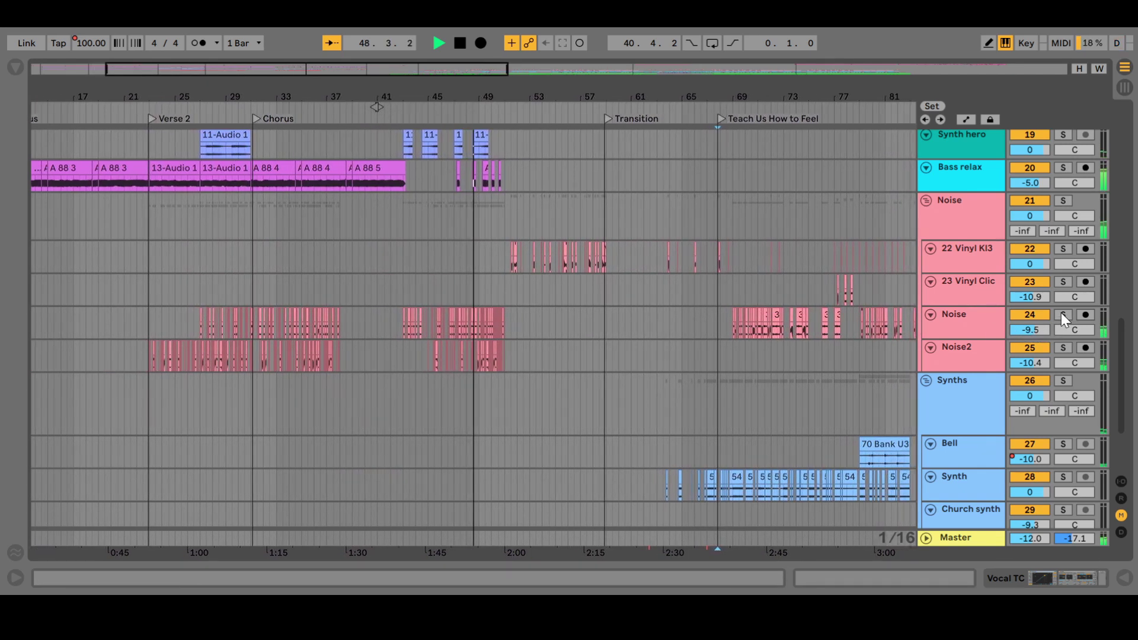
click(1061, 313)
click(728, 119)
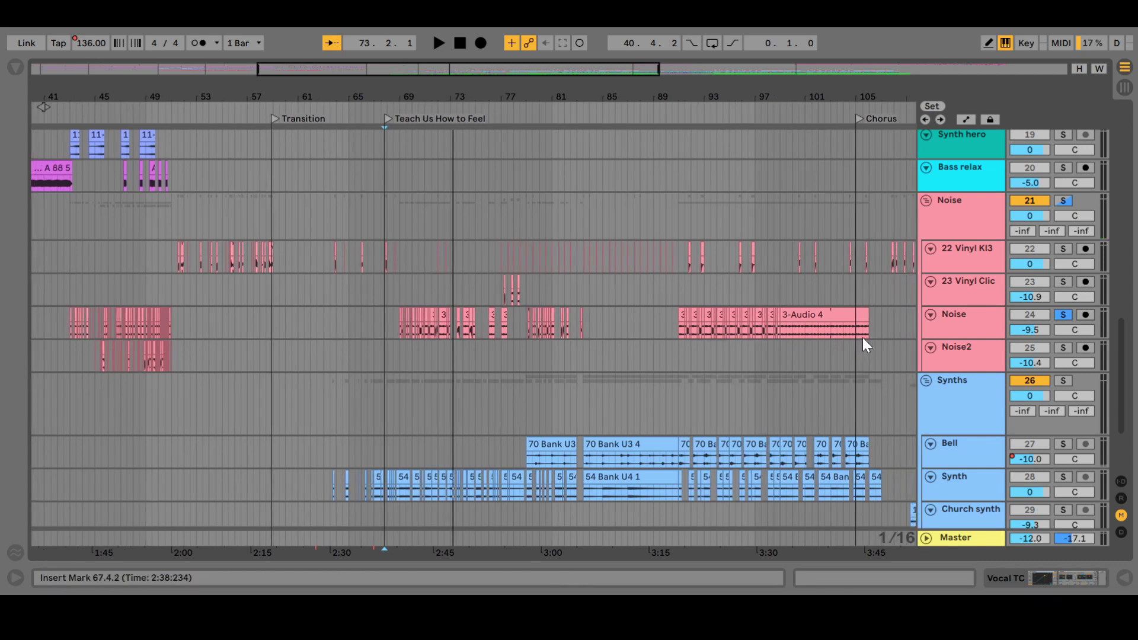
Solo the 22 Vinyl Kl3 and 23 Vinyl Clic tracks instead of Noise and play them from about bar 72.
click(1063, 250)
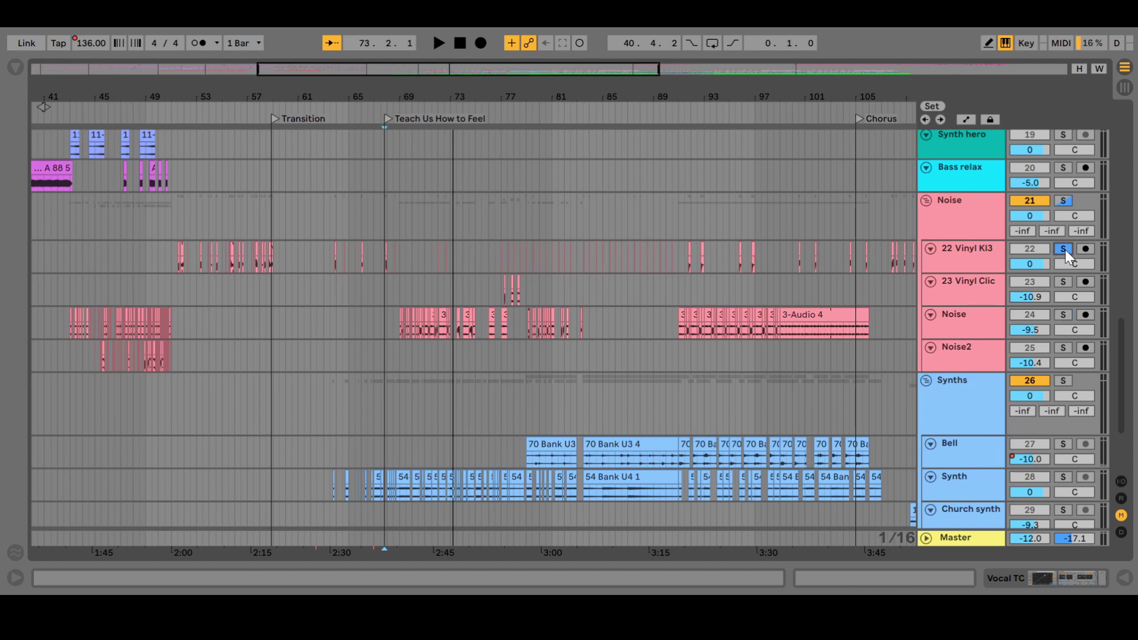
click(1063, 284)
click(440, 115)
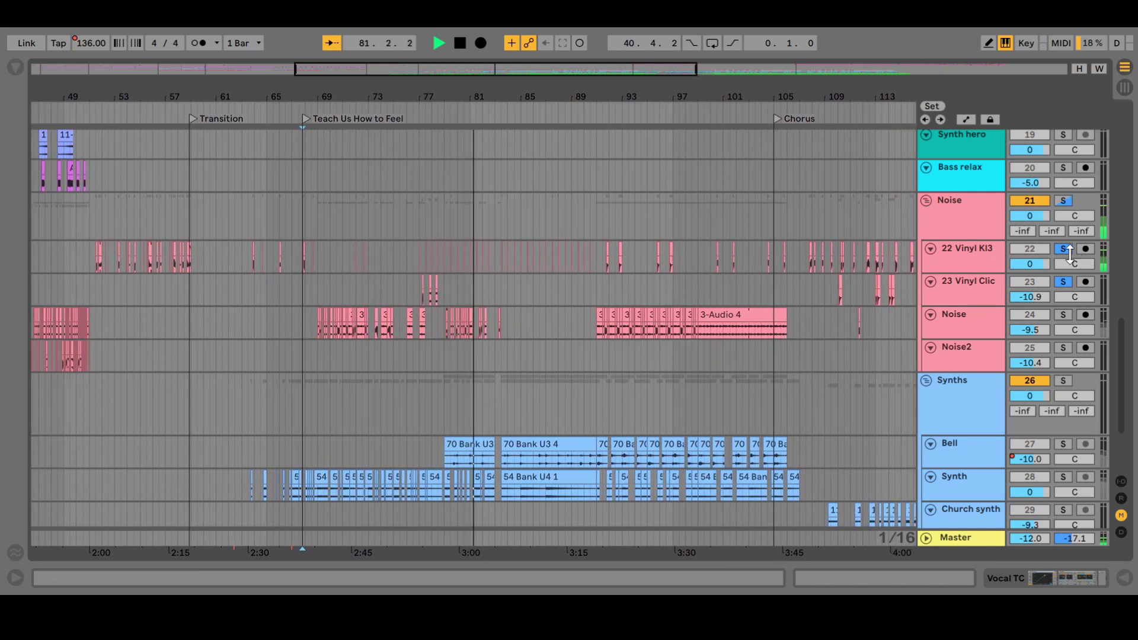
Narrow the solo to 22 Vinyl Kl3 during playback, and unsolo it to hear the full mix again.
click(1063, 250)
click(1061, 250)
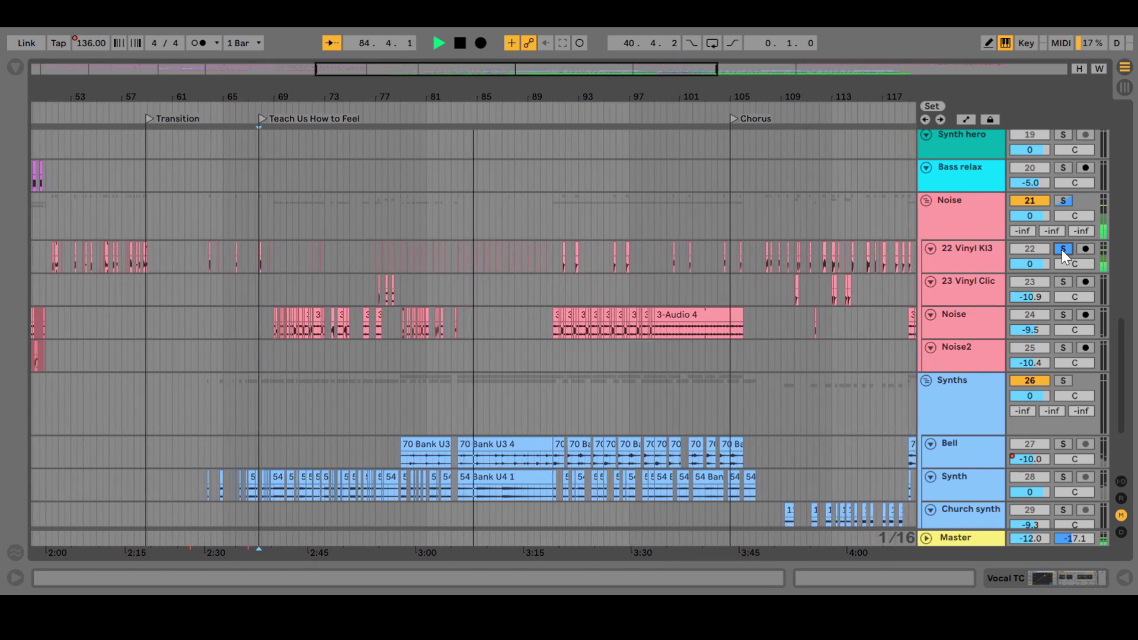
click(1060, 247)
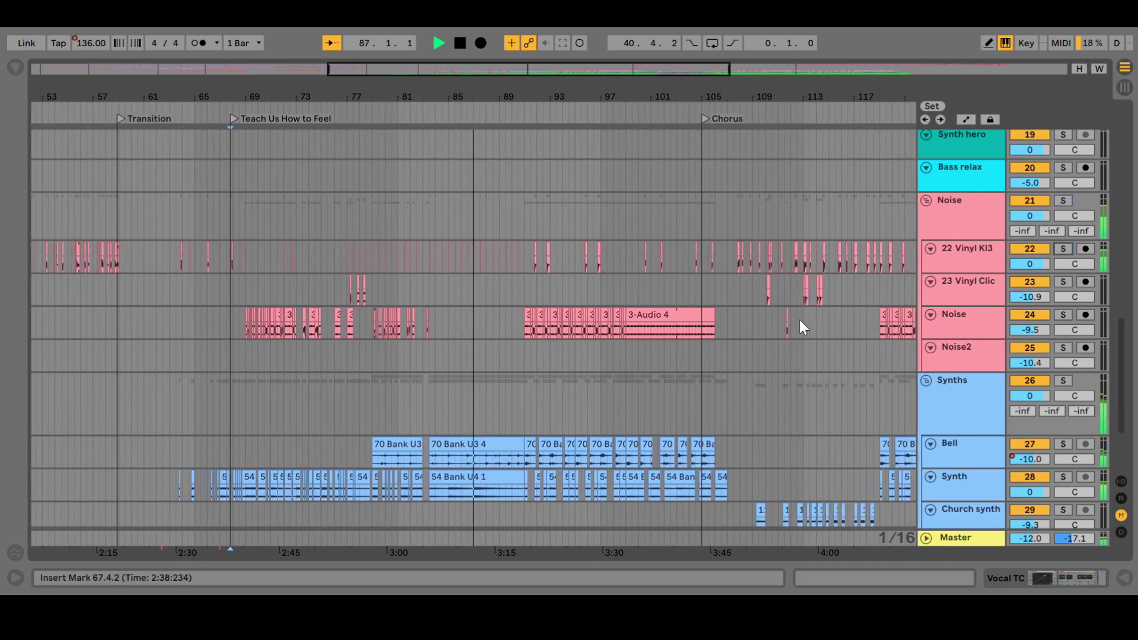
Solo the Synth track in the Synths group and play it from about bar 64, stopping at about bar 76.
key(space)
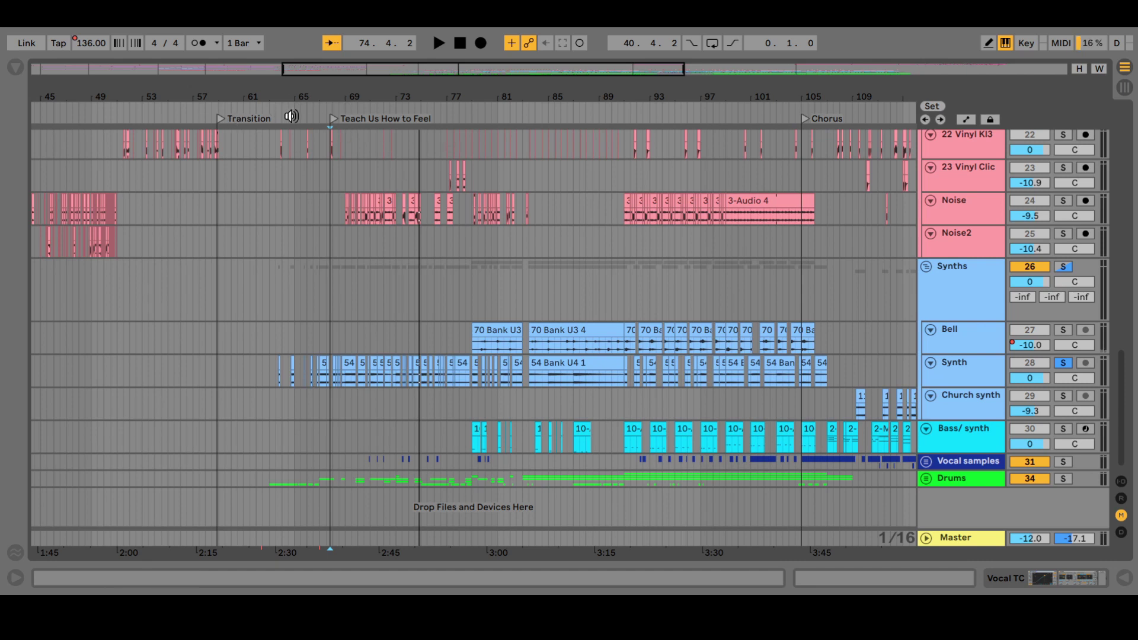
click(294, 116)
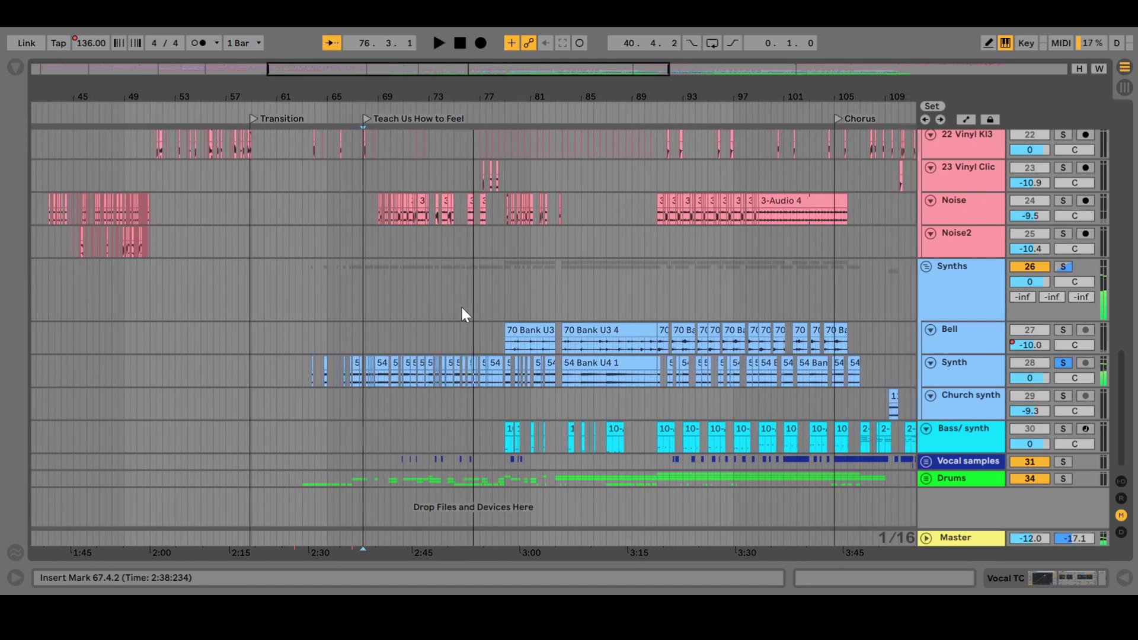
scroll(461, 307, up, 5)
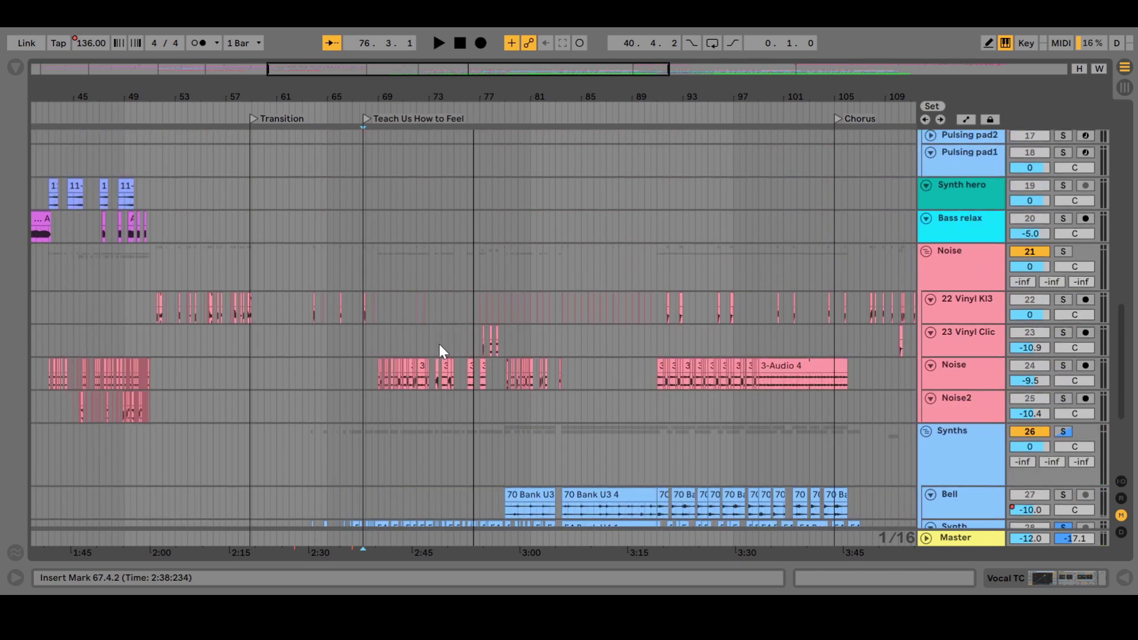
scroll(438, 371, down, 5)
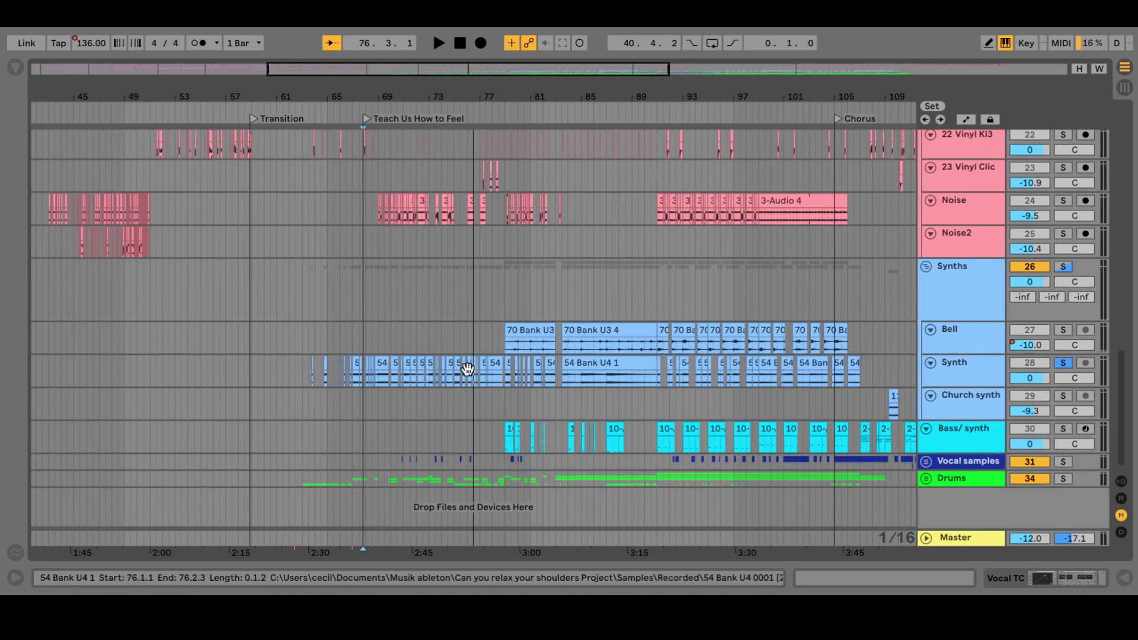
Unfold the Vocal samples group and select its first Vocal sampl track (track 32).
scroll(652, 285, up, 1)
scroll(652, 285, left, 2)
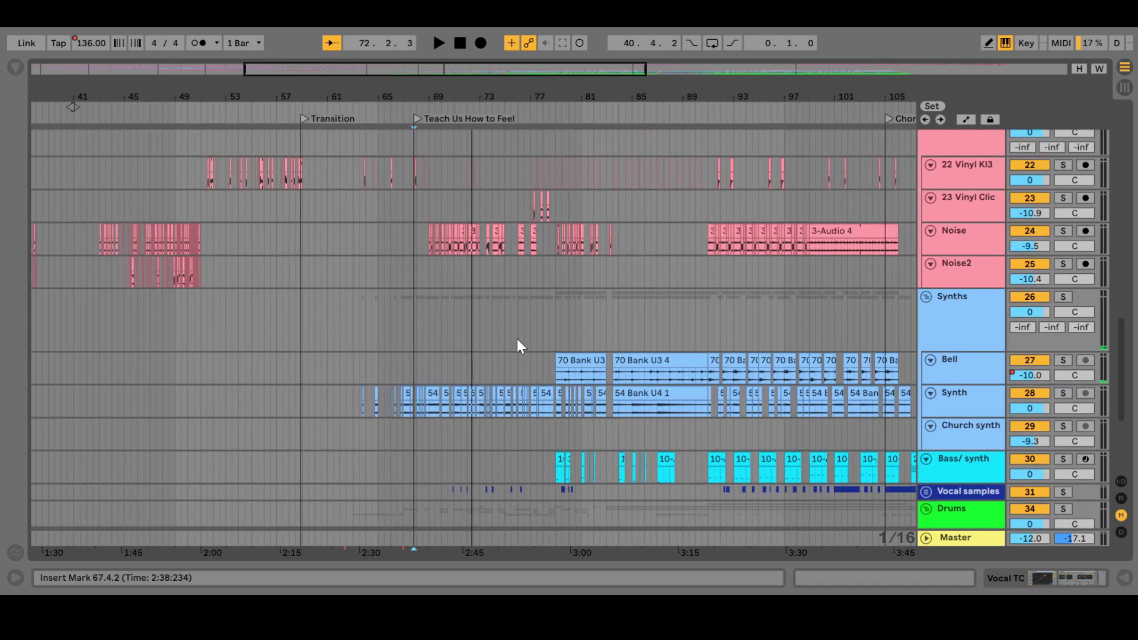
scroll(603, 362, down, 3)
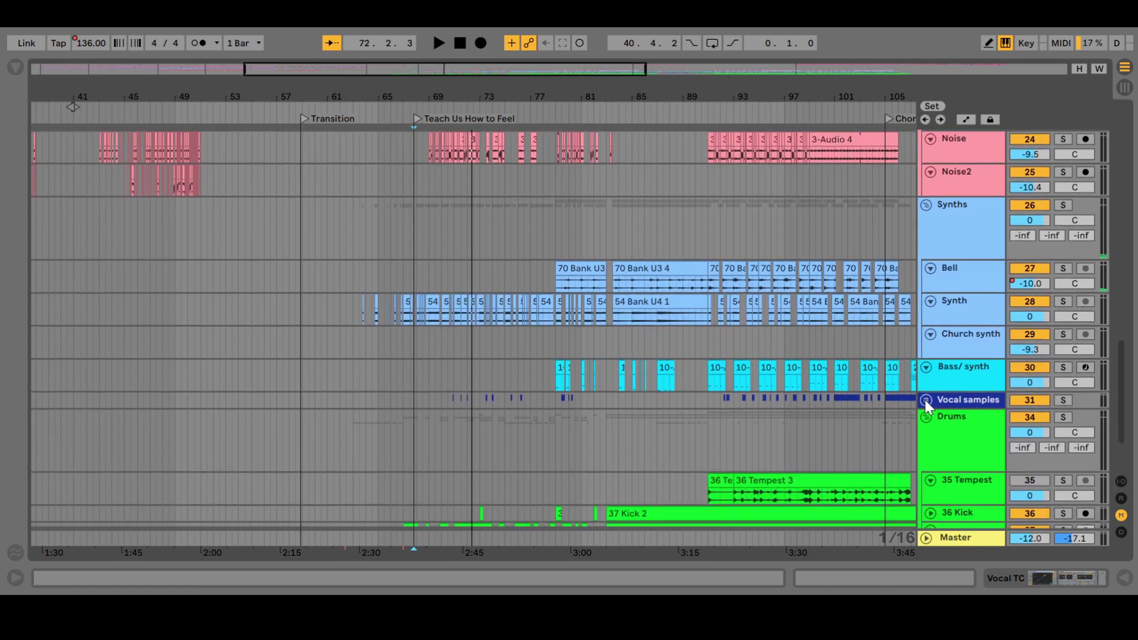
click(926, 400)
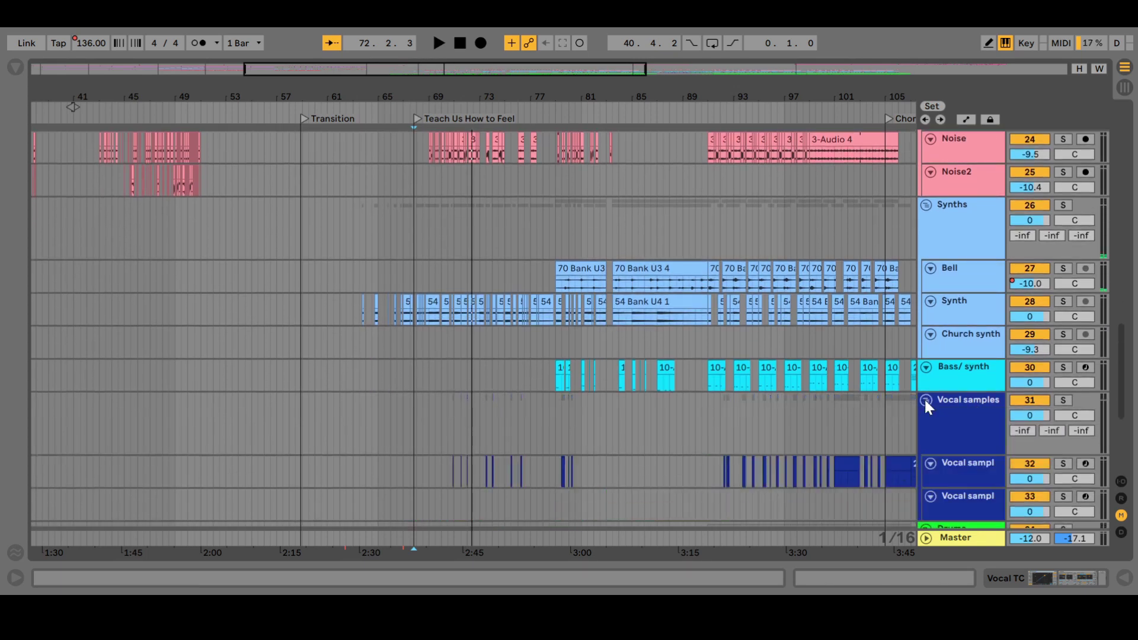
scroll(770, 405, down, 1)
click(771, 407)
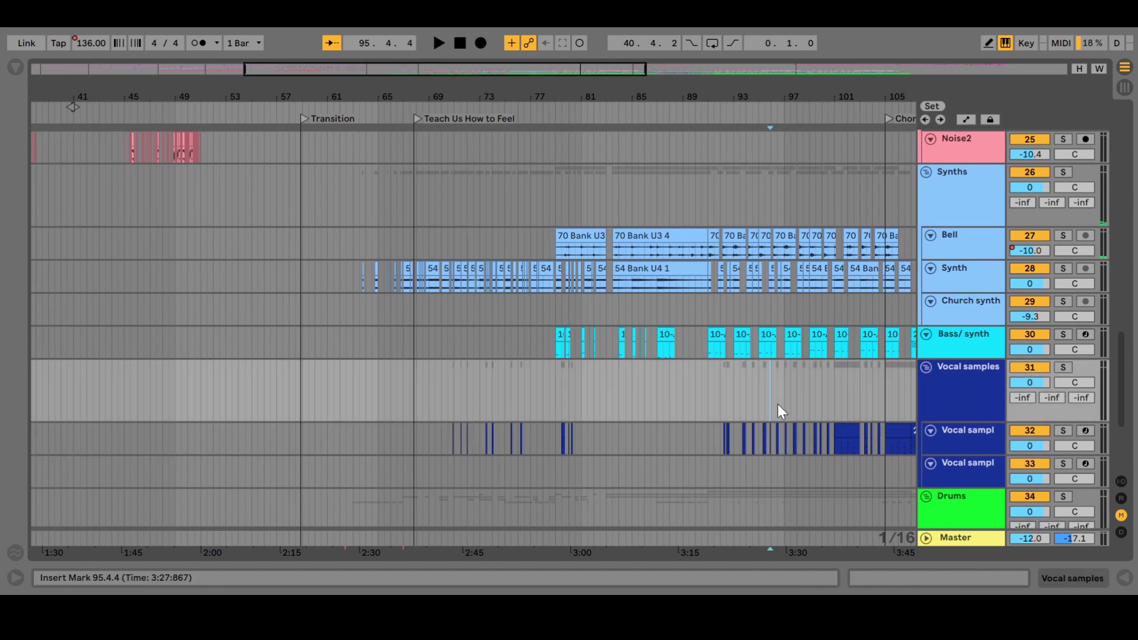
click(938, 434)
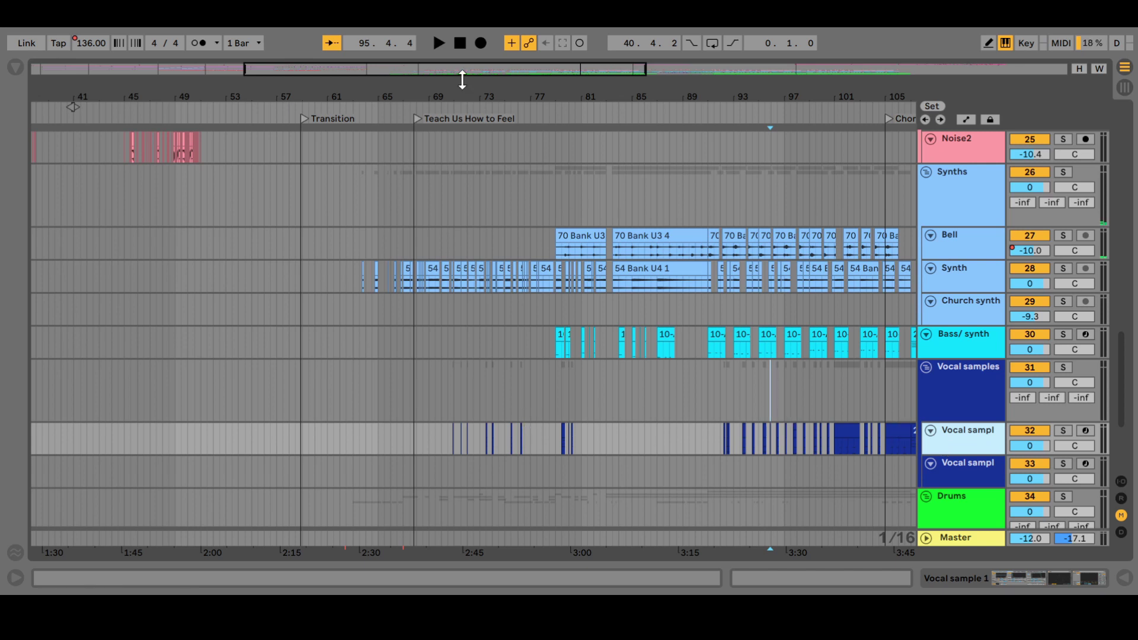
Open the track 32 MIDI clip at bar 73.3 to inspect its notes, and close the clip view.
scroll(422, 249, up, 10)
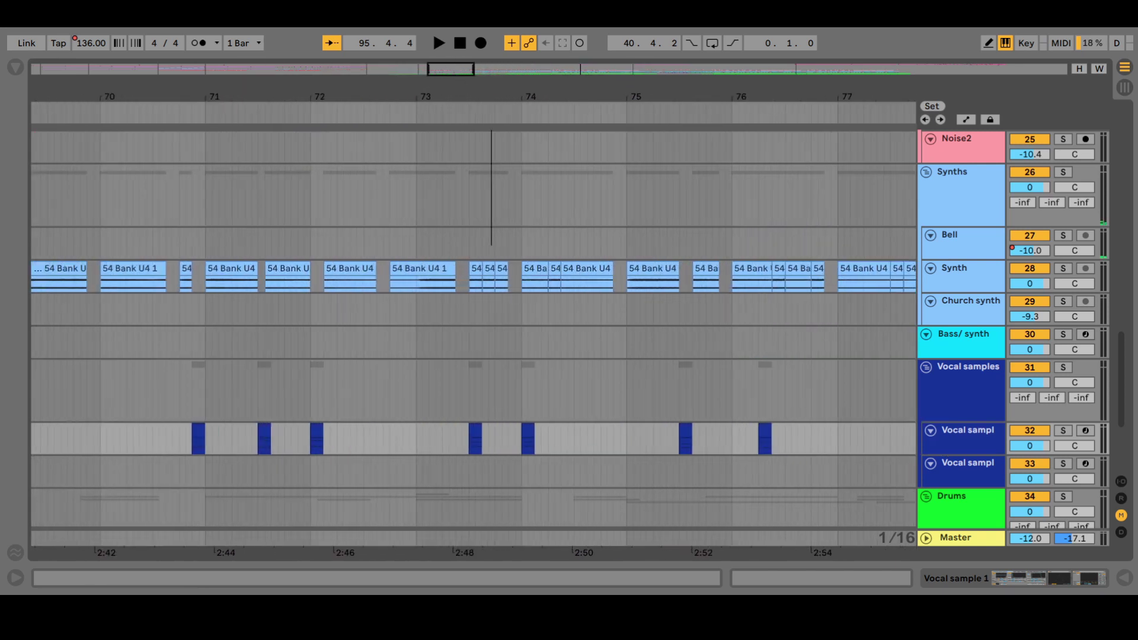
double_click(468, 431)
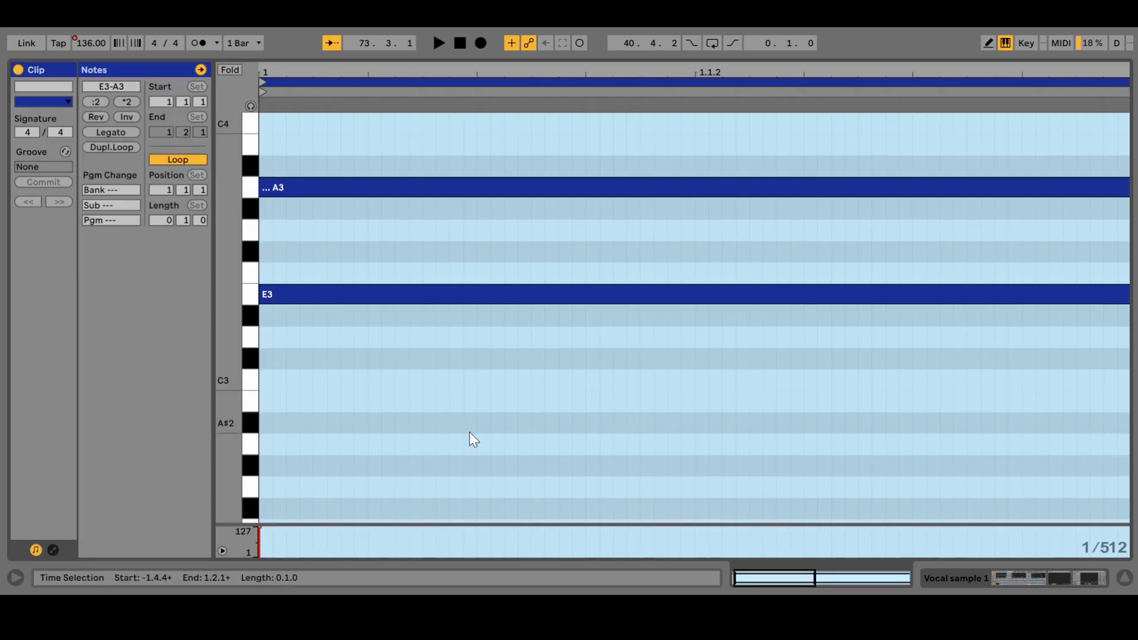
click(1124, 579)
scroll(721, 326, left, 5)
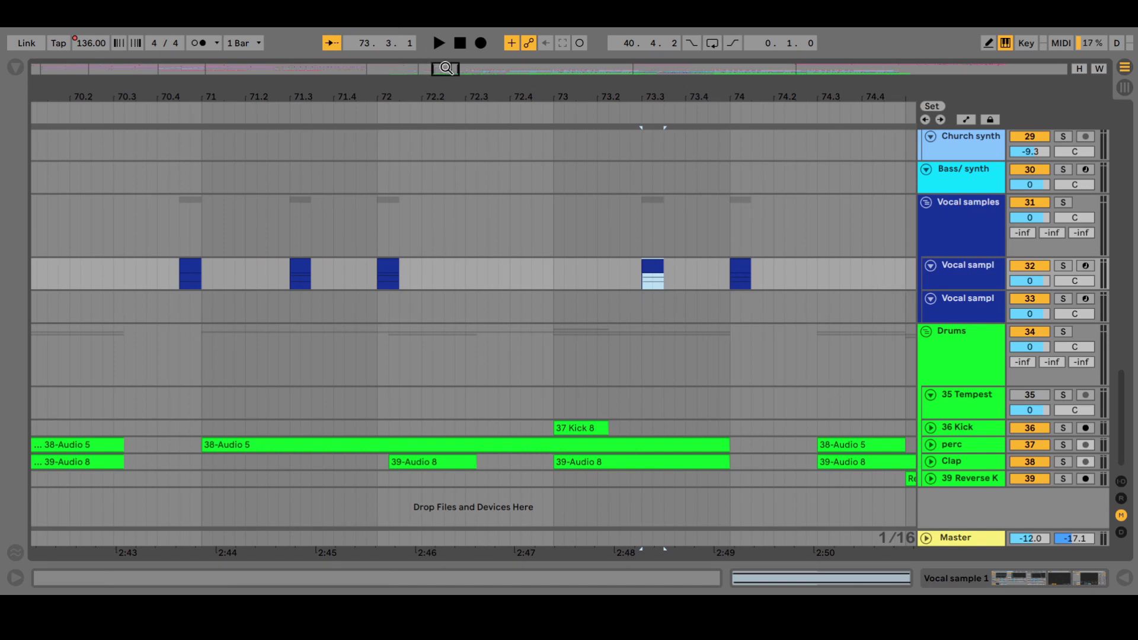
Solo track 32 and play it past bar 73, switching the solo to the whole Vocal samples group during playback.
drag(445, 69, 445, 67)
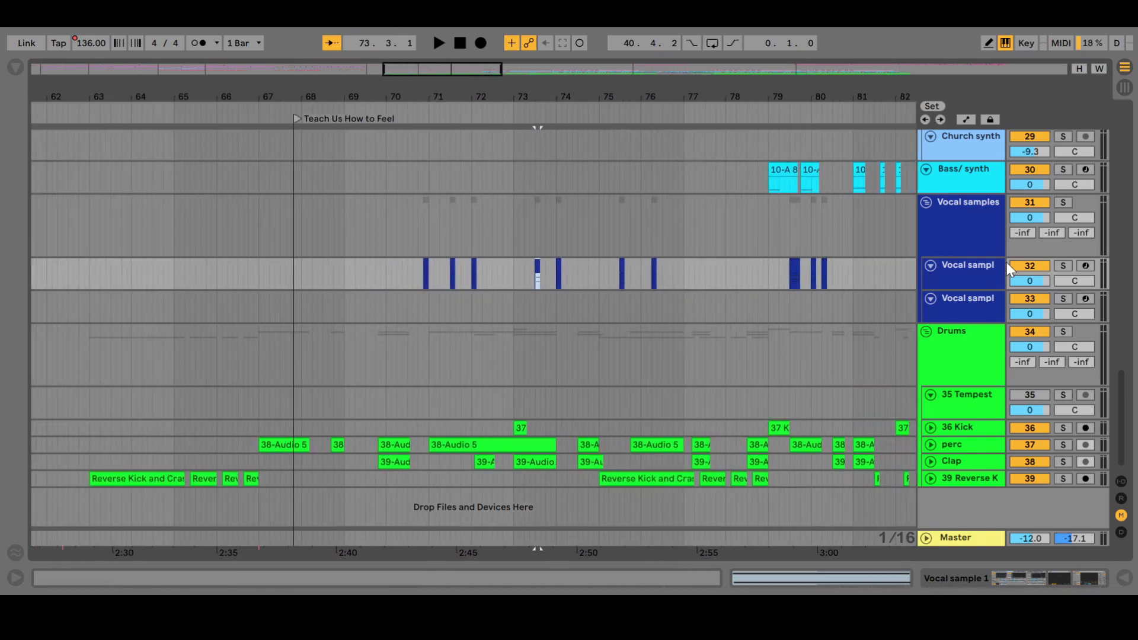
click(1064, 266)
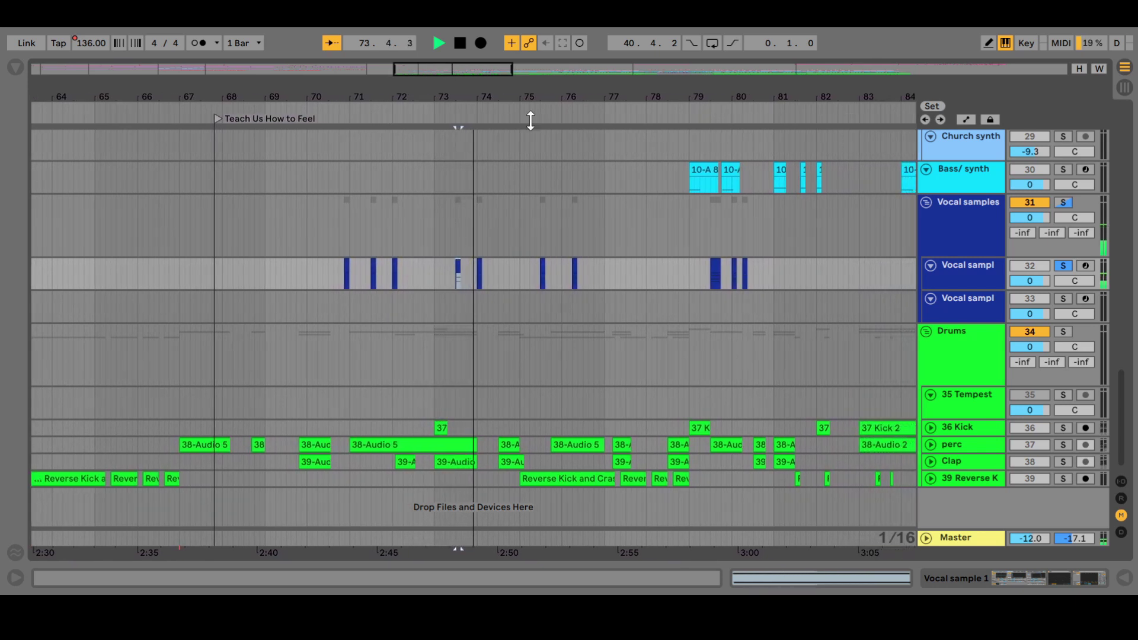
click(1066, 200)
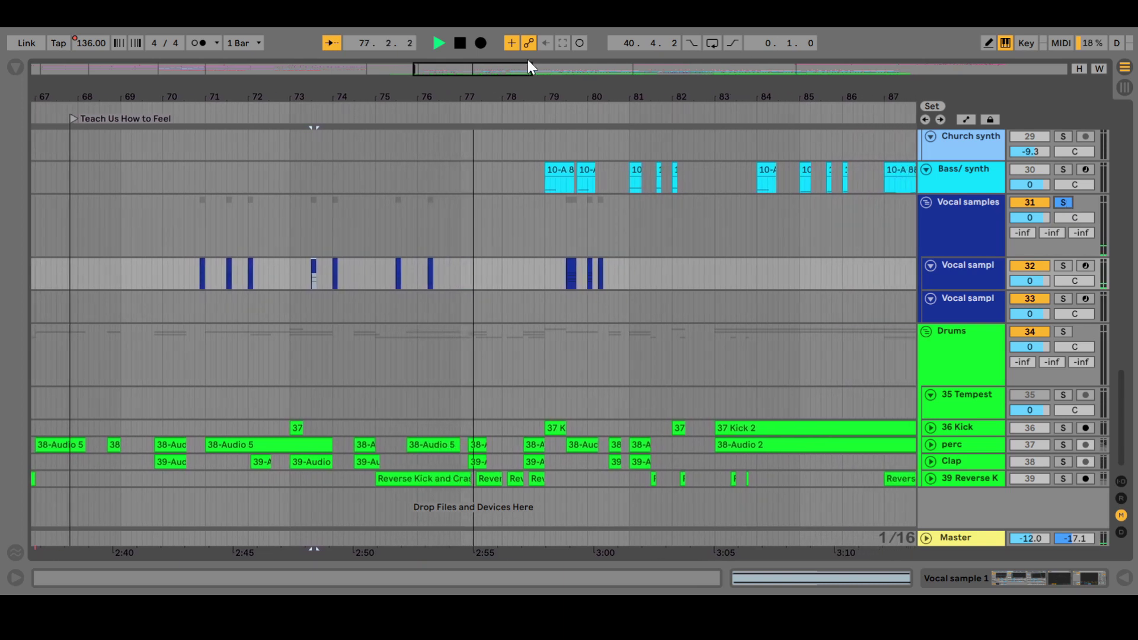
drag(528, 59, 665, 219)
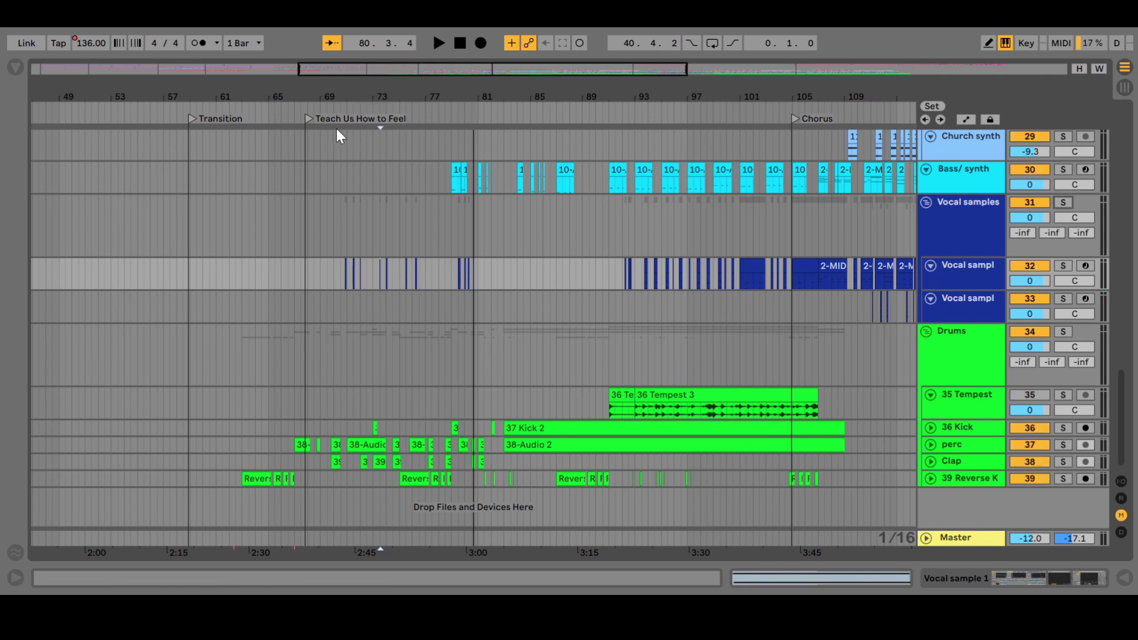
Play the full mix past bar 79 and briefly solo the Bass/ synth track during playback.
key(space)
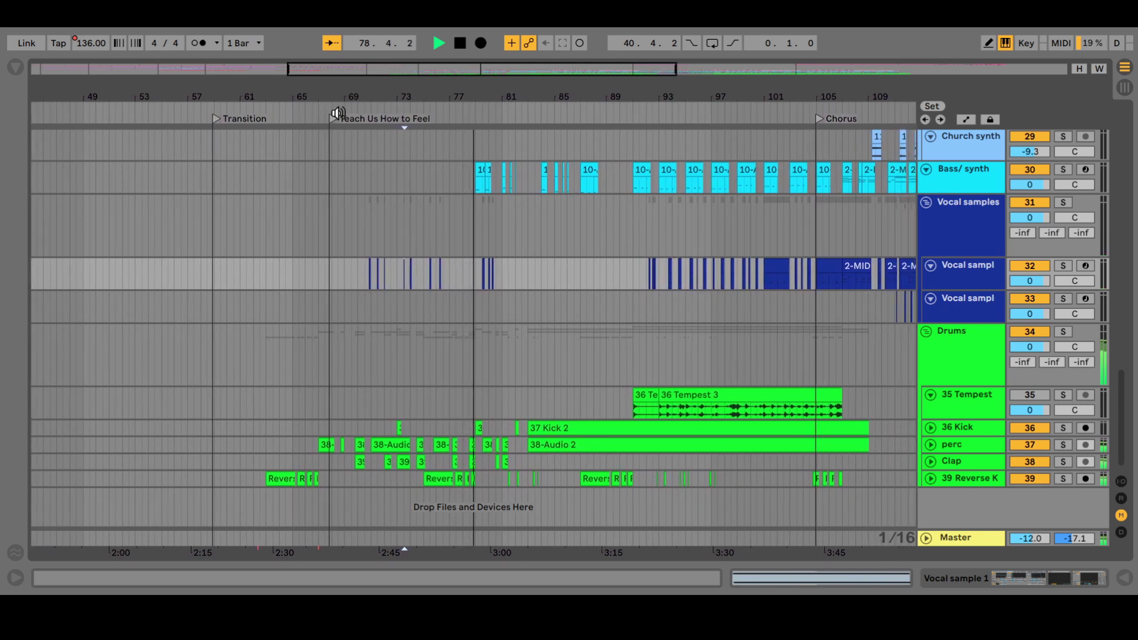
scroll(521, 193, up, 2)
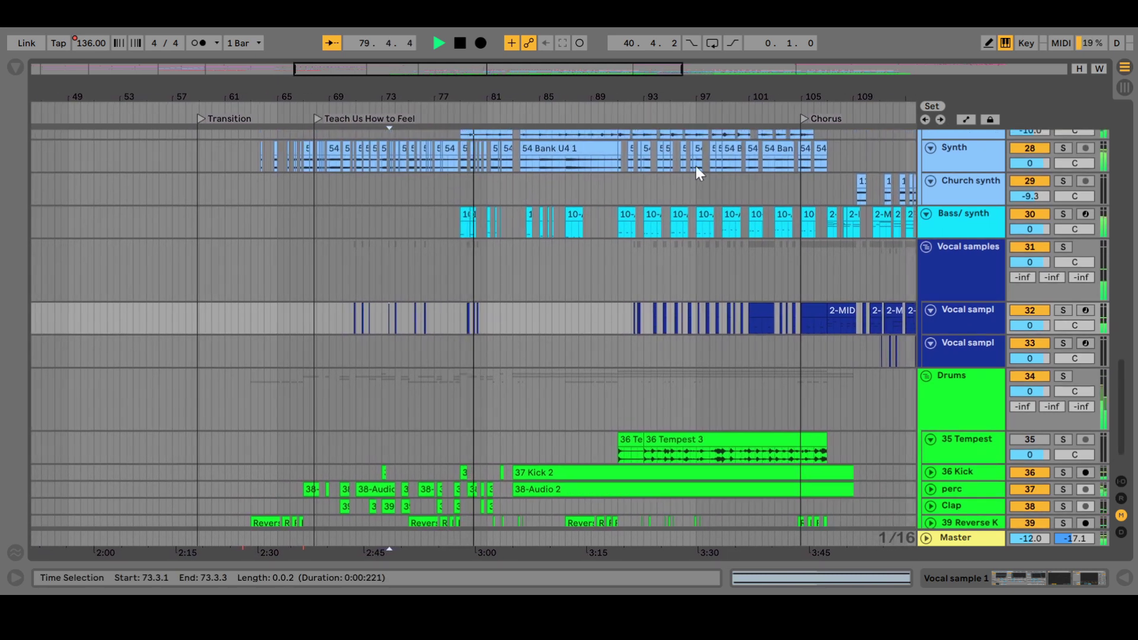
click(1064, 214)
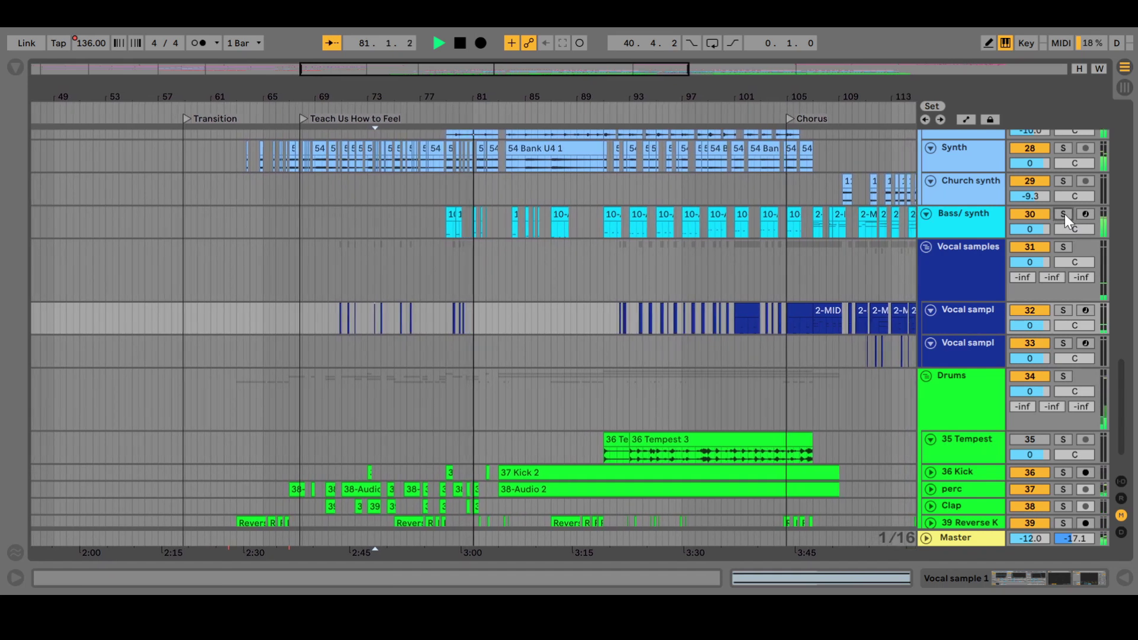
click(1064, 214)
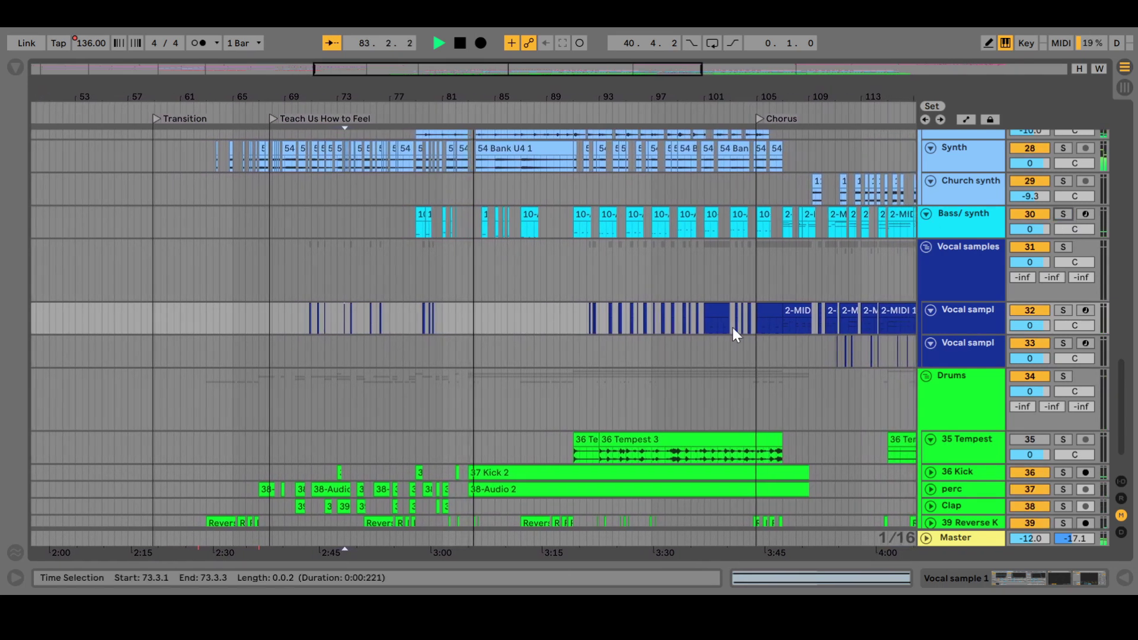
Solo the Bell track, play it from about bar 79, and unsolo it during playback at about bar 86.
scroll(732, 328, up, 3)
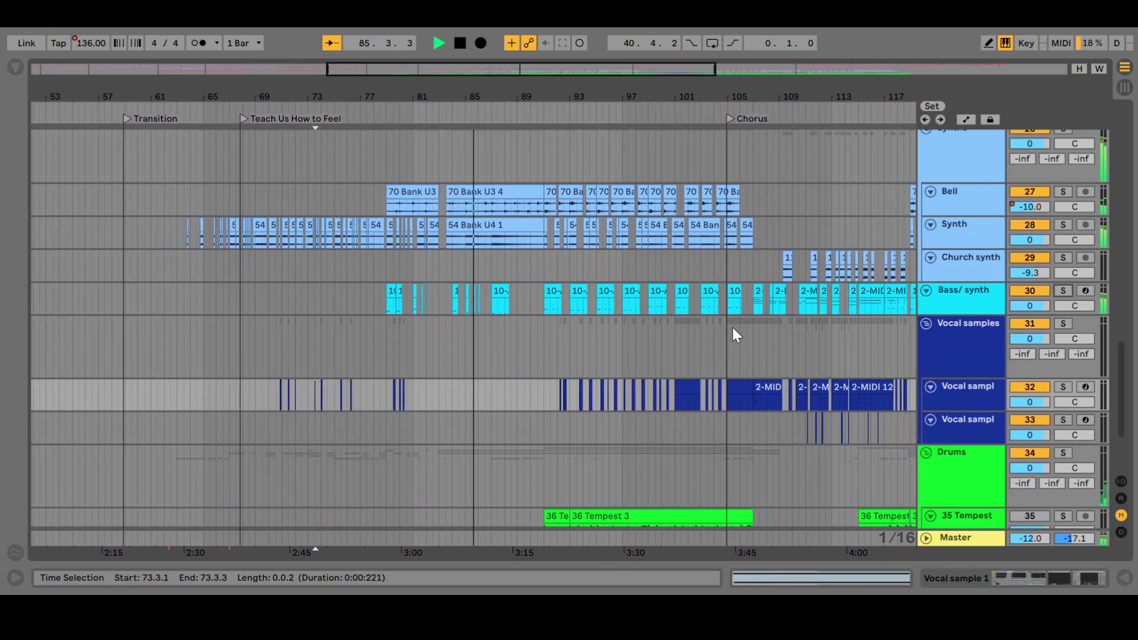
drag(733, 328, 777, 243)
click(630, 273)
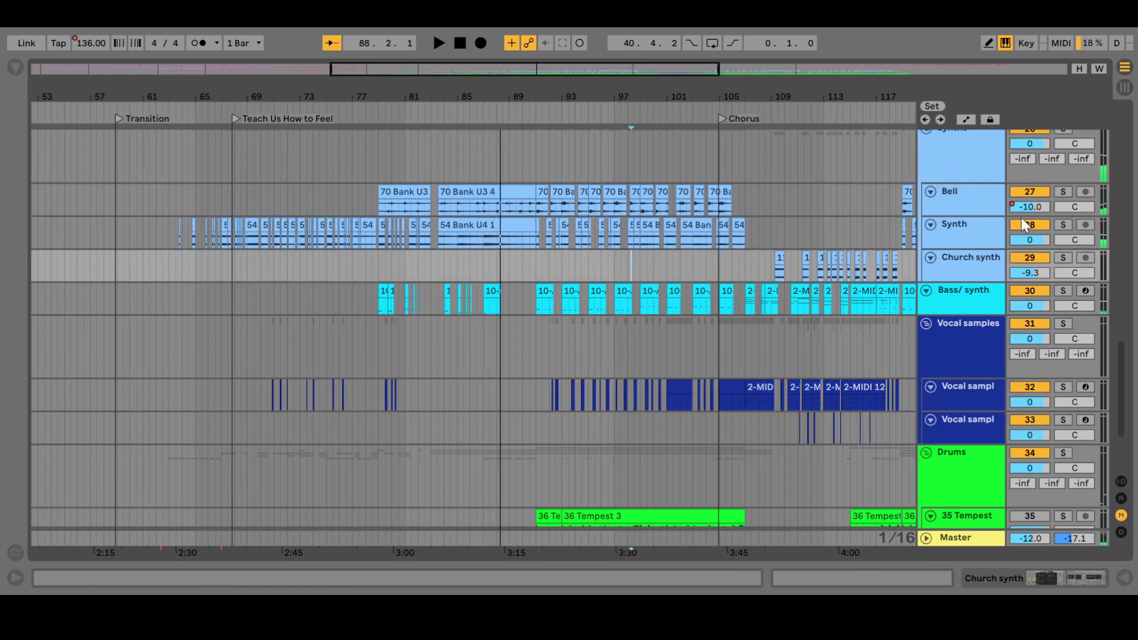
click(1063, 192)
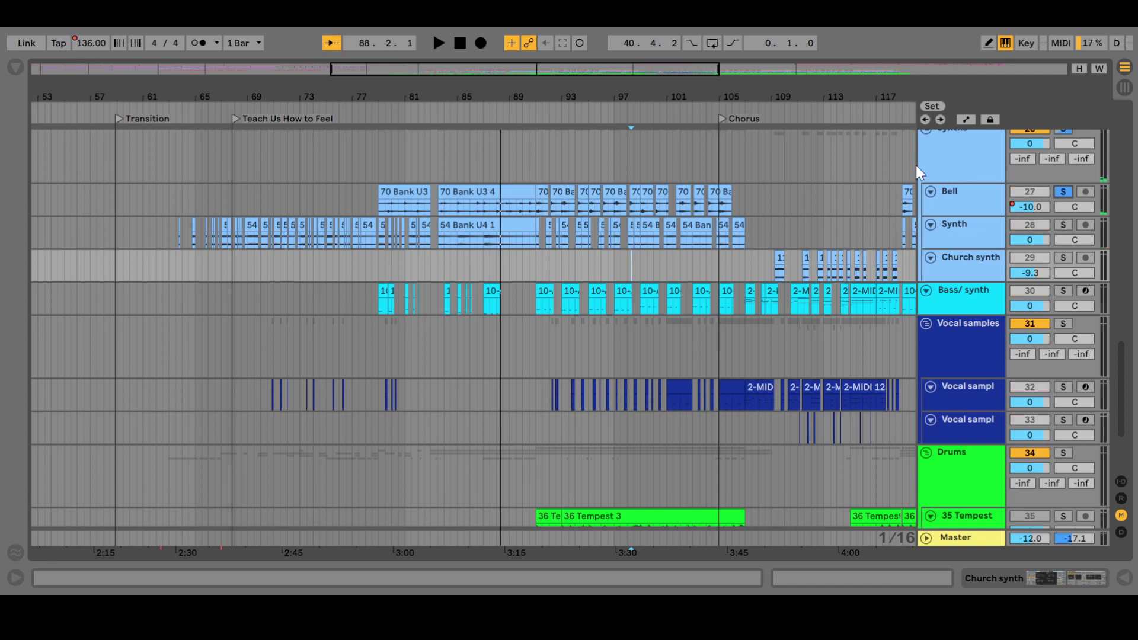
click(378, 114)
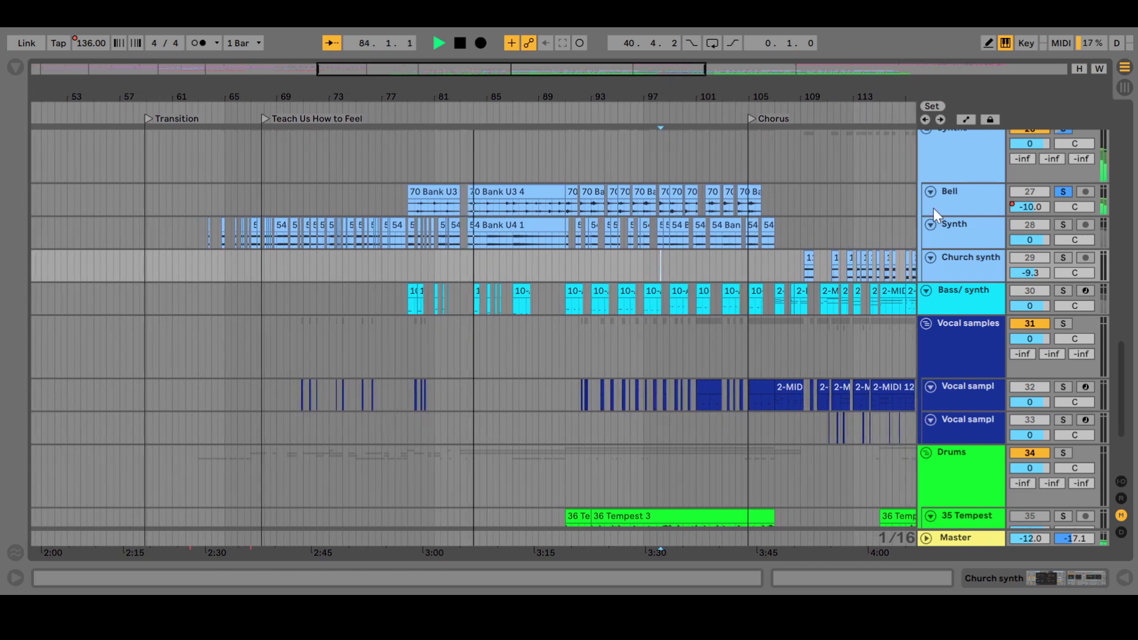
click(1064, 191)
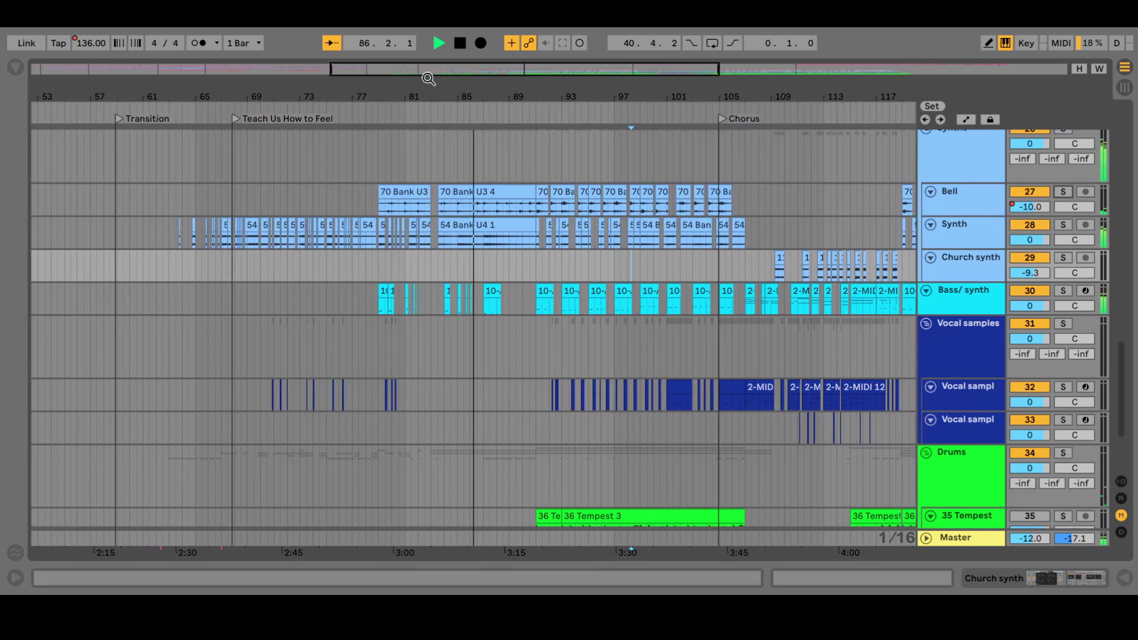
Let the full mix play on to bar 92 and stop playback.
key(w)
key(plus)
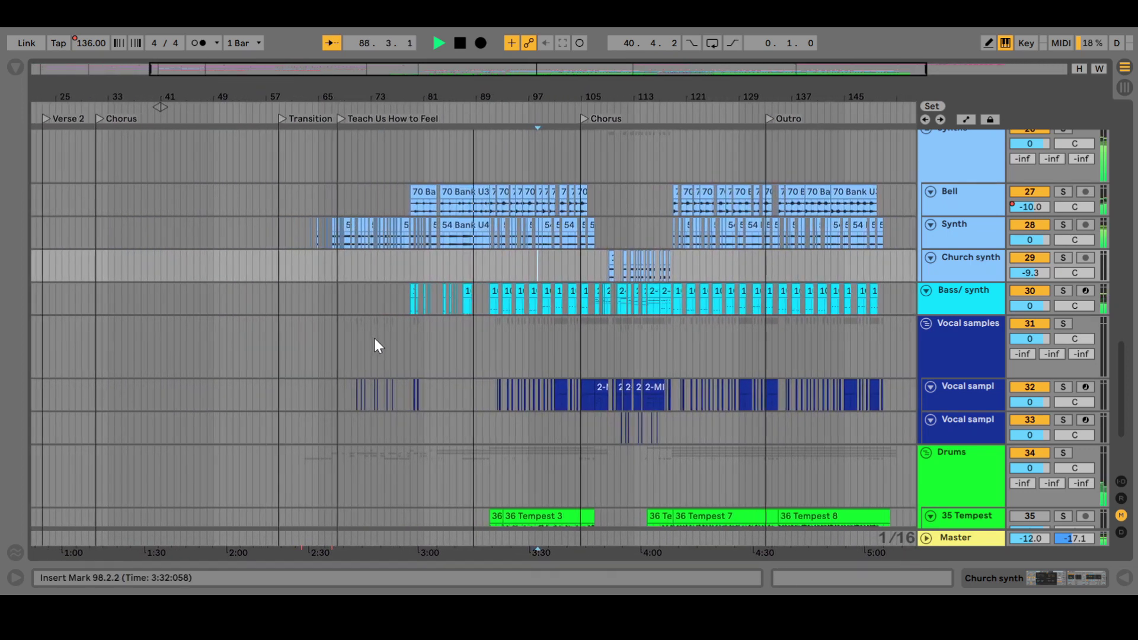
scroll(374, 339, down, 3)
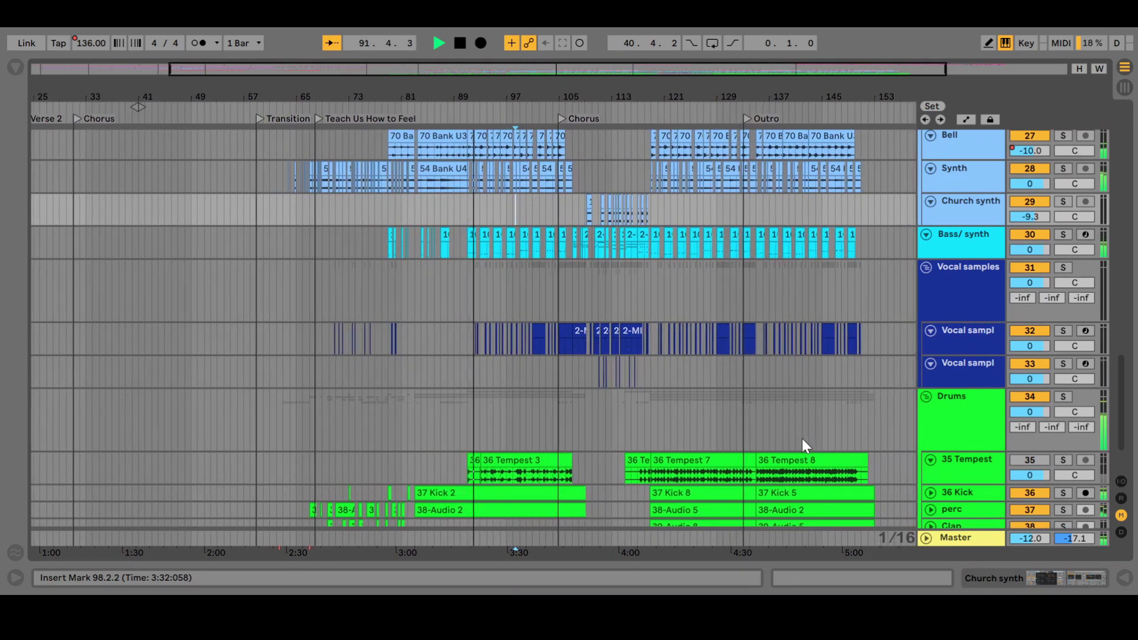
key(space)
Solo the 35 Tempest drum track, play it past bar 100, and unsolo it to hear the full mix.
scroll(801, 439, down, 3)
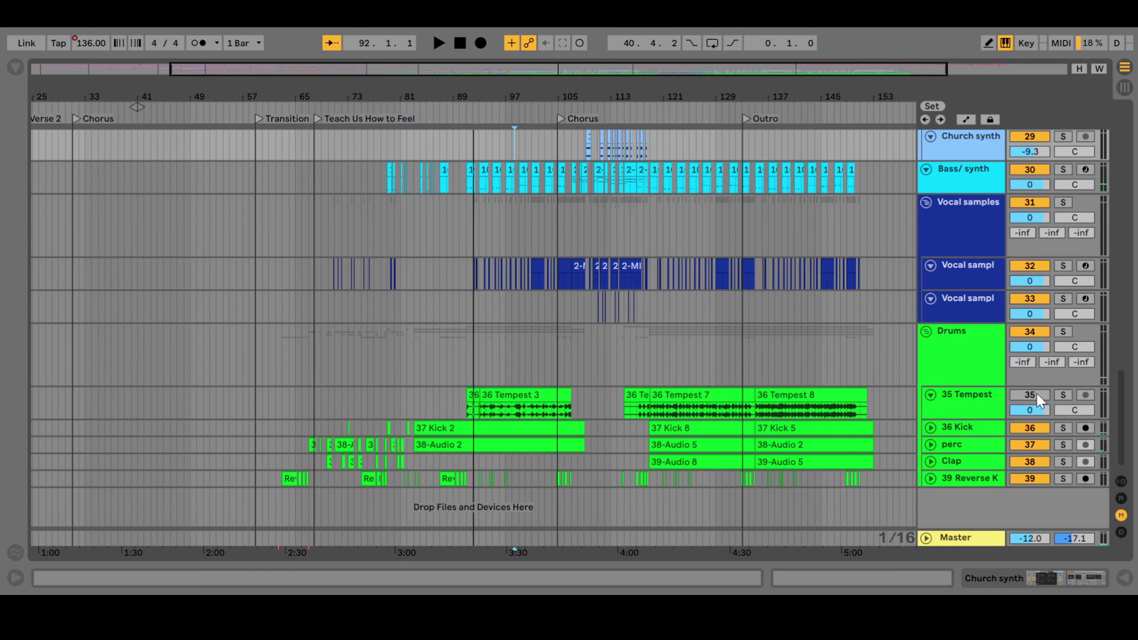
click(1062, 395)
key(space)
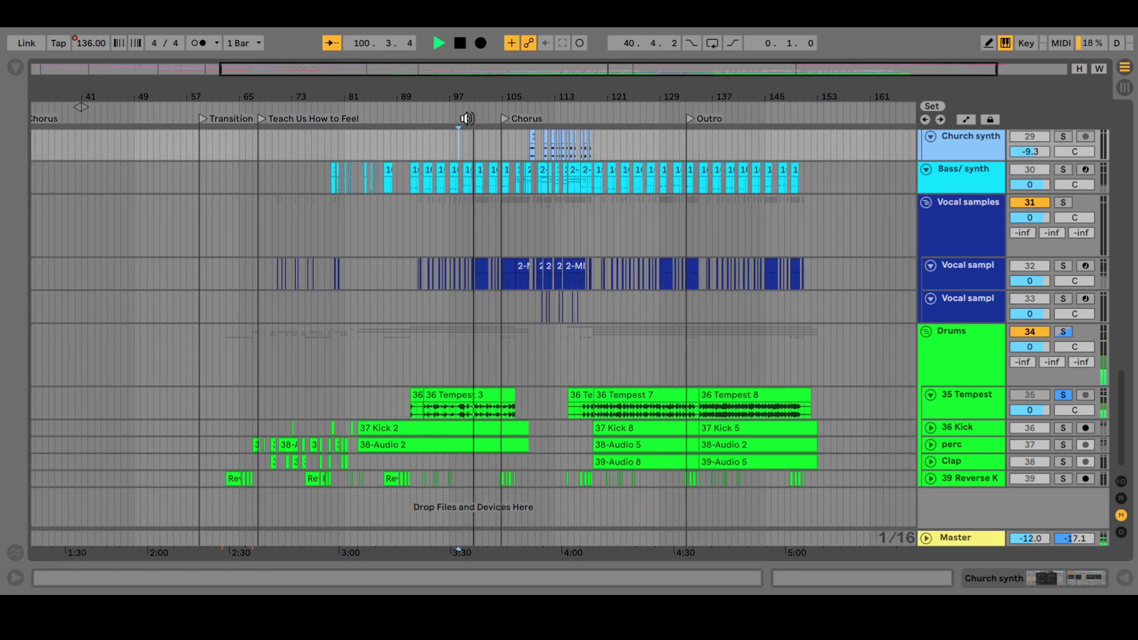
click(1061, 396)
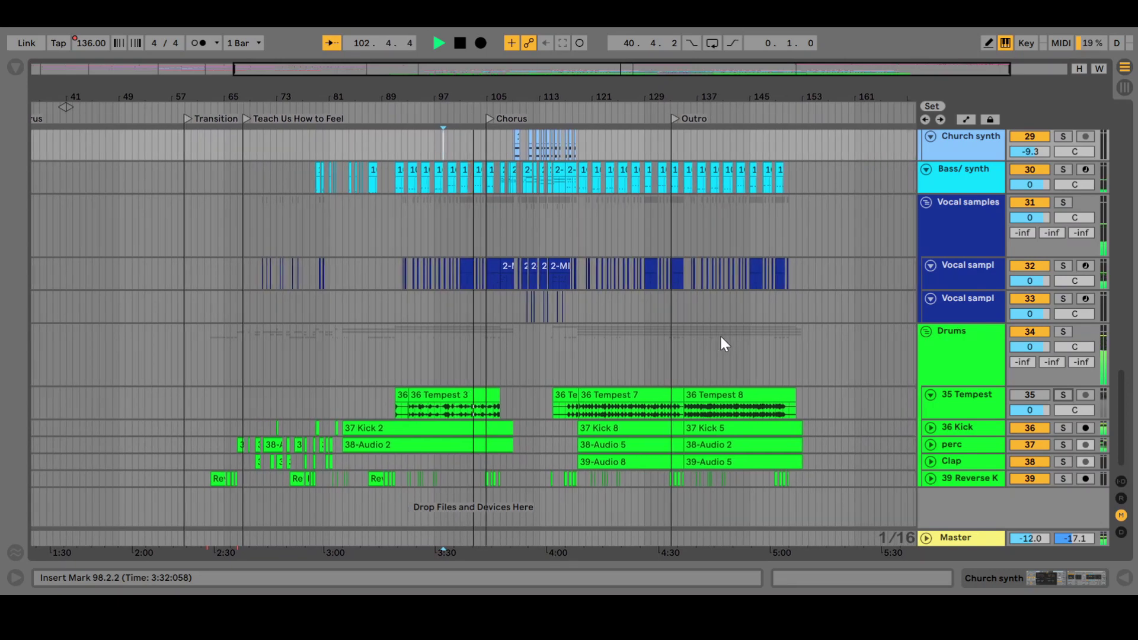
Play the full mix on to bar 107, and replay it from the Chorus locator at bar 105 to about bar 118.
scroll(721, 337, up, 5)
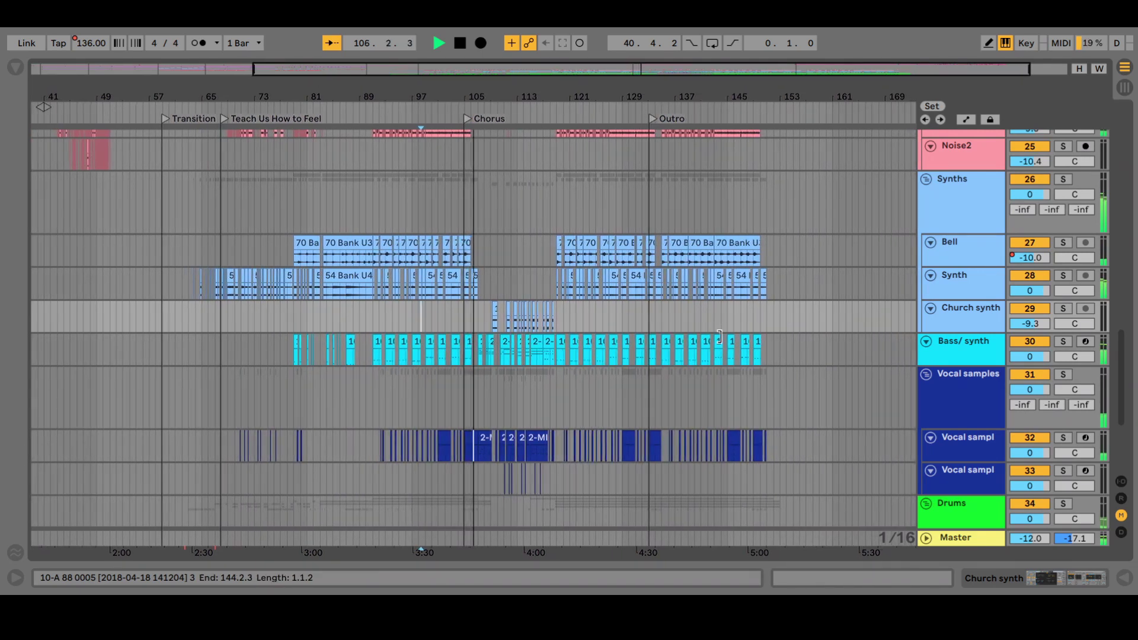
scroll(721, 336, up, 1)
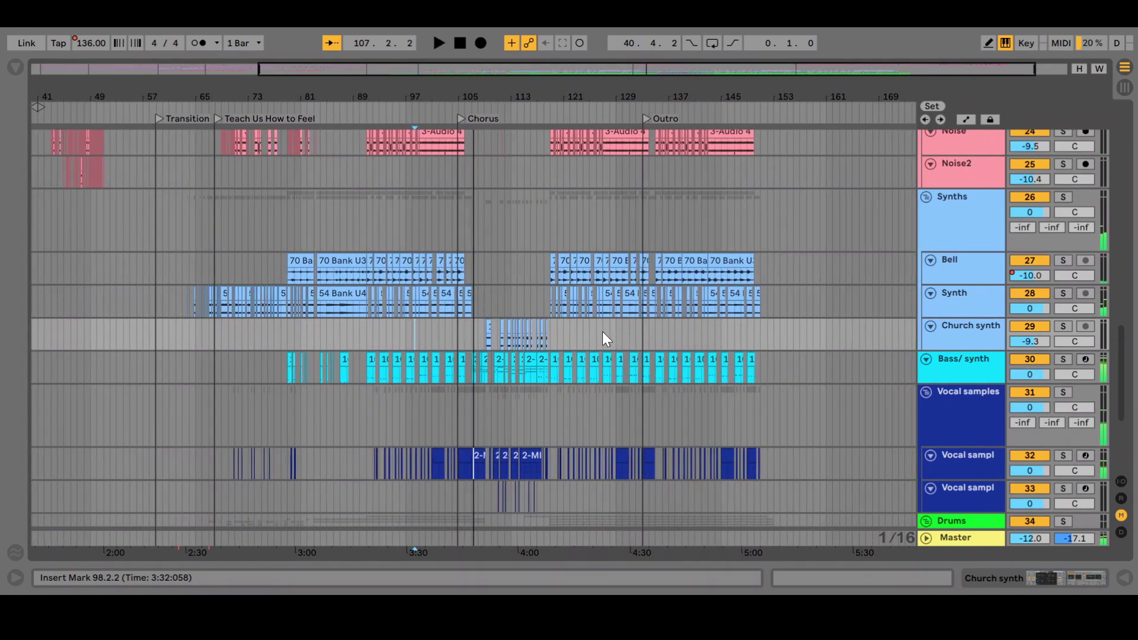
click(460, 119)
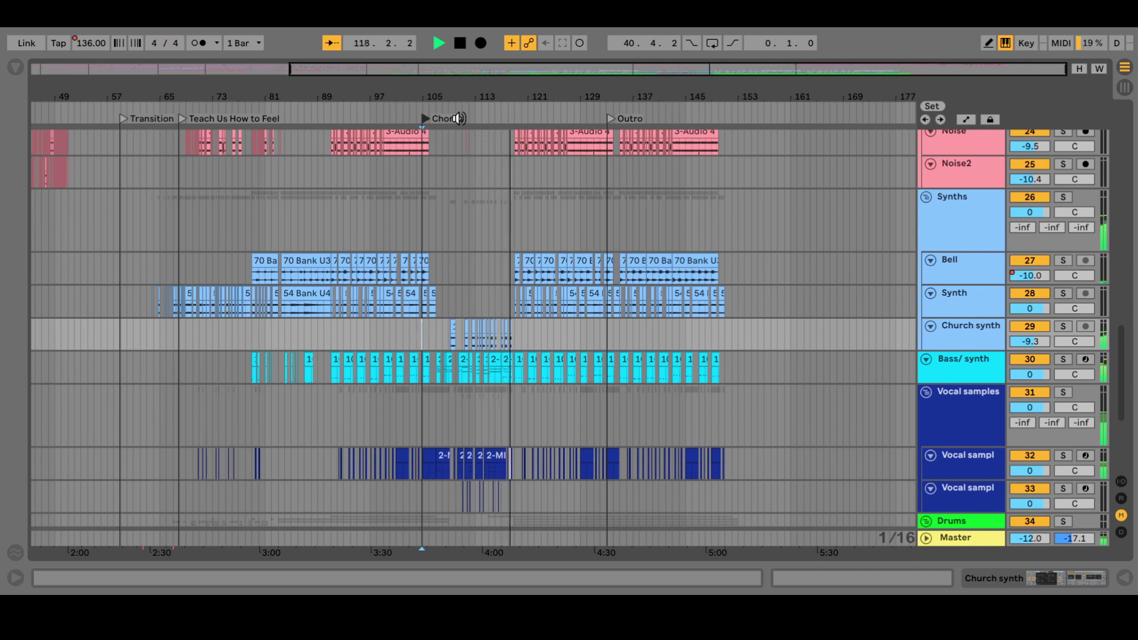
key(space)
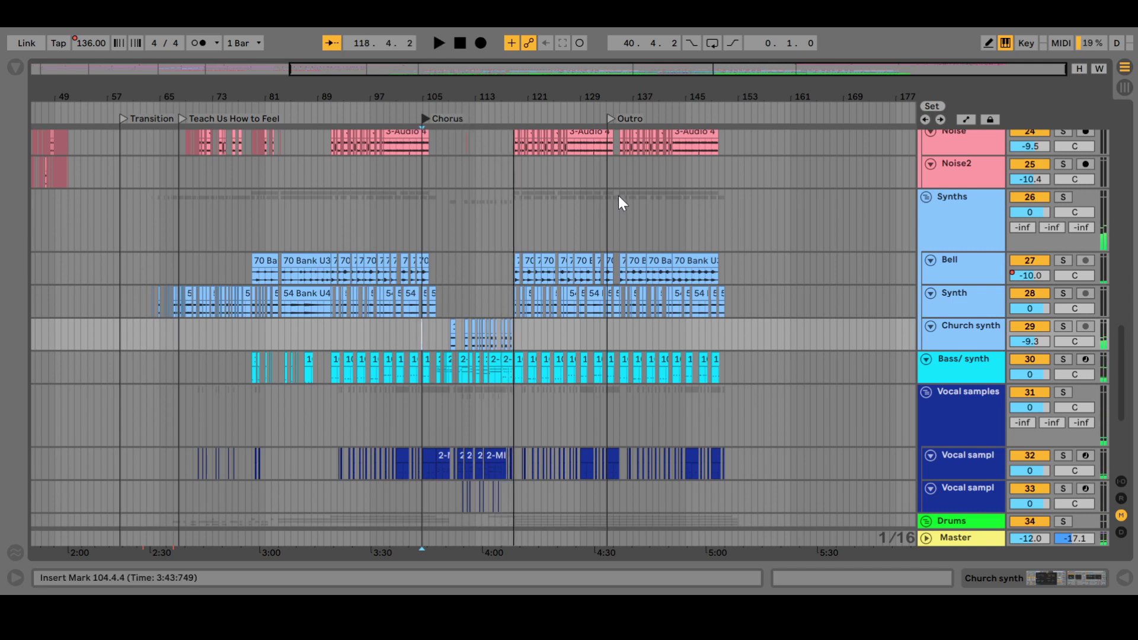
Solo the Vocal samples group and play it from the Chorus locator at bar 105, stopping at bar 119.
scroll(875, 391, down, 3)
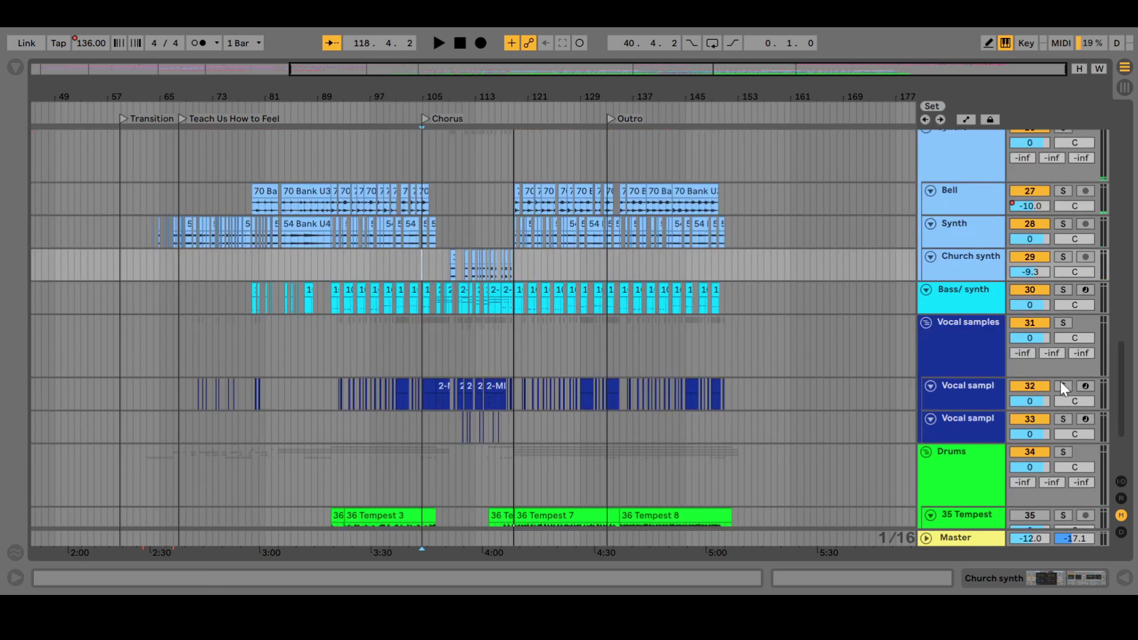
click(423, 118)
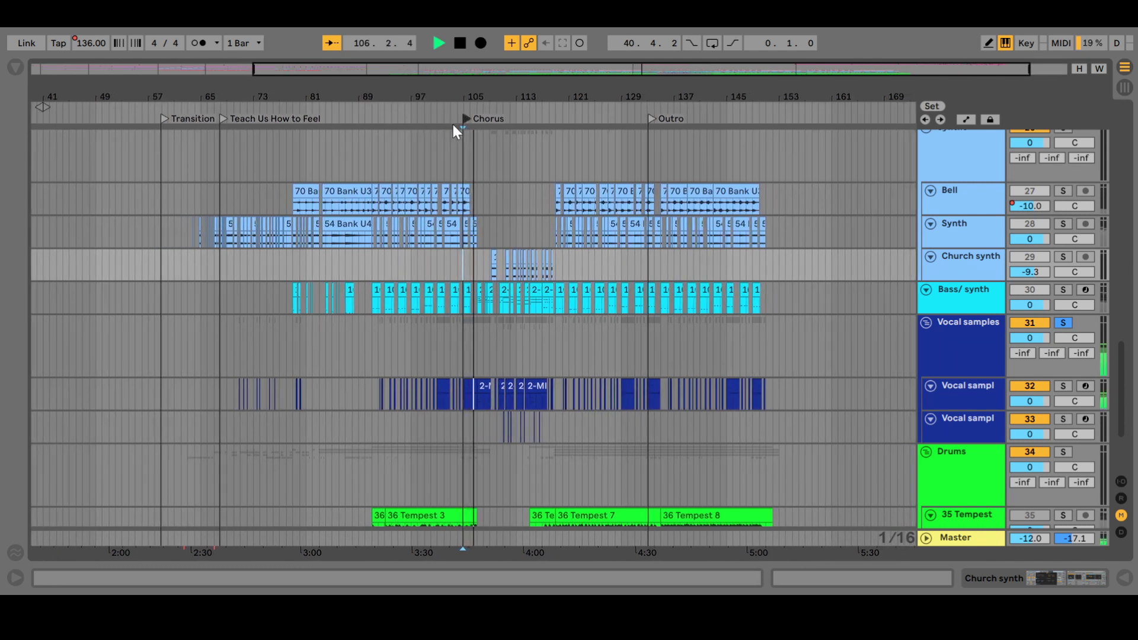
click(530, 326)
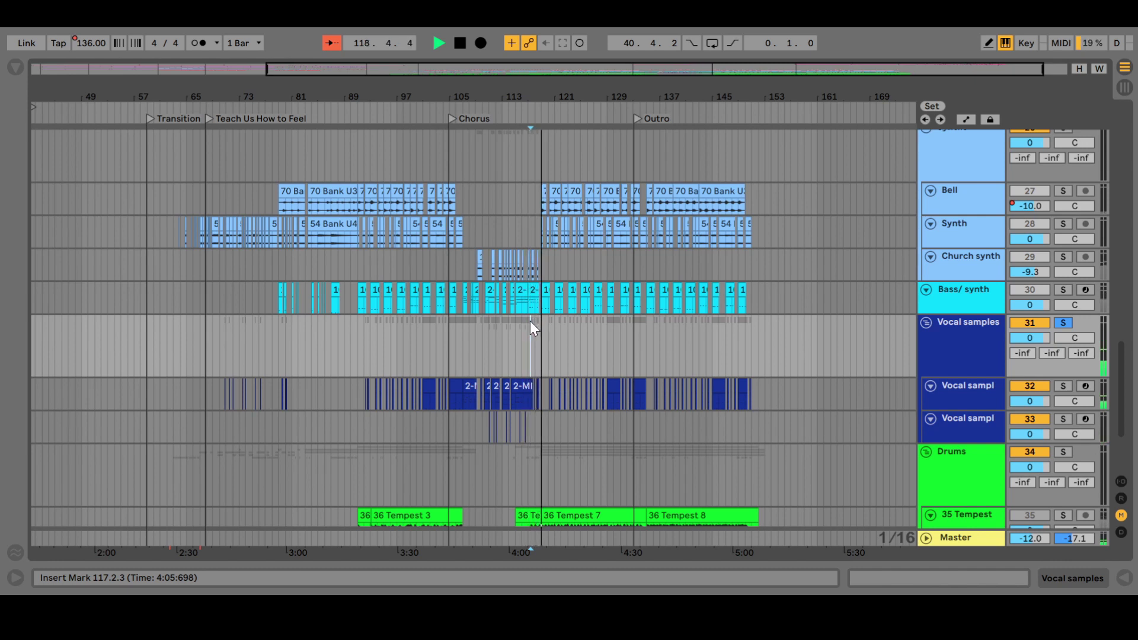
key(space)
key(plus)
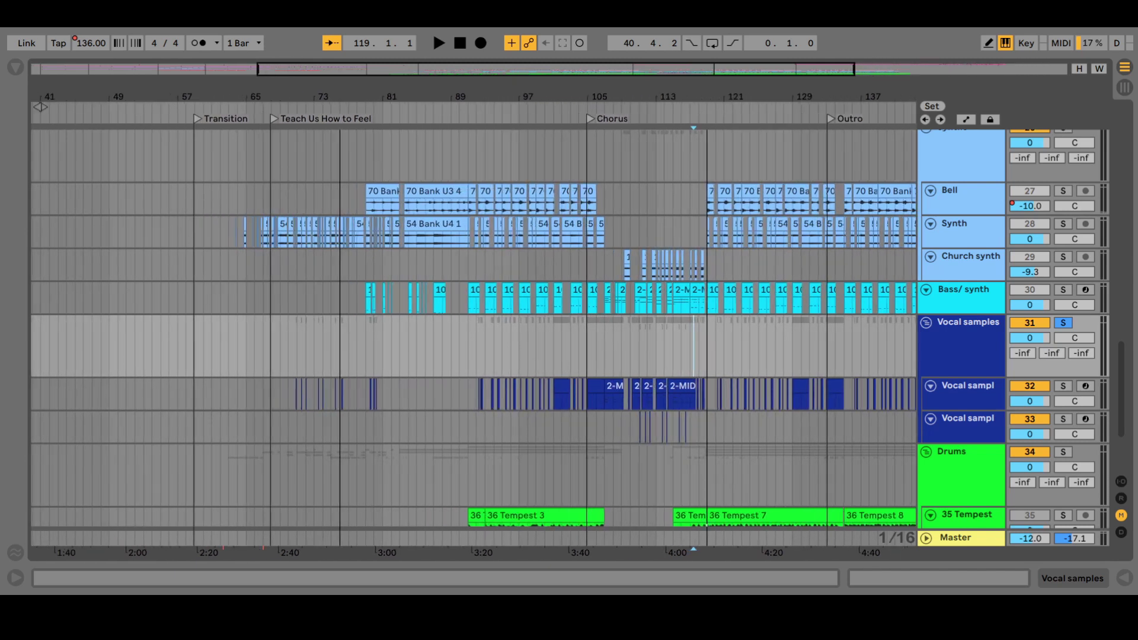
drag(431, 73, 520, 76)
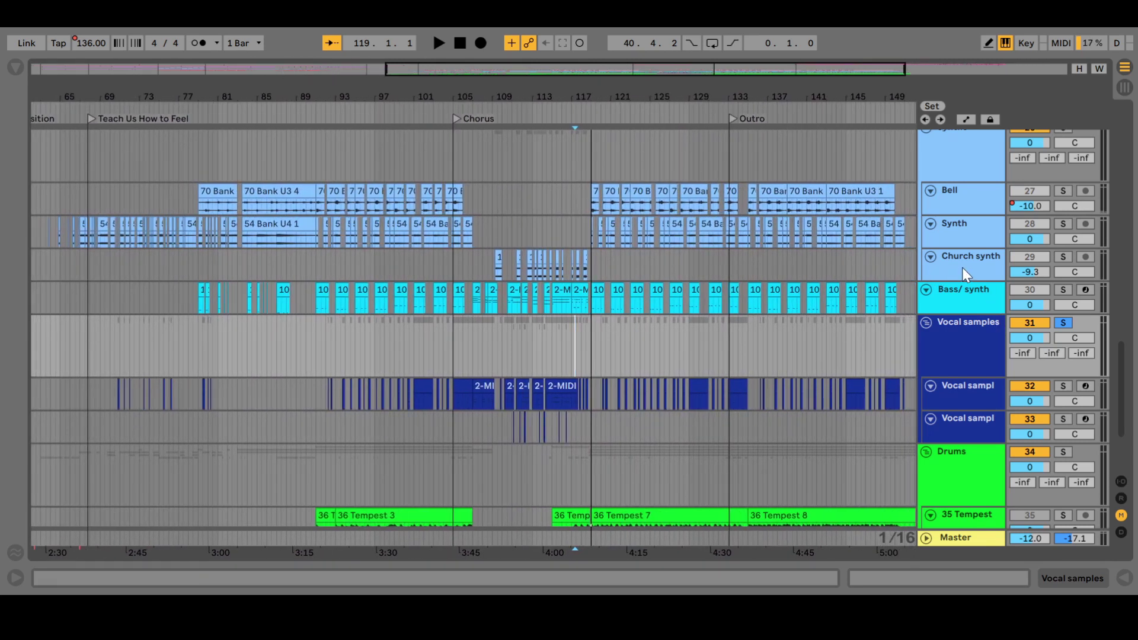
Solo the Church synth track, play it from the Chorus locator at bar 105 past bar 117, and unsolo it.
click(1060, 256)
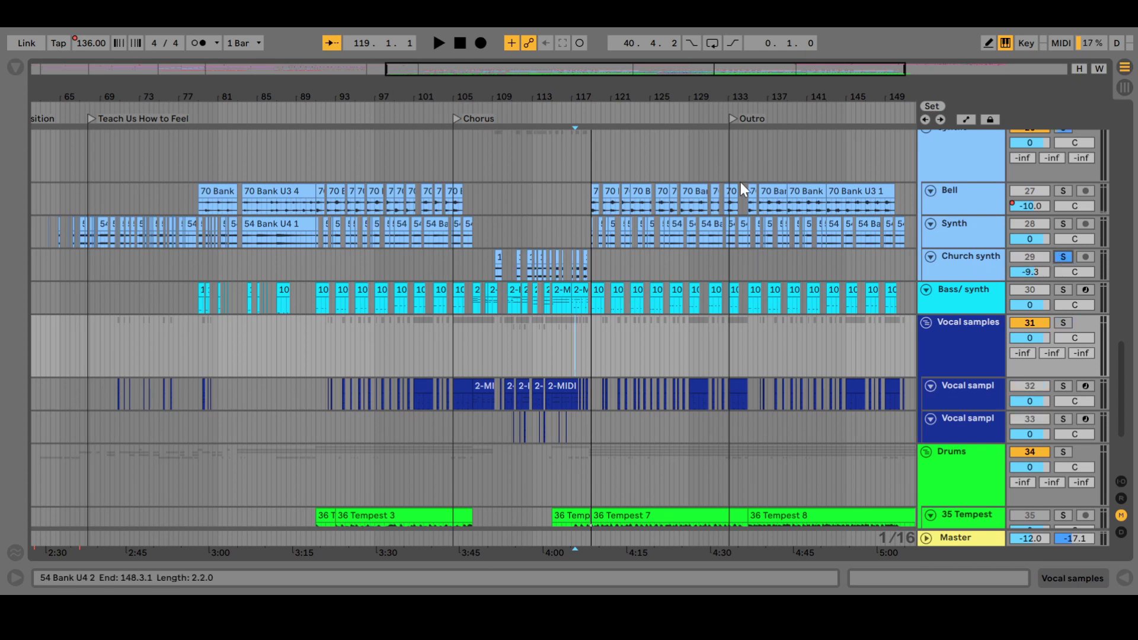
click(489, 119)
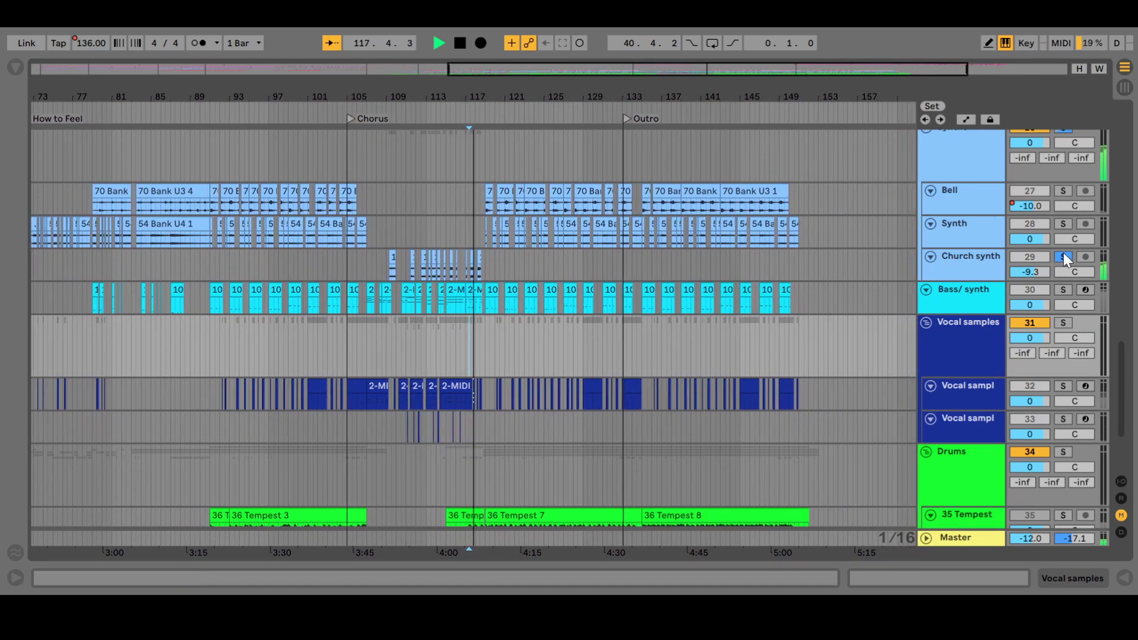
click(1064, 256)
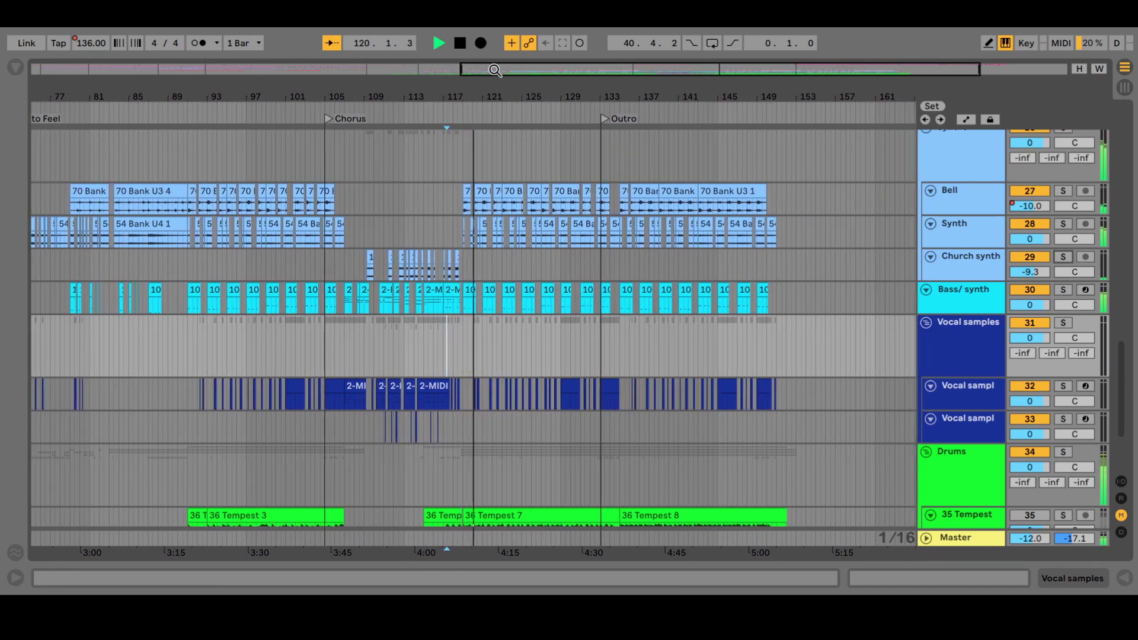
Play the full mix on to bar 127 while reviewing the tracks across the whole arrangement, and stop playback.
drag(494, 70, 494, 94)
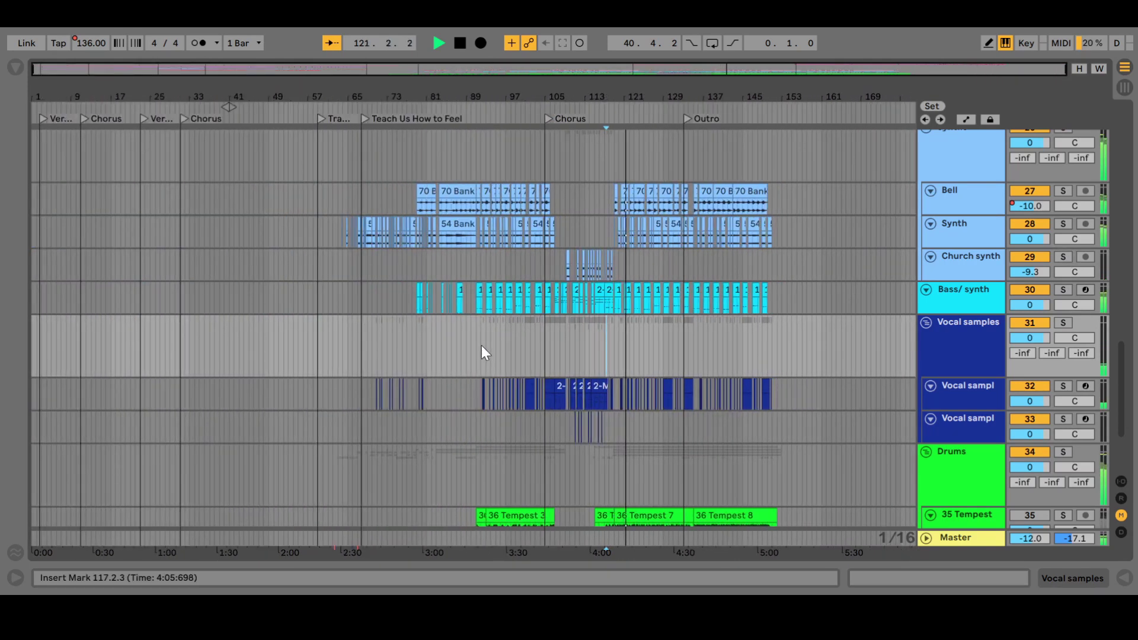
scroll(481, 348, down, 5)
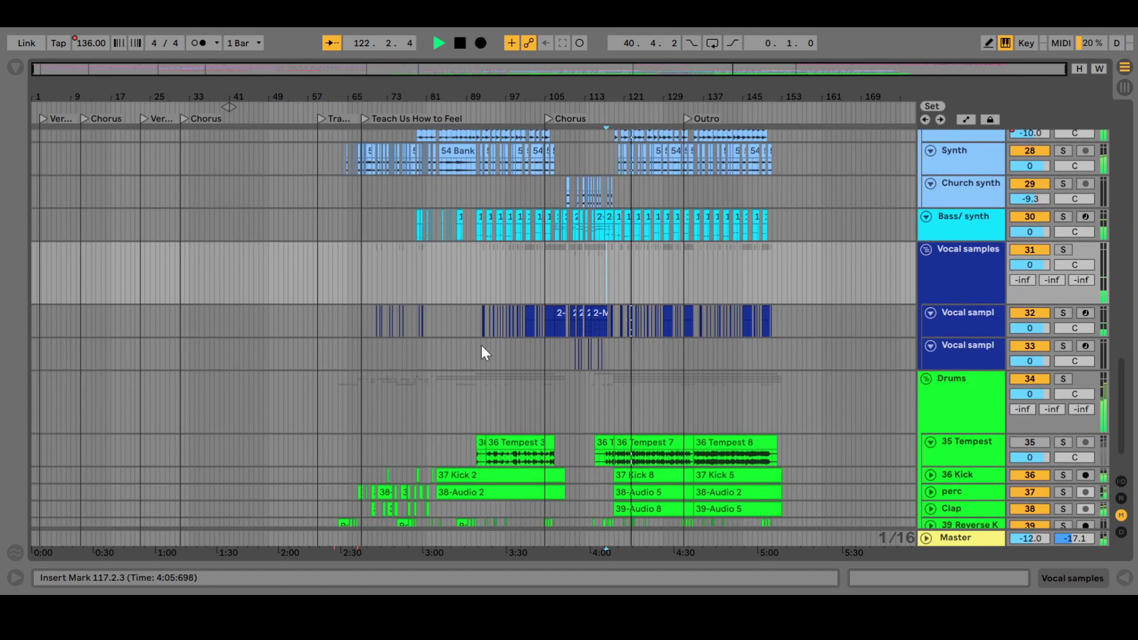
scroll(481, 347, down, 3)
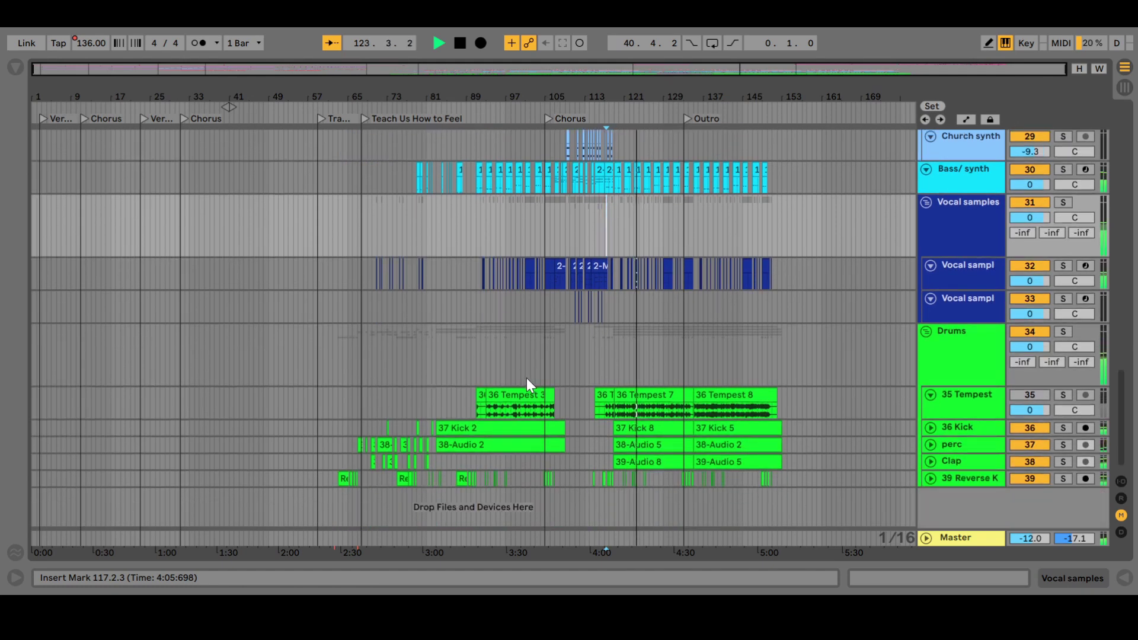
scroll(526, 383, up, 8)
scroll(526, 383, up, 5)
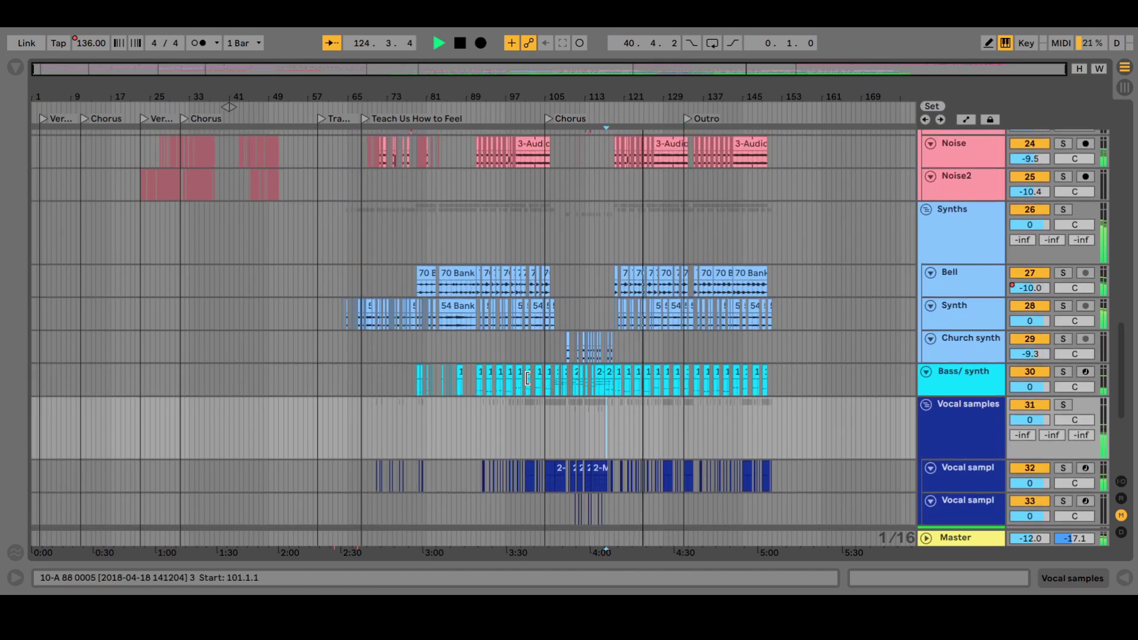
scroll(527, 378, up, 5)
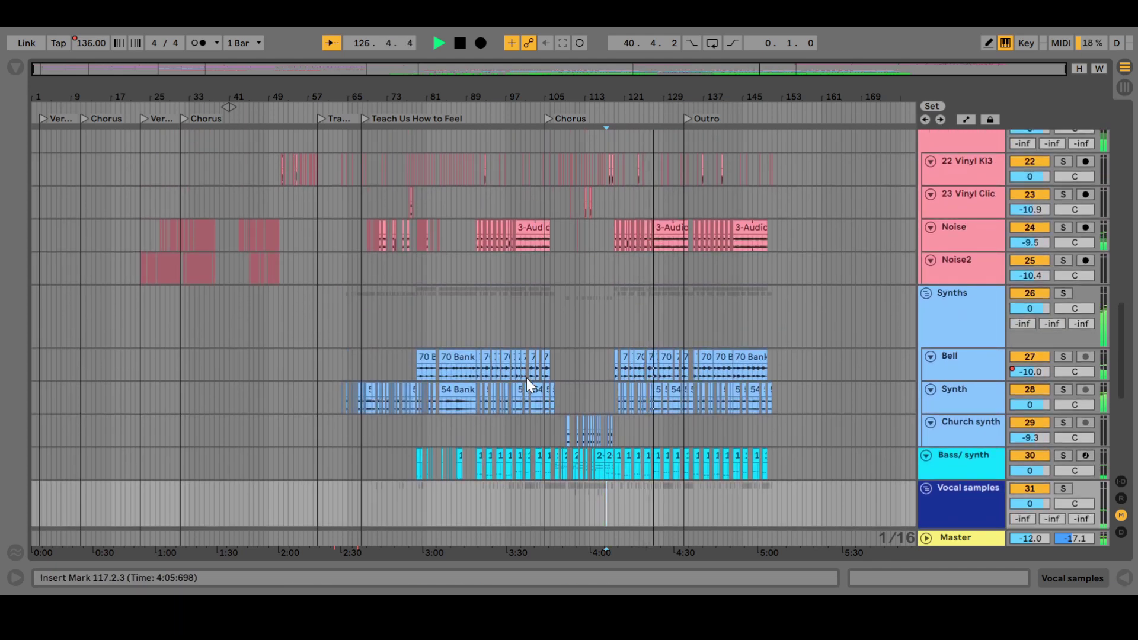
key(space)
Play the full mix from the Outro locator at bar 133 while reviewing the drum, synth and noise tracks, stopping at bar 137.
scroll(526, 379, down, 10)
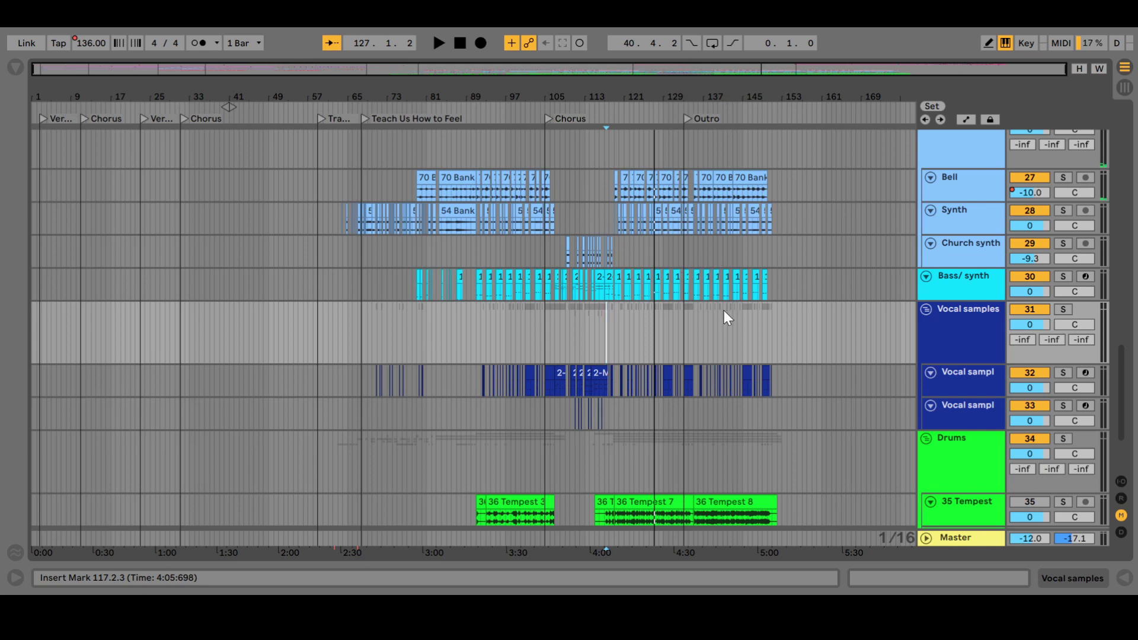
scroll(724, 309, down, 1)
scroll(723, 310, down, 5)
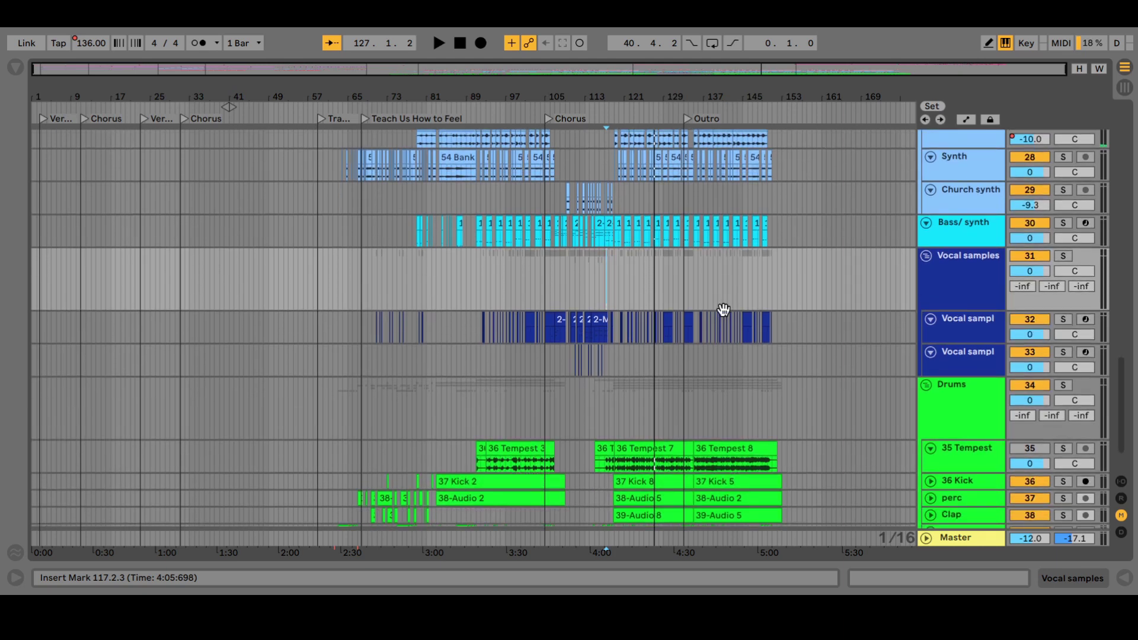
scroll(728, 318, down, 1)
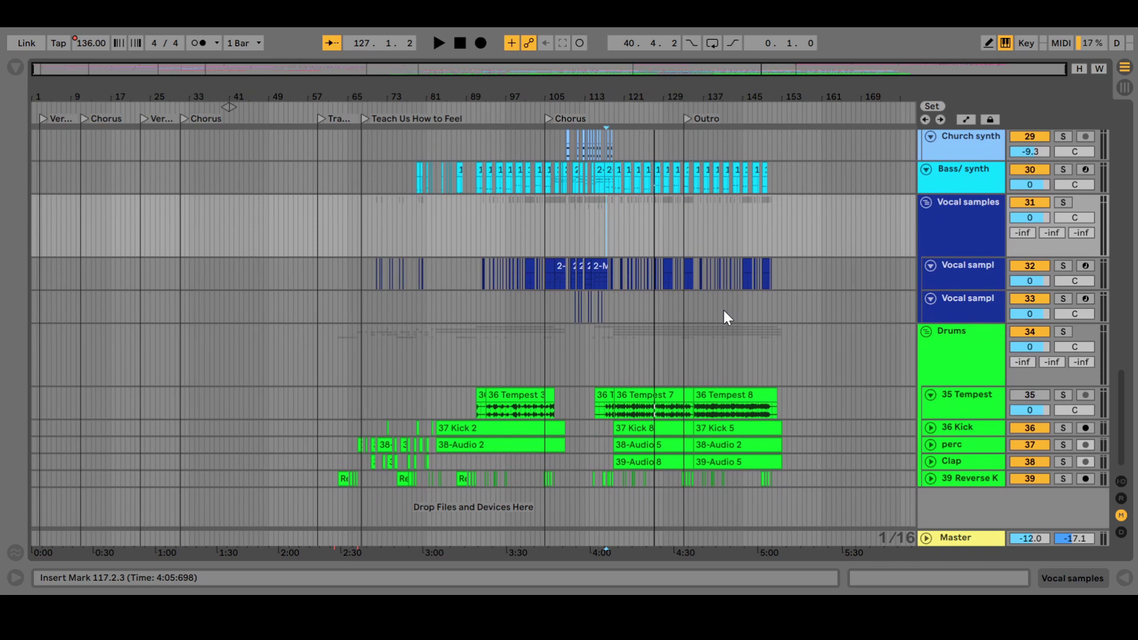
scroll(724, 311, up, 6)
click(685, 117)
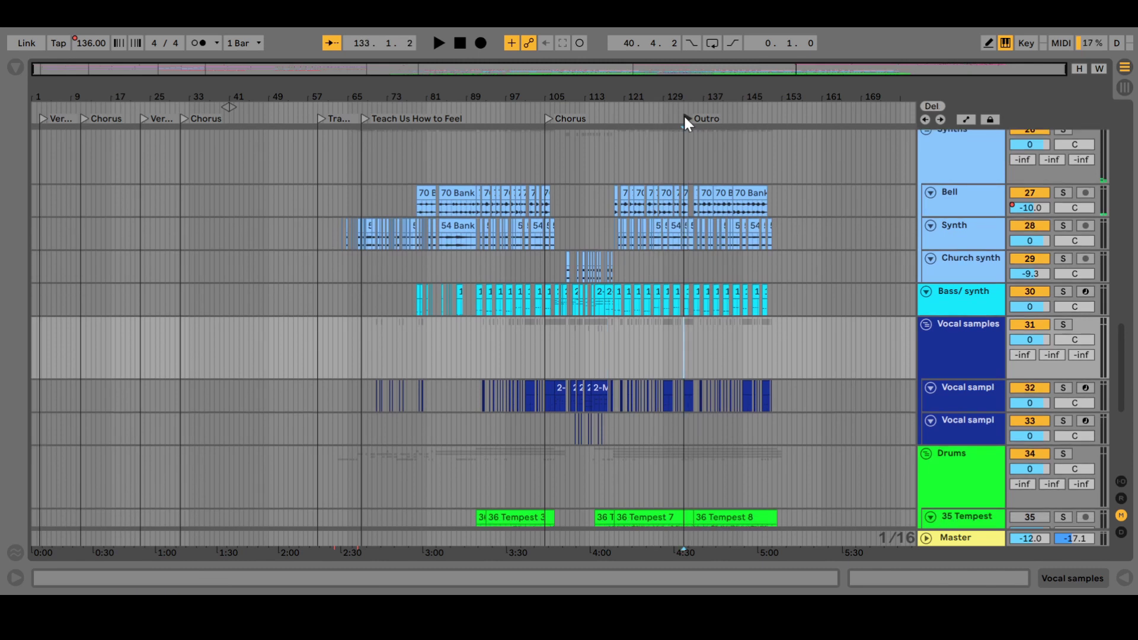
key(space)
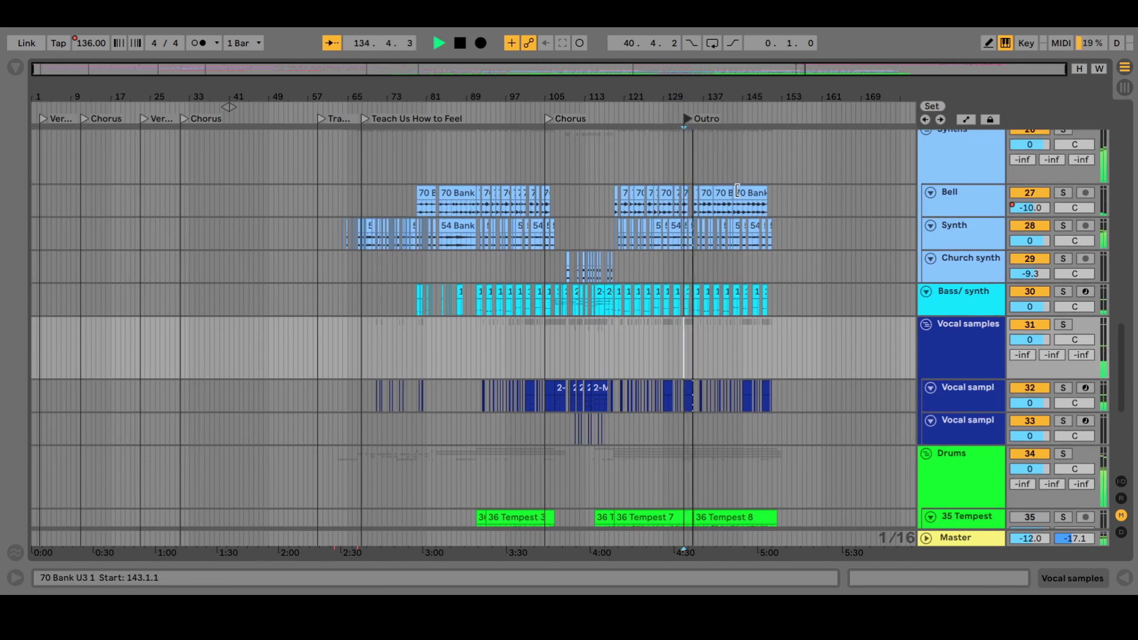
scroll(806, 320, down, 4)
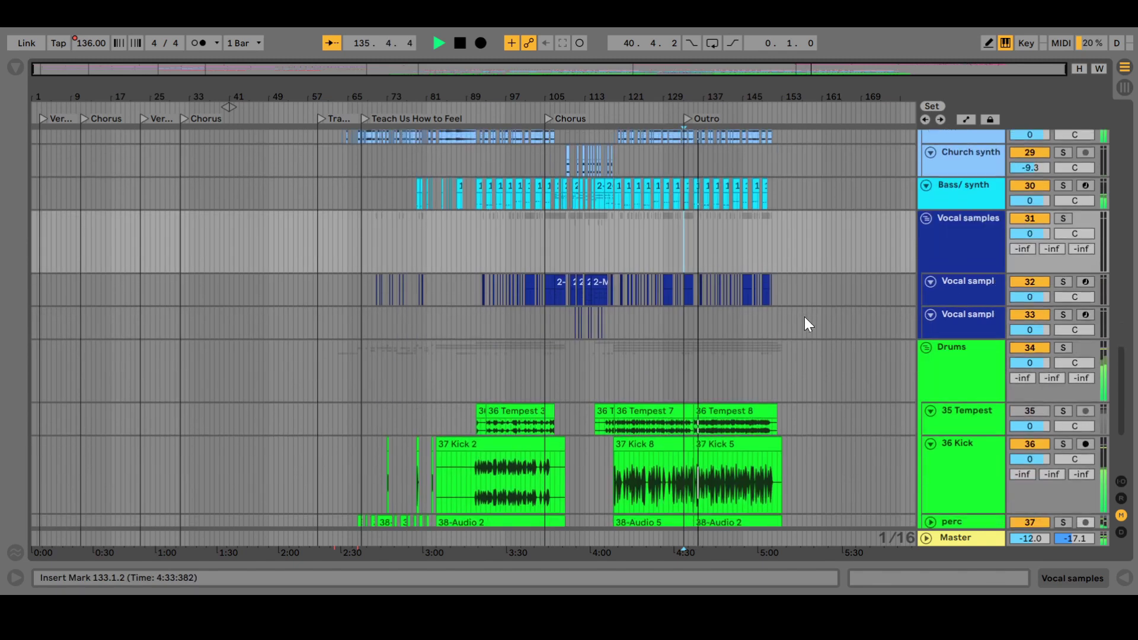
scroll(805, 318, up, 8)
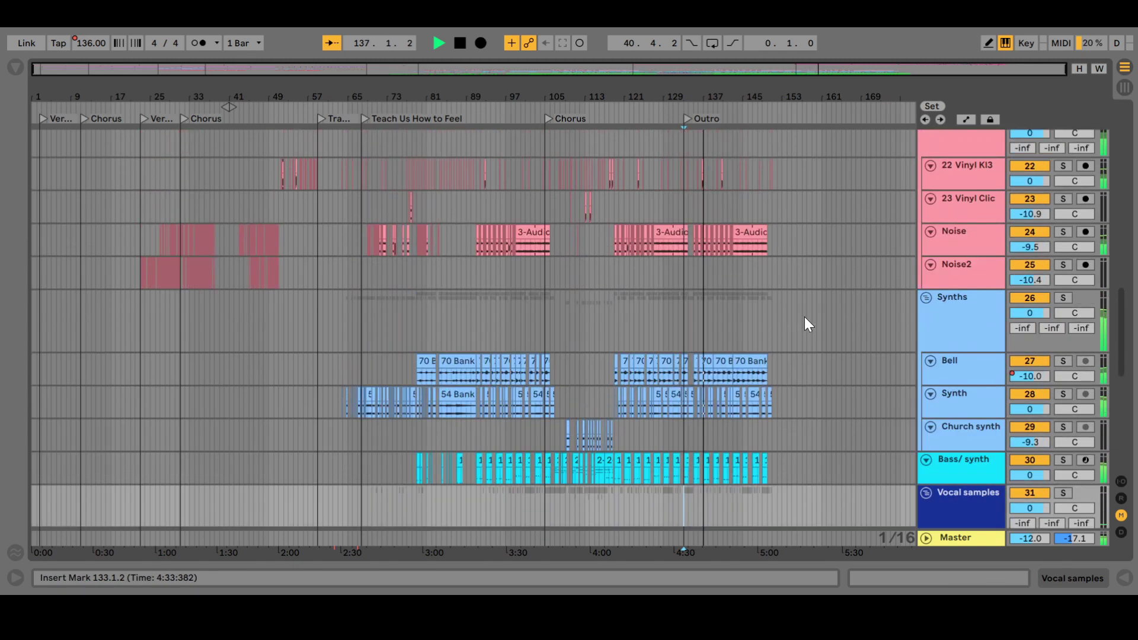
scroll(805, 318, up, 8)
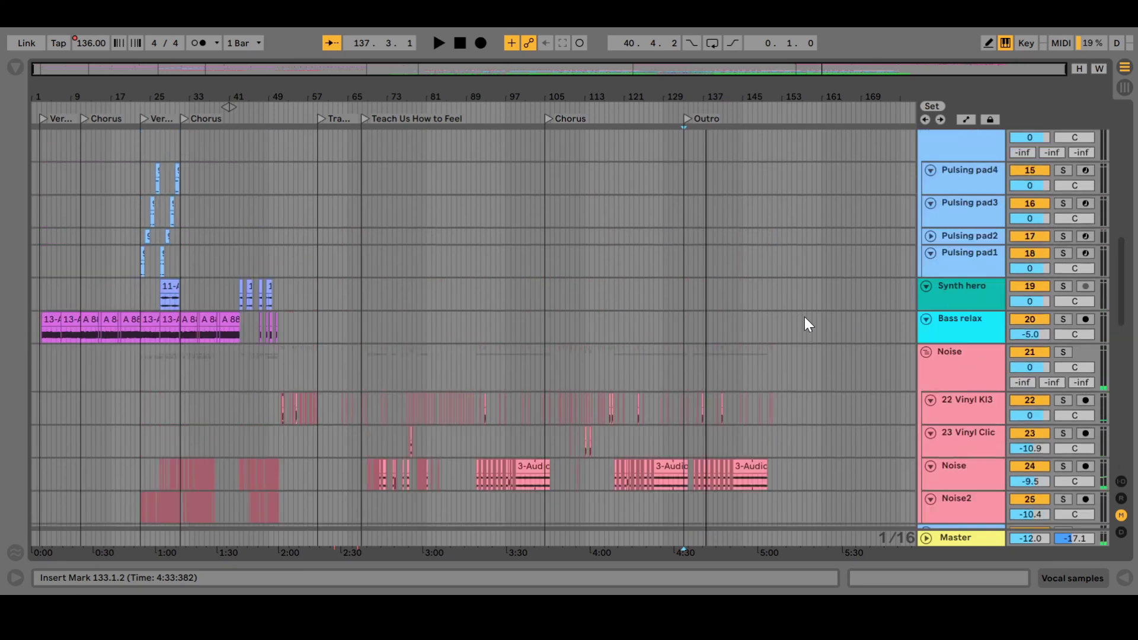
Play the soloed Vocal /teach track from the Chorus locator at bar 105 past bar 112.
scroll(805, 318, up, 8)
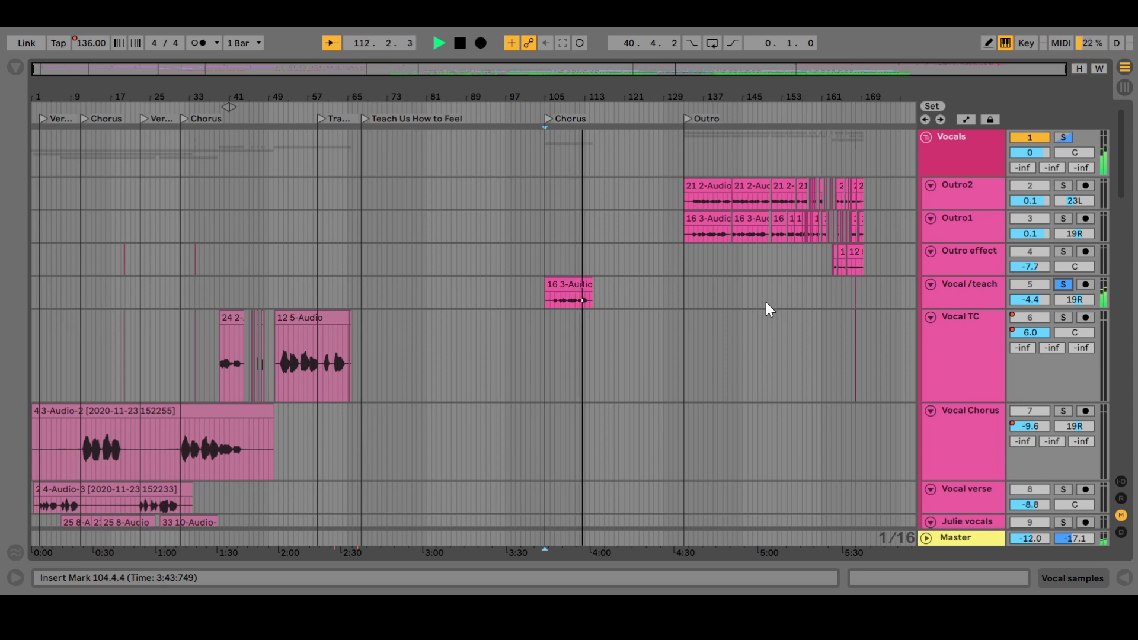
click(707, 267)
key(space)
Solo the Outro1 and Outro2 vocal tracks and play them from the Outro locator at bar 133, stopping at bar 150.
click(1063, 219)
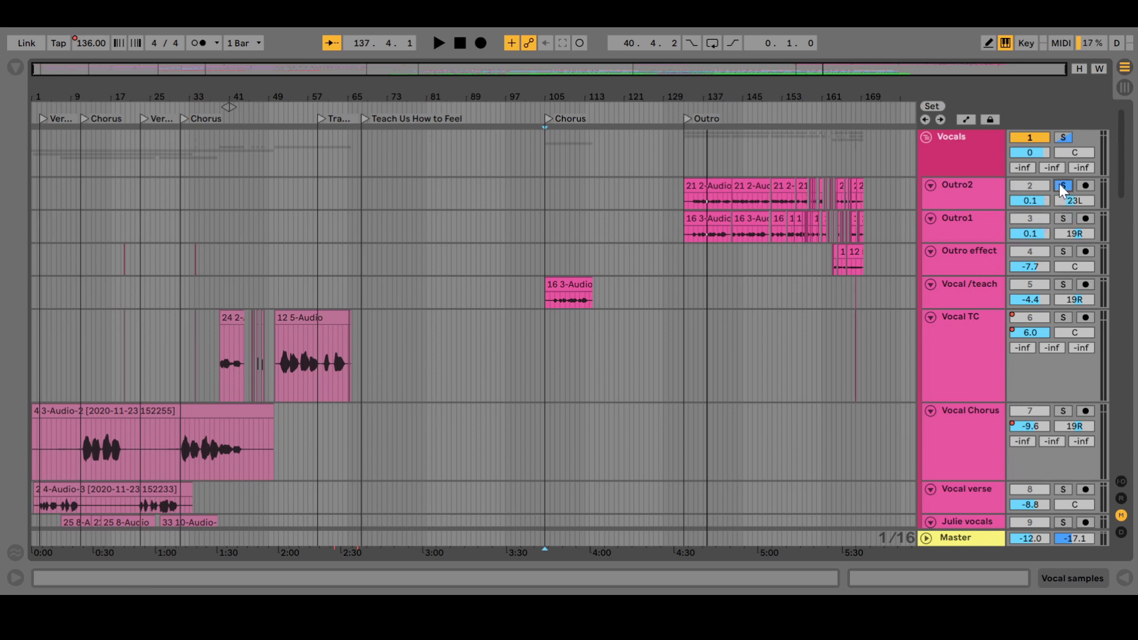
key(space)
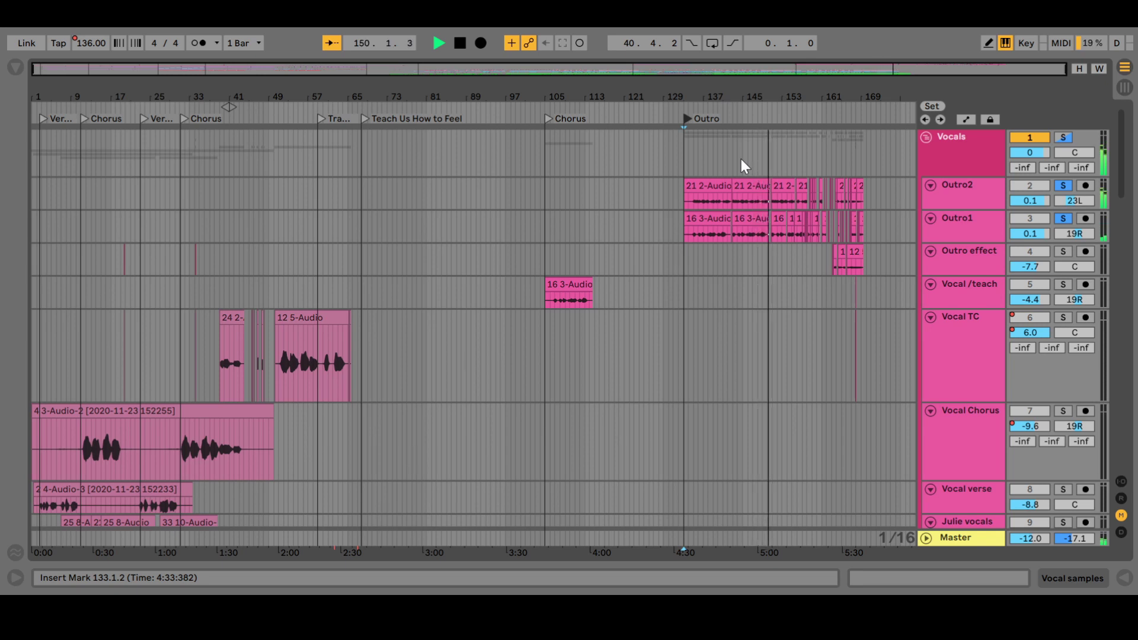
key(space)
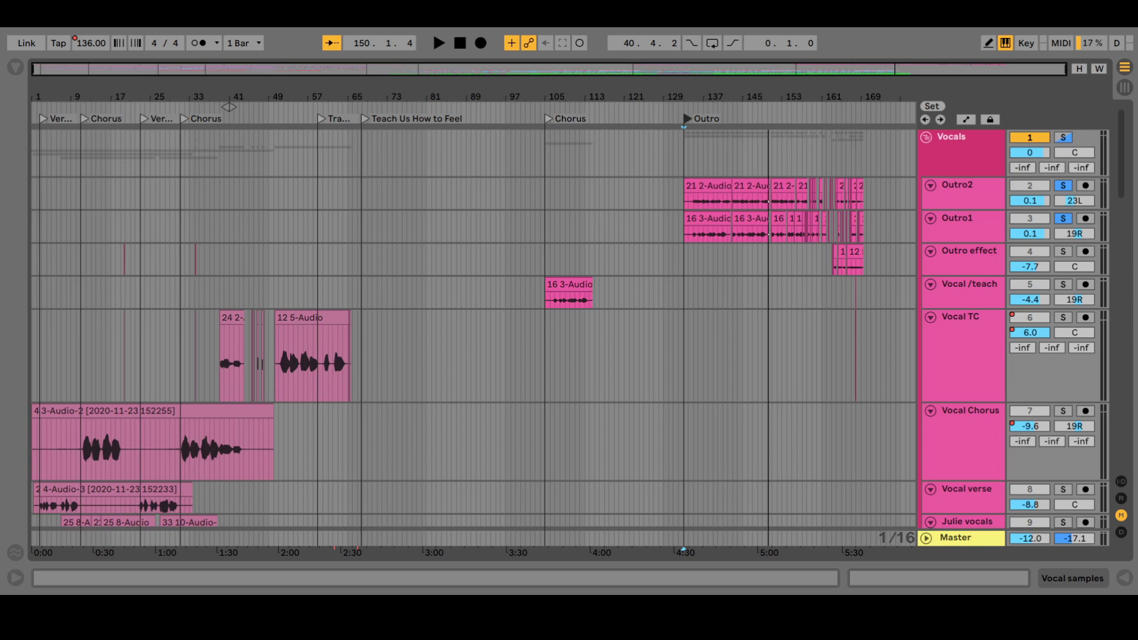
Play the soloed Outro1 and Outro2 vocals from about bar 151 through their chopped clips to bar 164.
drag(229, 107, 100, 266)
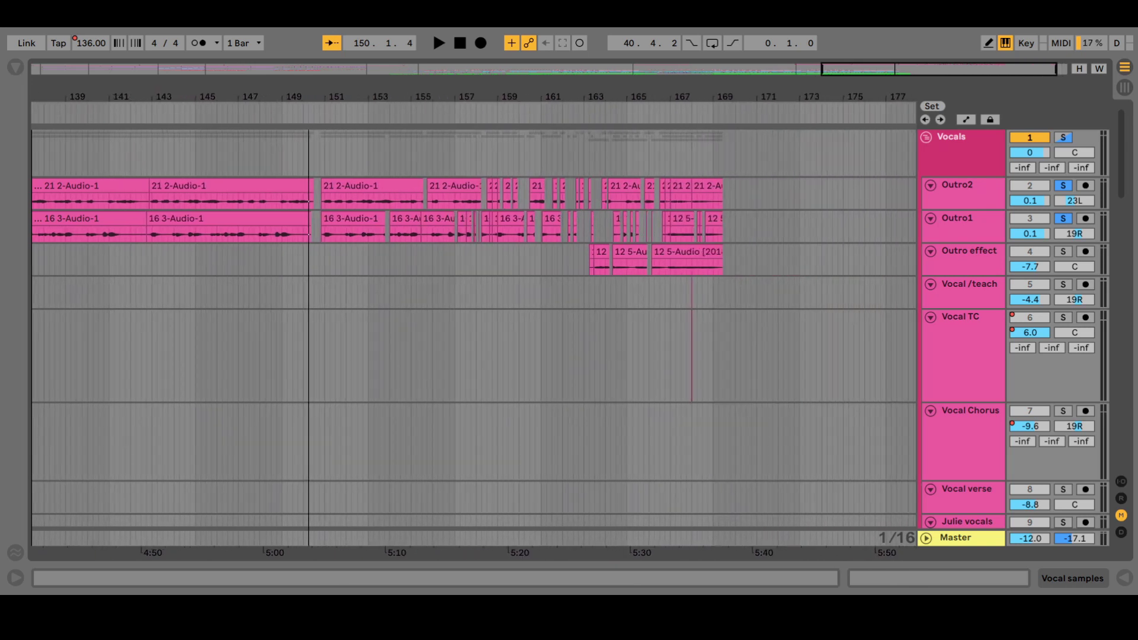
drag(977, 76, 981, 73)
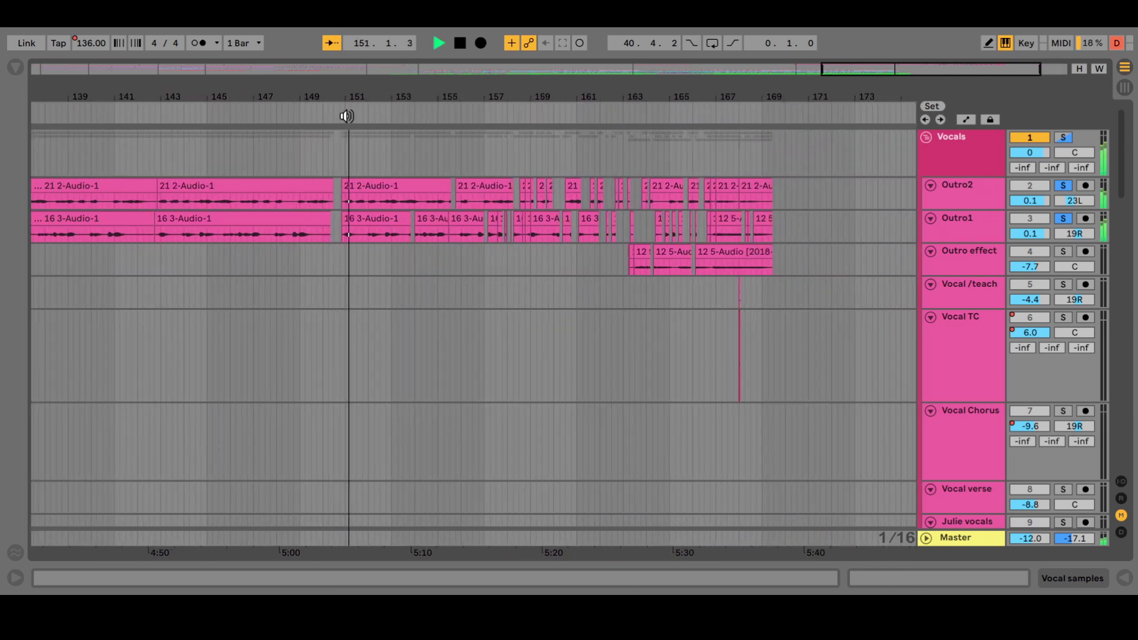
scroll(713, 354, left, 5)
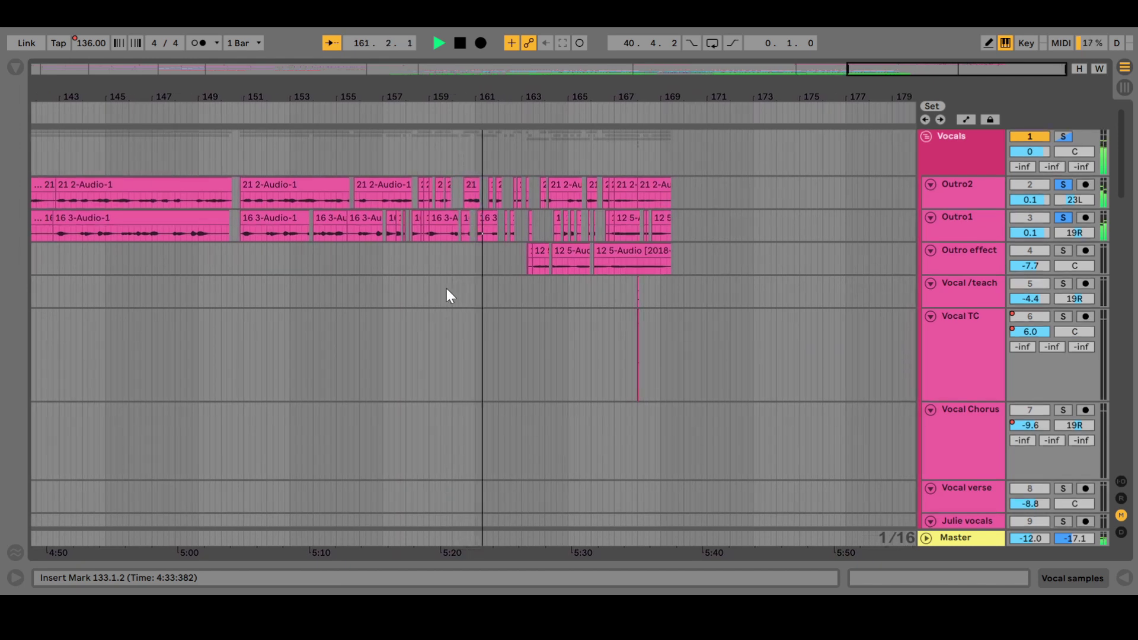
scroll(446, 289, down, 3)
scroll(446, 289, up, 3)
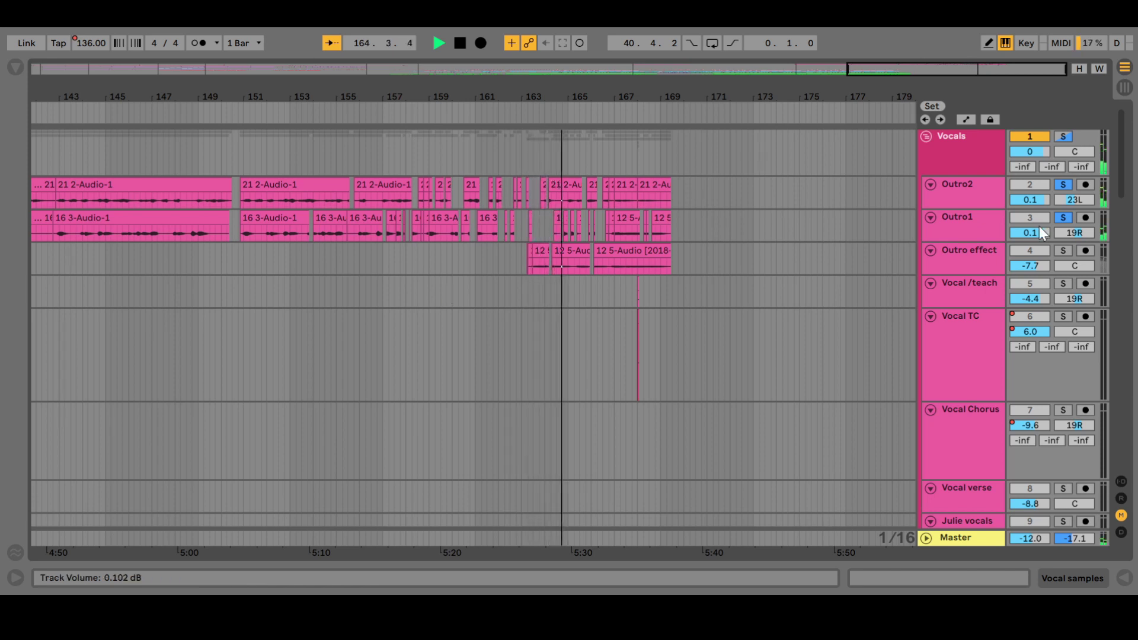
Add the Outro effect track to the solo, play to bar 168, and replay it from about bar 163 to bar 169.
click(1060, 251)
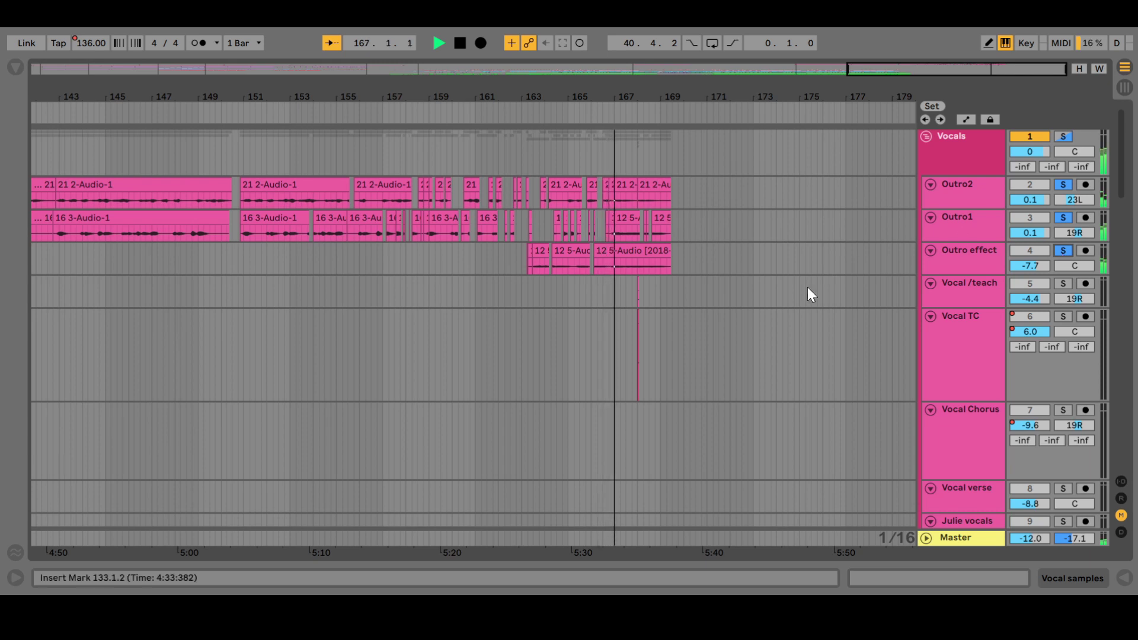
scroll(700, 270, down, 2)
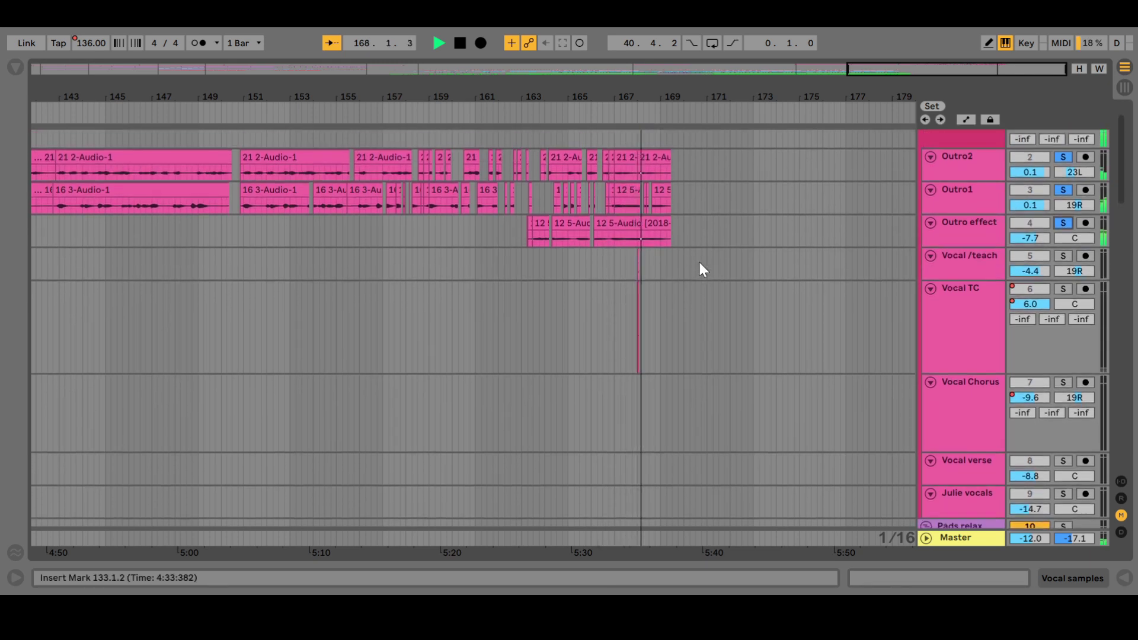
click(528, 121)
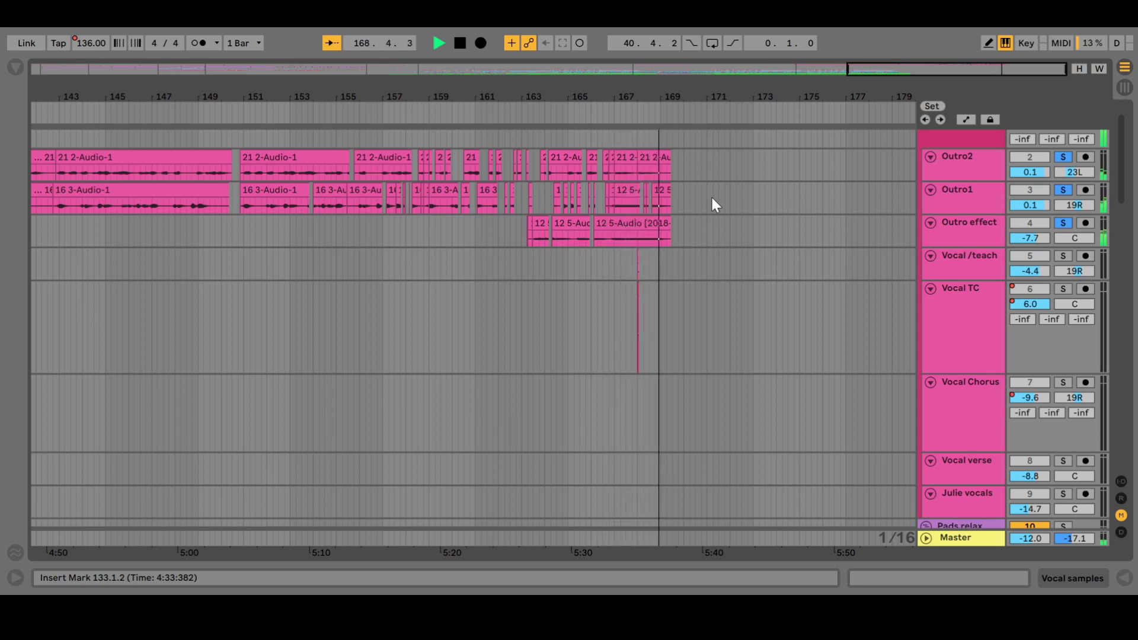
key(space)
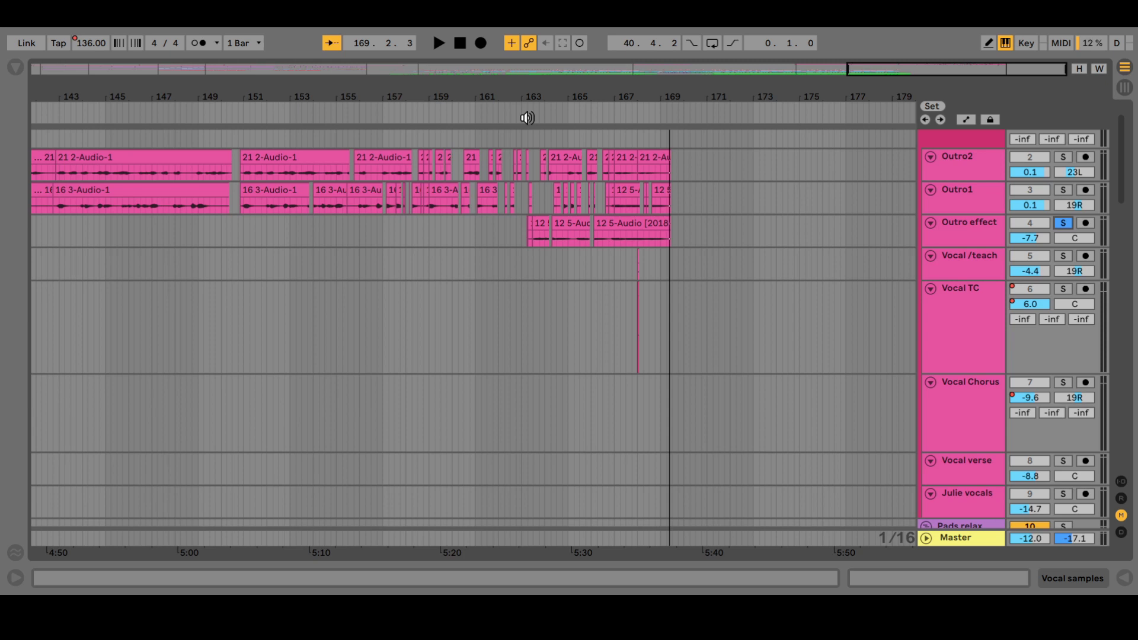
Play the full mix with nothing soloed from the Outro locator at bar 133, stopping at bar 170.
click(524, 120)
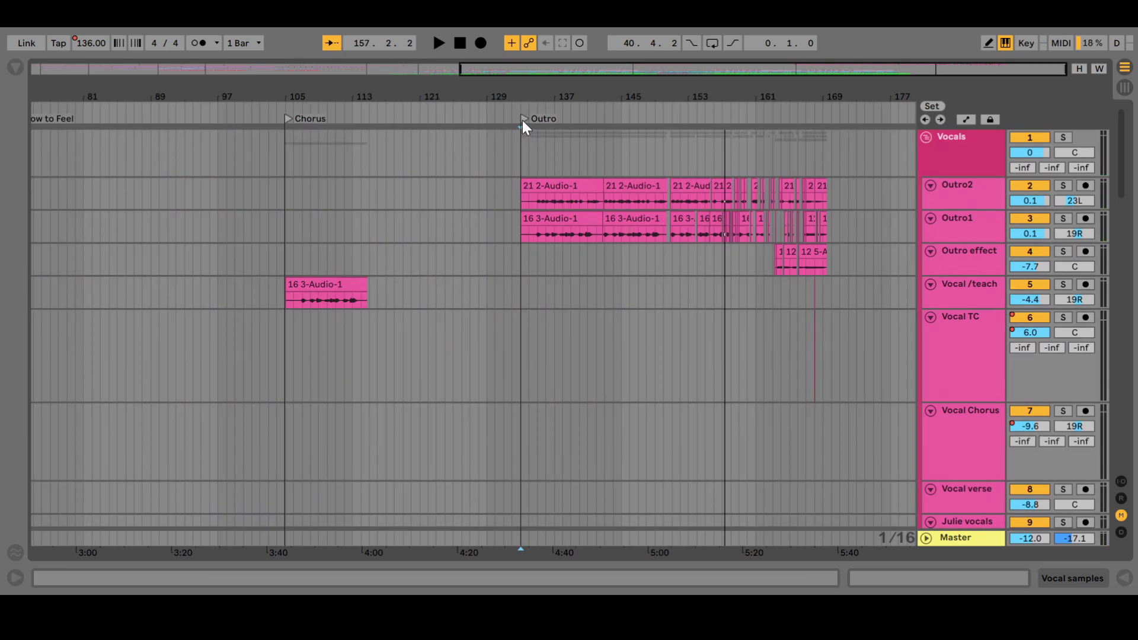
key(space)
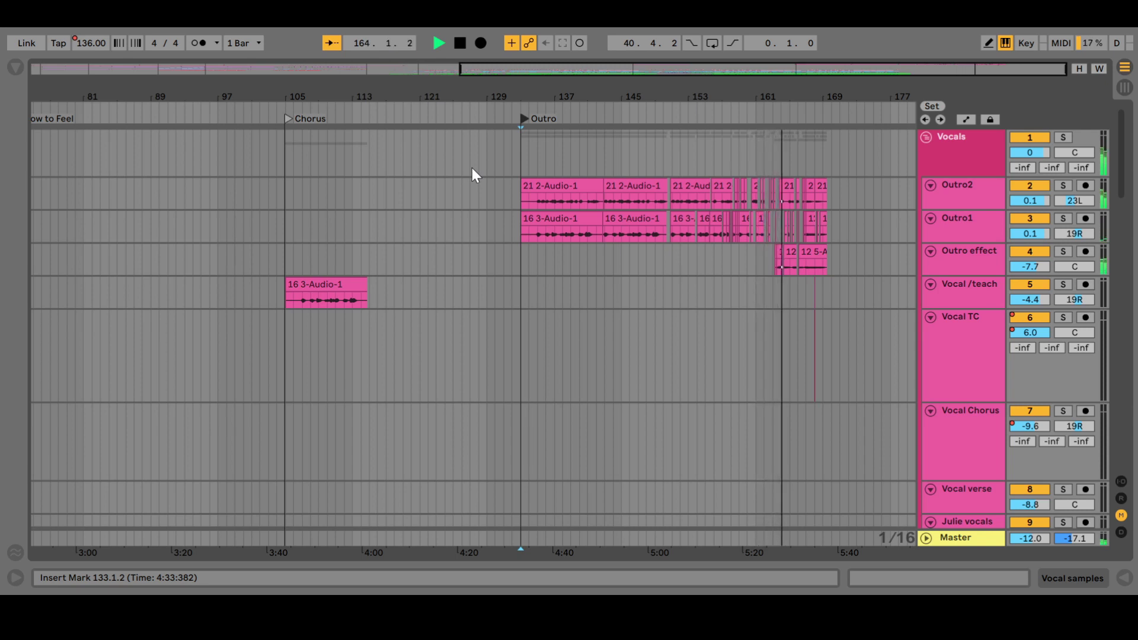
scroll(472, 173, down, 2)
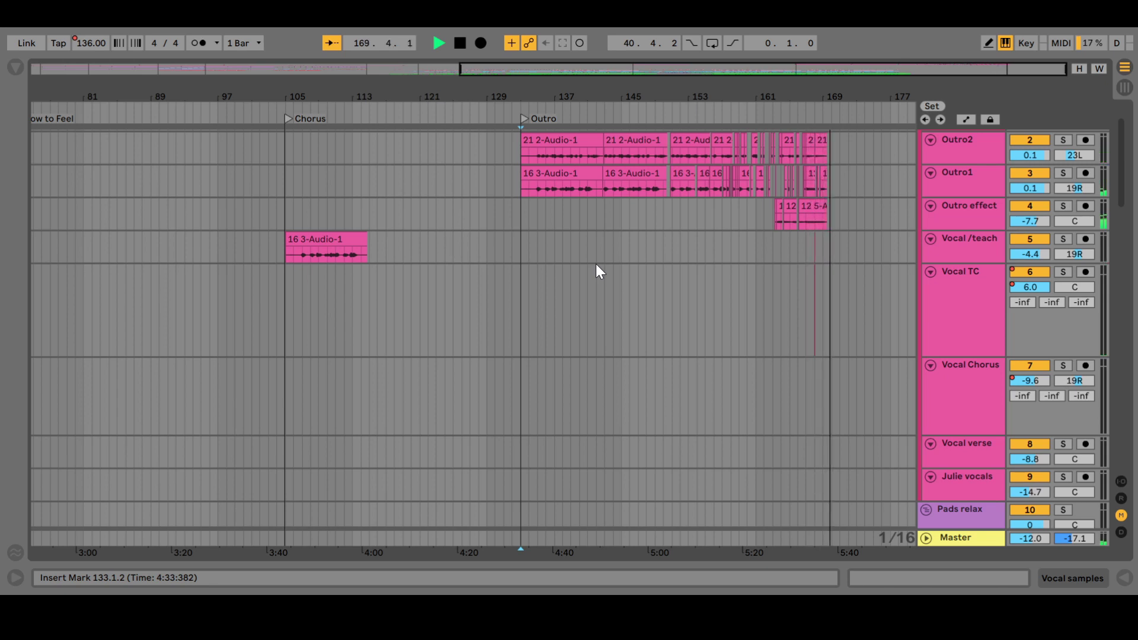
key(space)
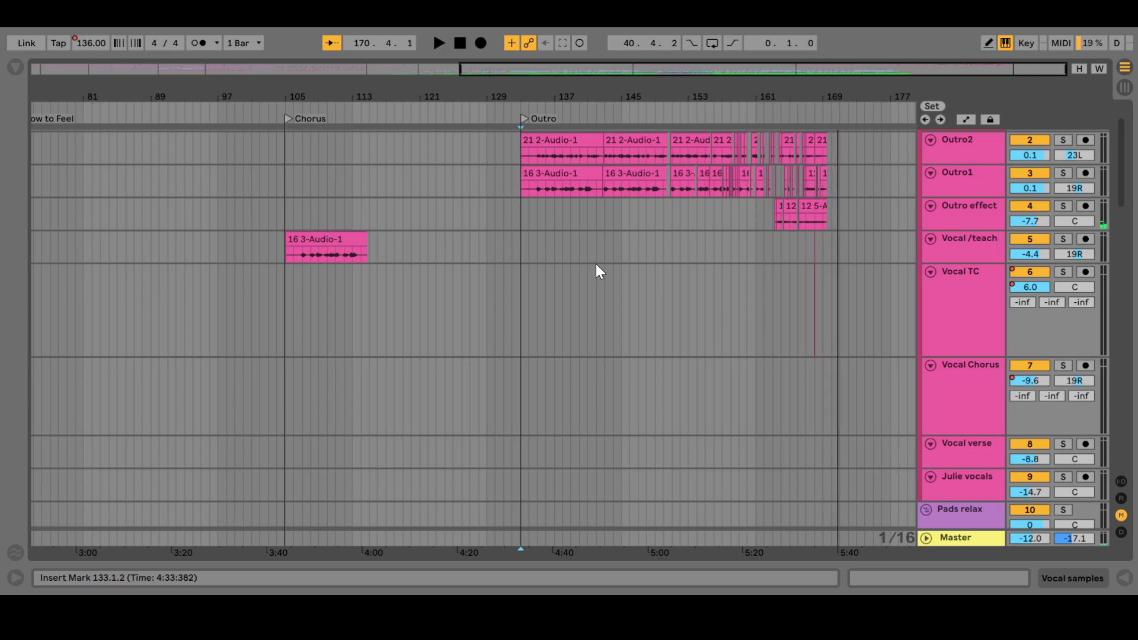
Solo the two Vocal sampl tracks and play them from the Outro locator at bar 133.
scroll(647, 261, down, 5)
scroll(647, 261, up, 3)
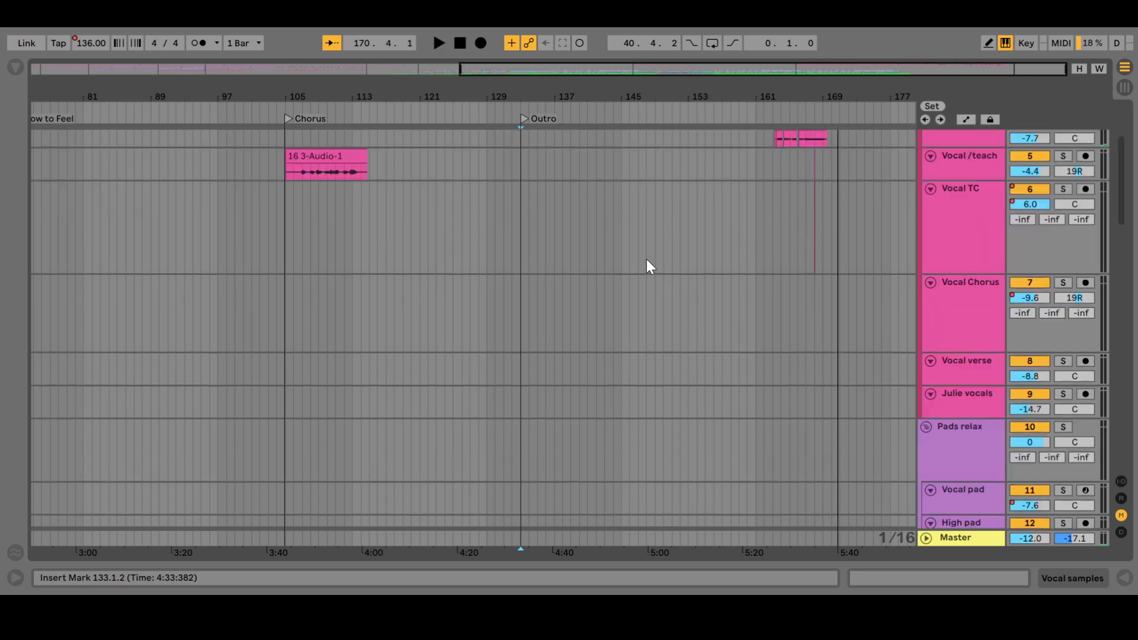
scroll(647, 260, down, 1)
scroll(646, 261, down, 10)
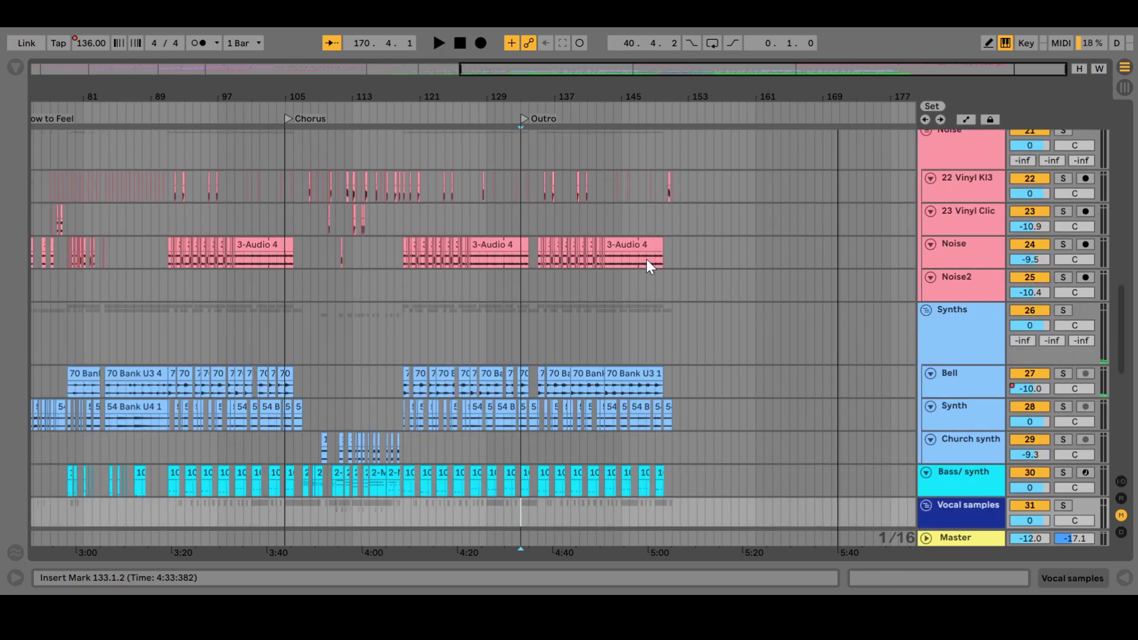
scroll(681, 296, down, 4)
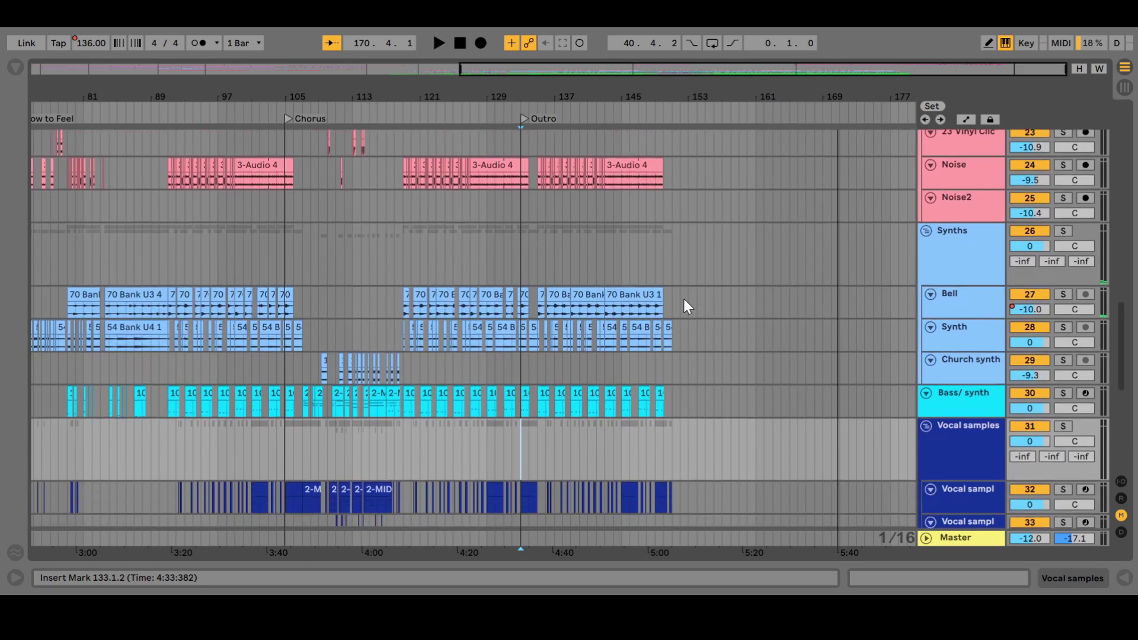
scroll(684, 299, down, 3)
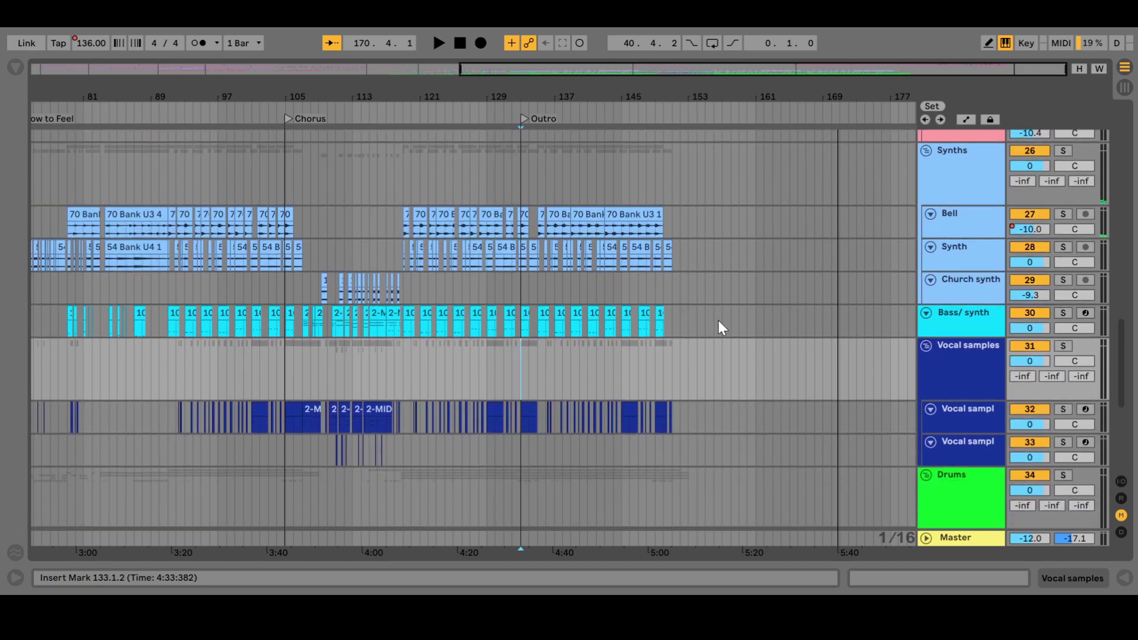
scroll(718, 321, down, 2)
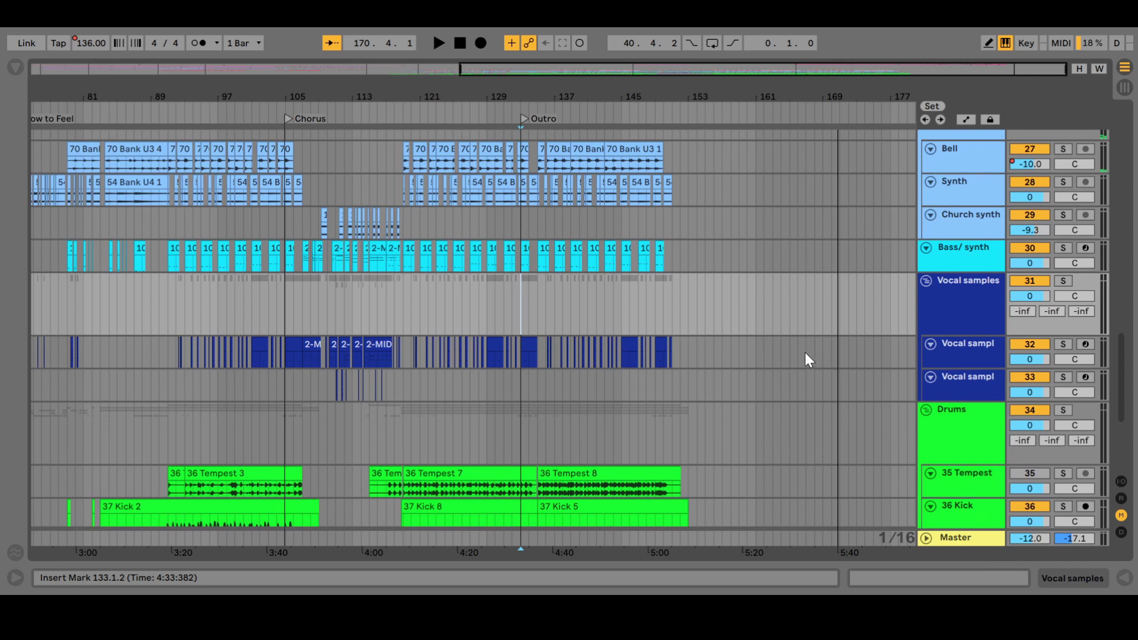
click(1063, 345)
click(1062, 377)
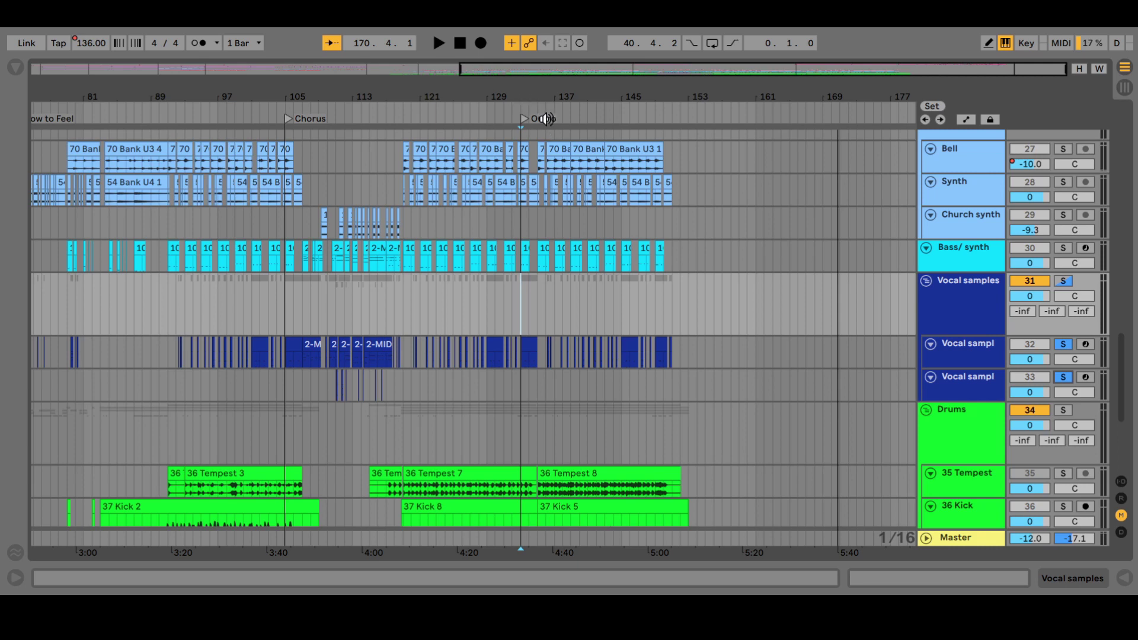
click(540, 119)
Add the 35 Tempest drum track to the soloed vocal samples while the Outro plays on to about bar 139.
scroll(726, 380, down, 5)
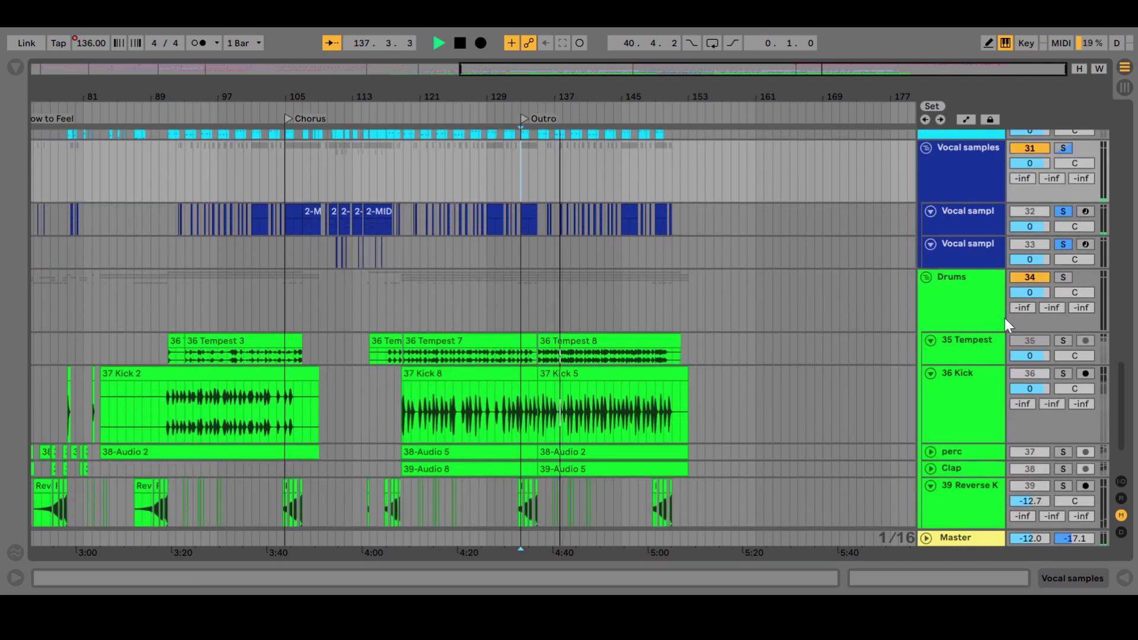
click(1058, 337)
scroll(858, 364, down, 3)
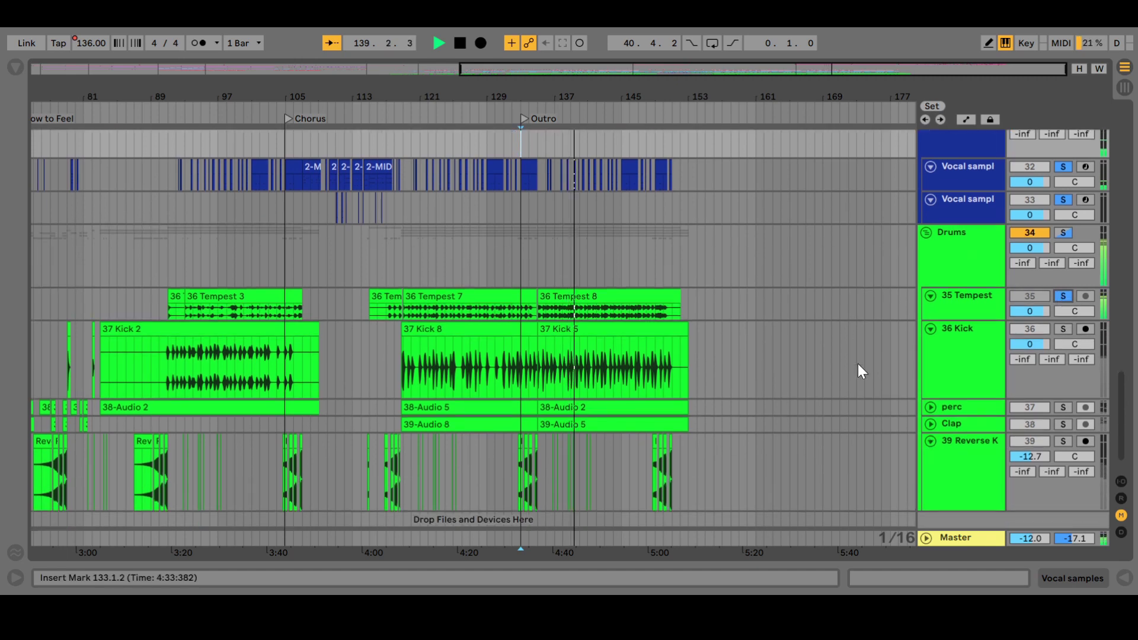
Audition the Bass/ synth track in the solo from about bar 141, and replace it with the Synths group by bar 145.
scroll(858, 364, up, 9)
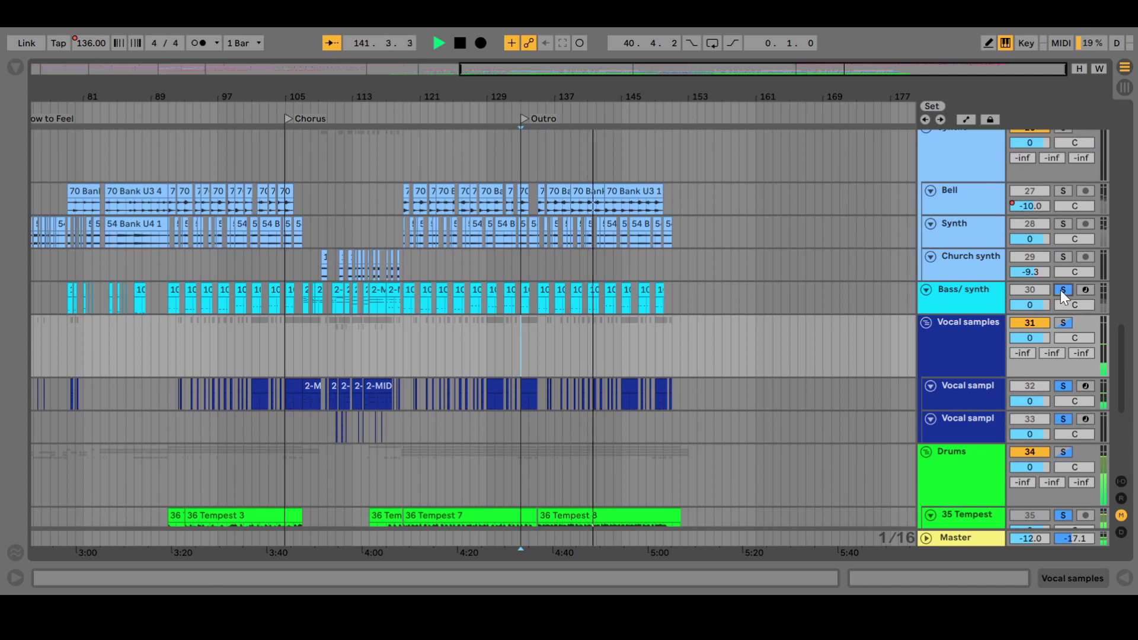
scroll(805, 287, up, 1)
scroll(805, 288, up, 2)
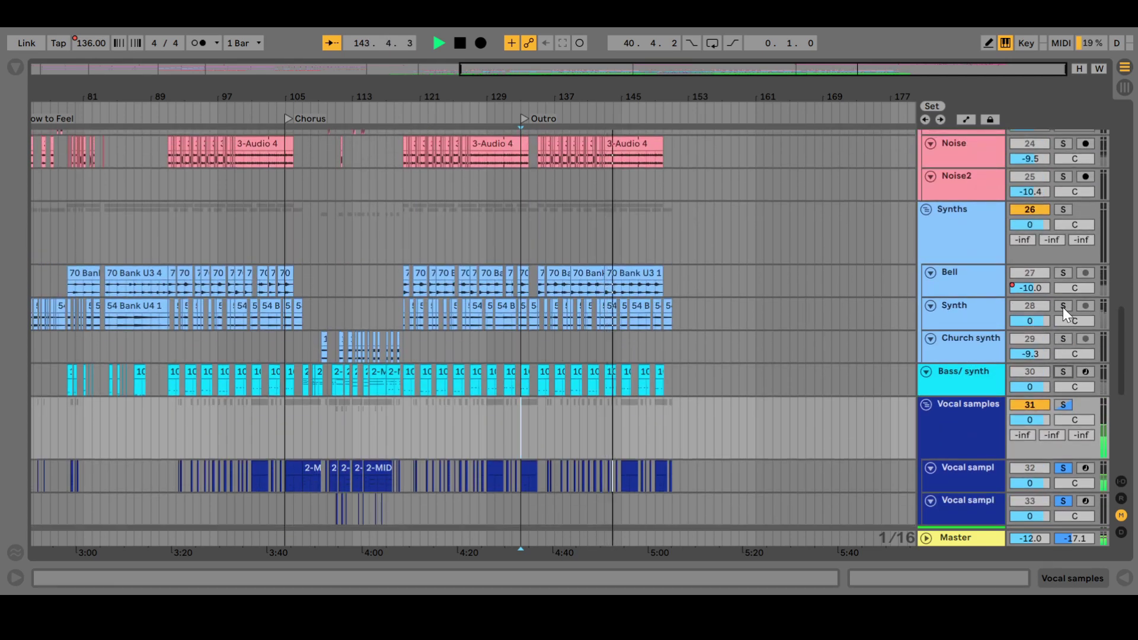
click(1062, 206)
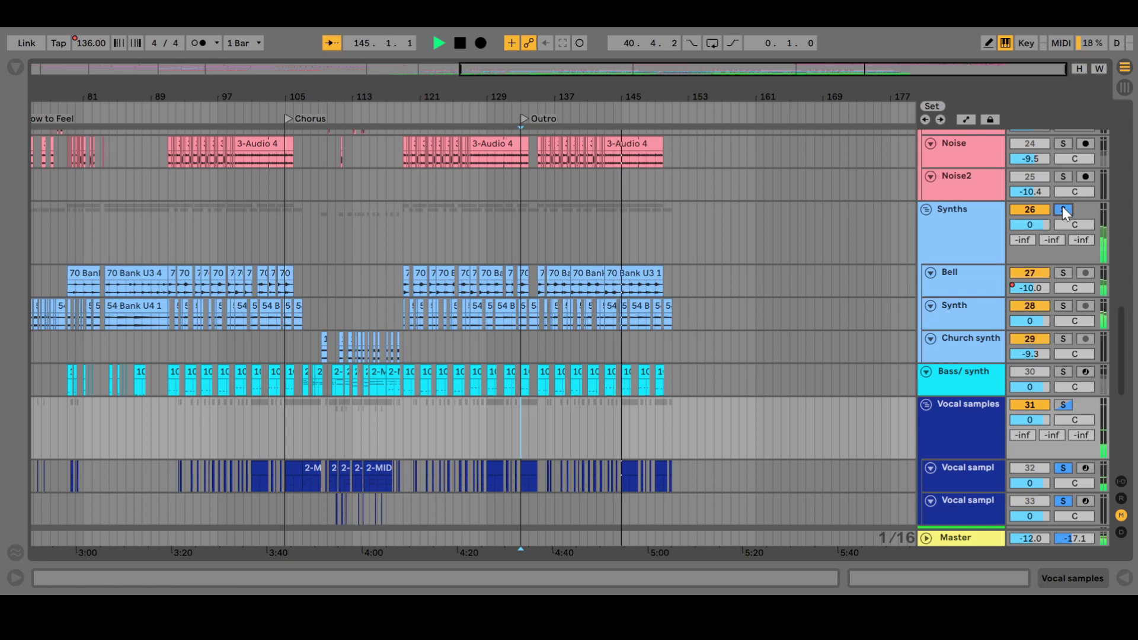
Add the Noise group to the soloed Synths and vocal samples from about bar 146.
scroll(988, 233, up, 3)
scroll(988, 234, up, 4)
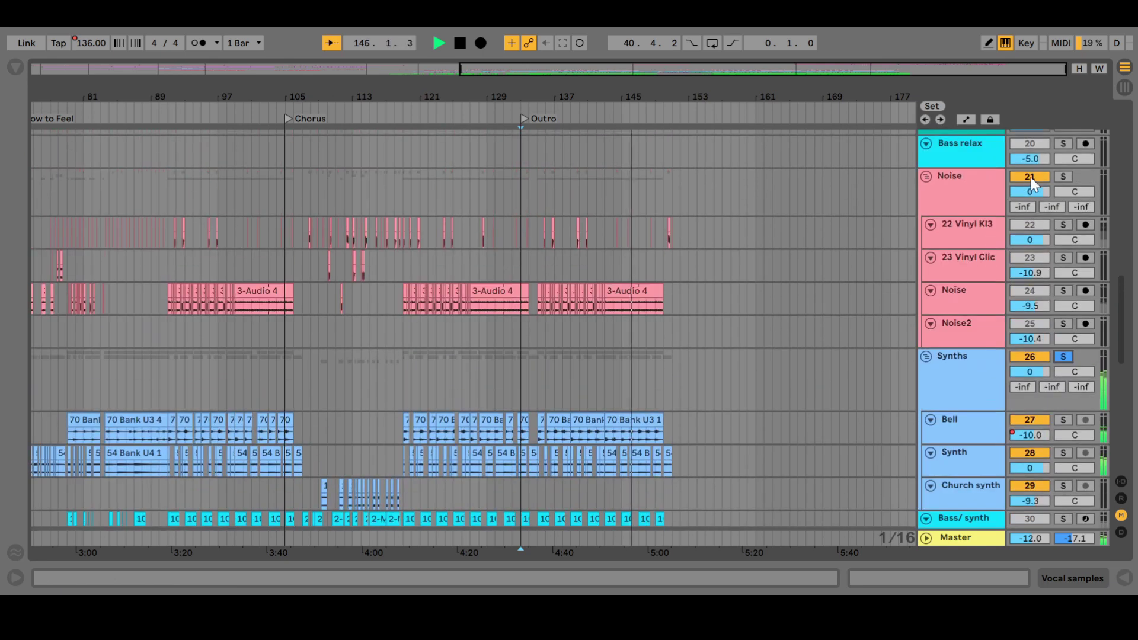
click(1062, 177)
Let the Outro play on through the end of the noise and synth clips, clear all solos, and stop at bar 153.
scroll(877, 248, up, 8)
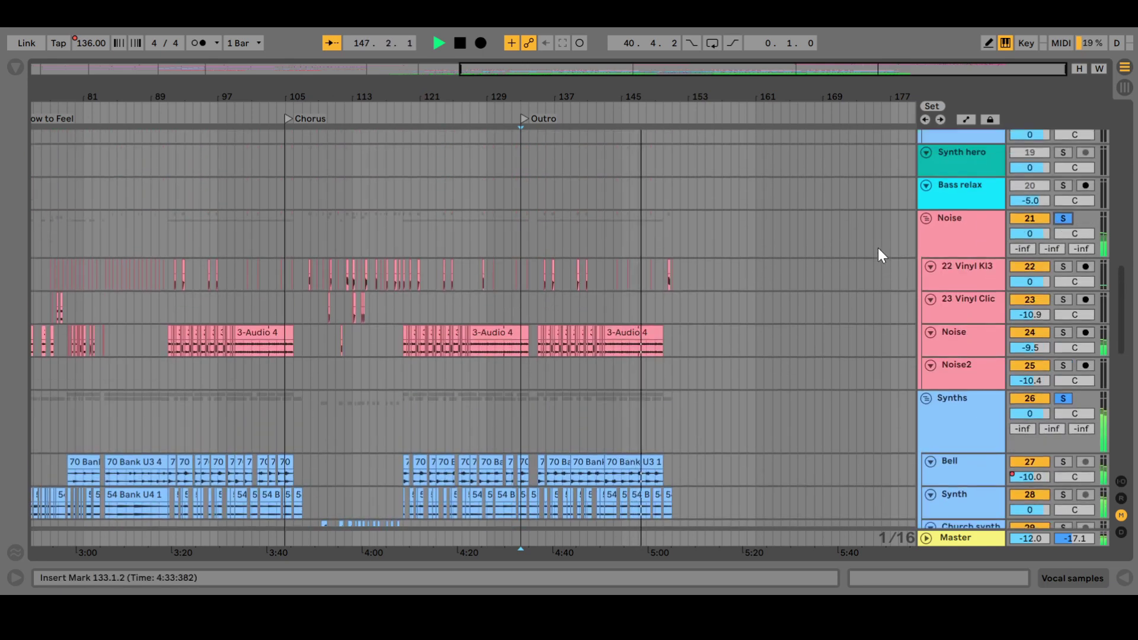
scroll(878, 249, up, 15)
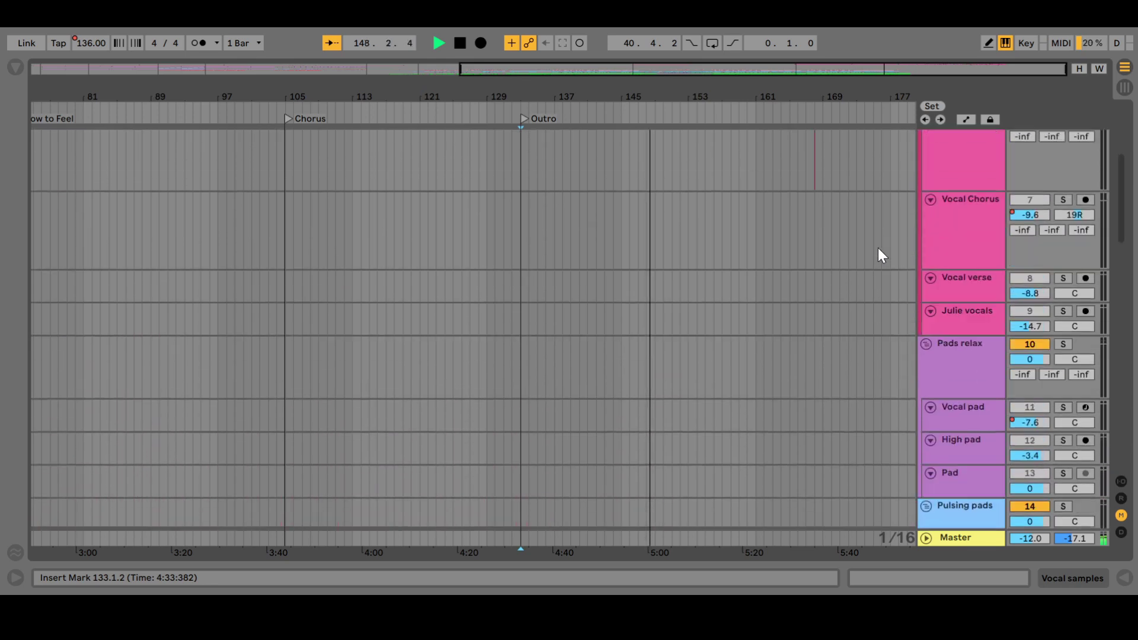
scroll(877, 248, down, 15)
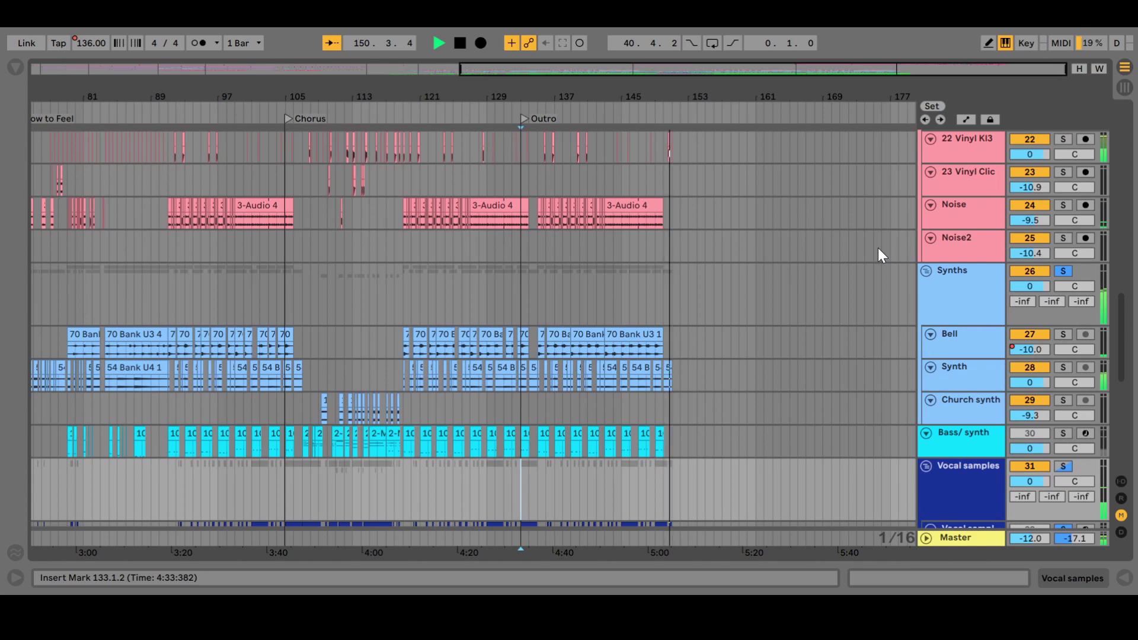
scroll(812, 275, up, 15)
key(space)
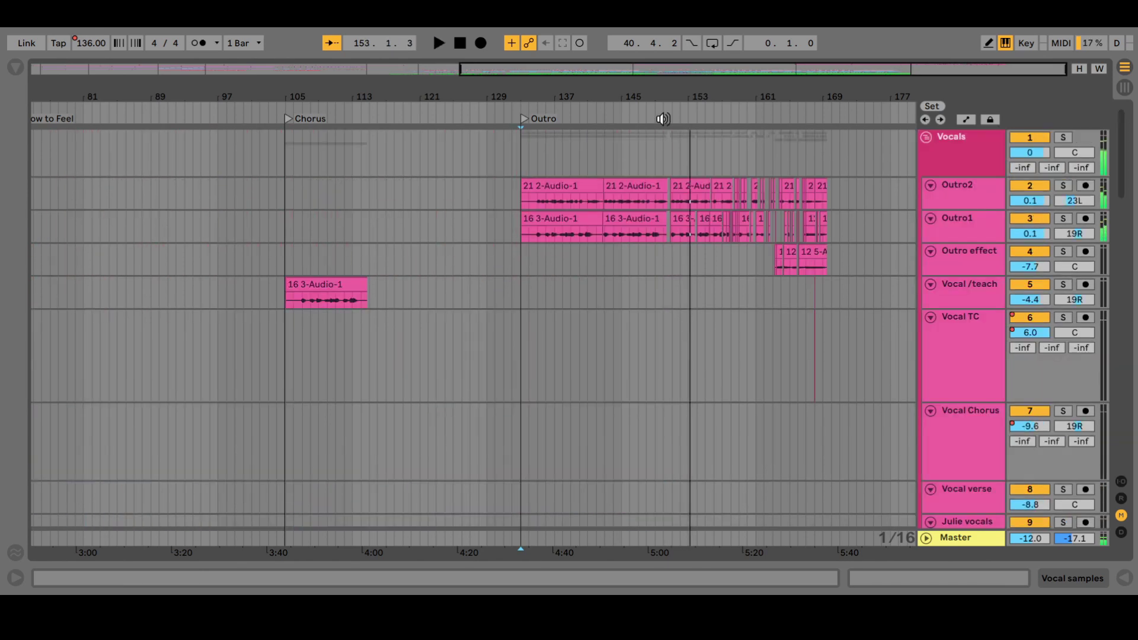
Show the whole song from bar 1 through the Outro and look over its vocal and pad tracks.
drag(649, 74, 225, 111)
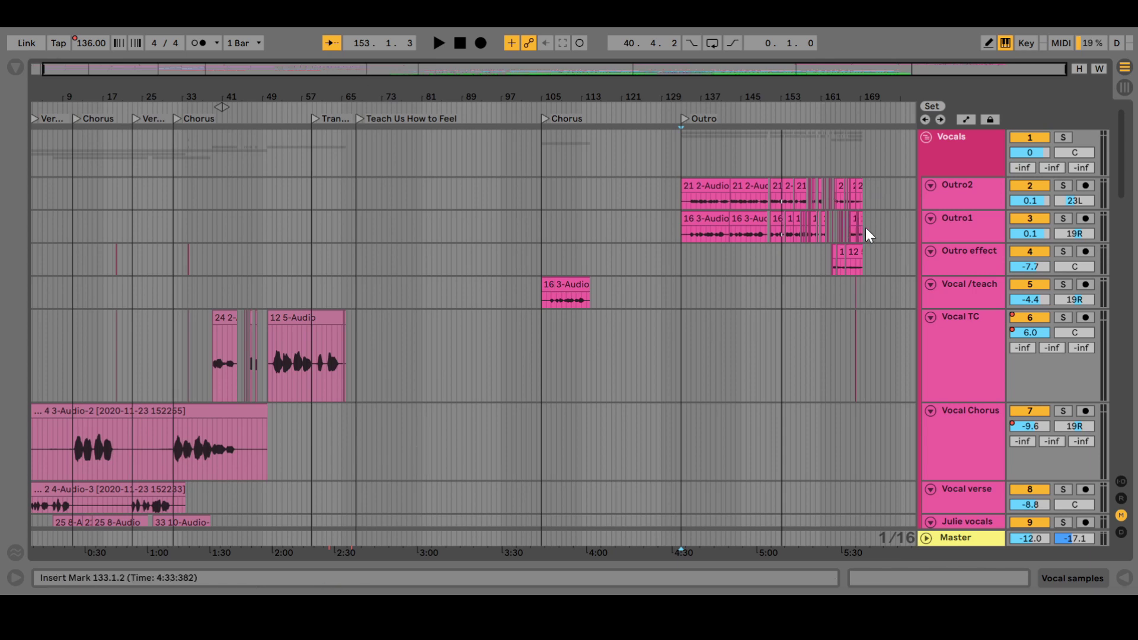
scroll(851, 370, down, 10)
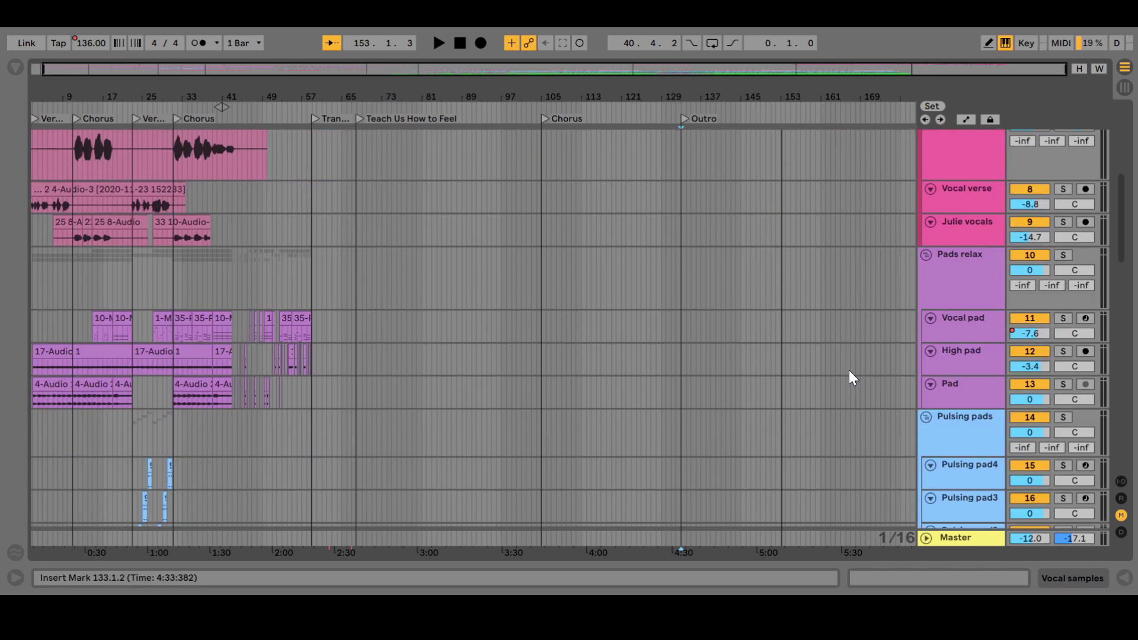
drag(588, 75, 587, 80)
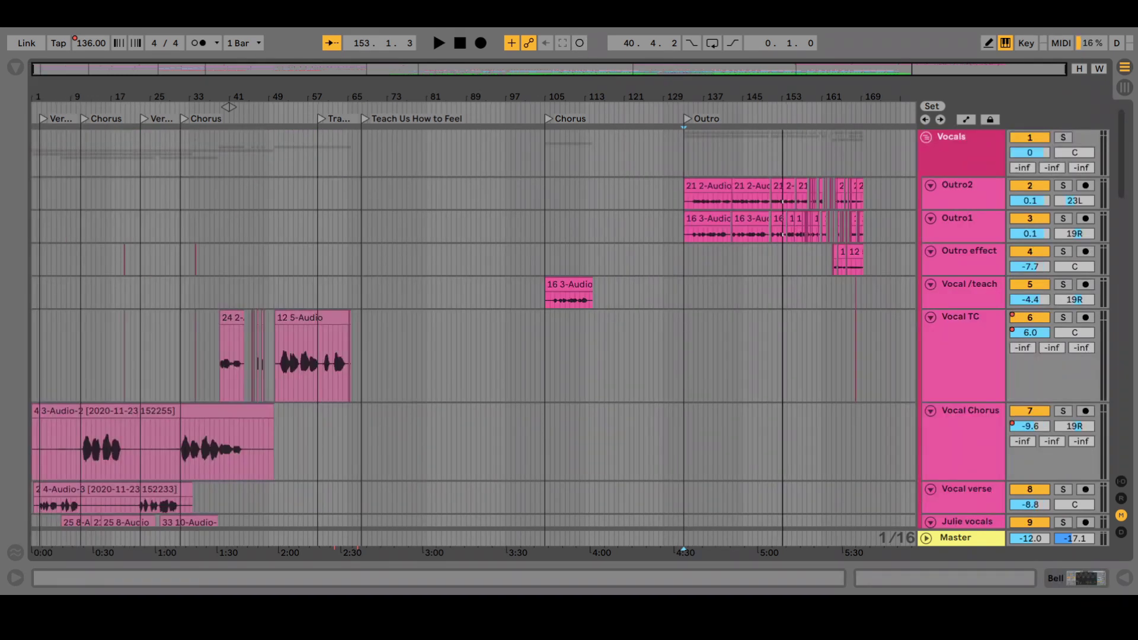